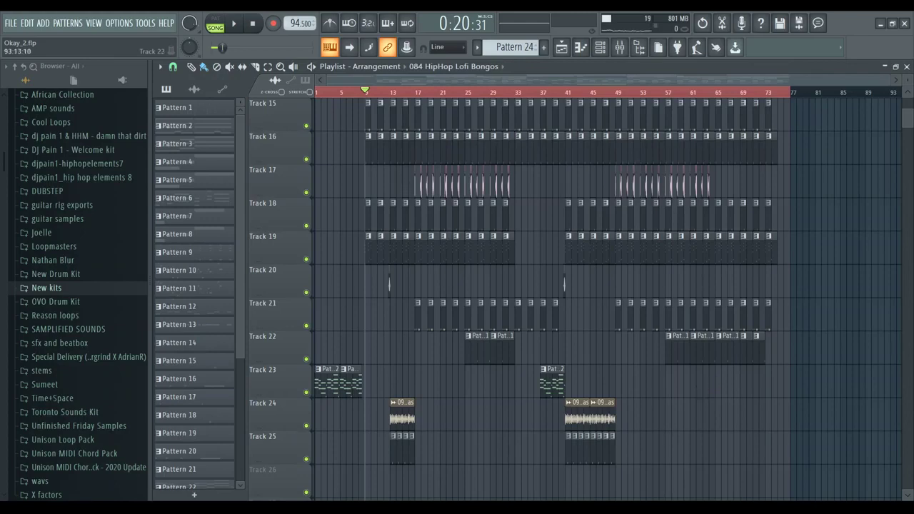
Step: Look over the playlist arrangement, from the audio clips on Track 1 down to the patterns on the lower tracks
scroll(771, 336, up, 10)
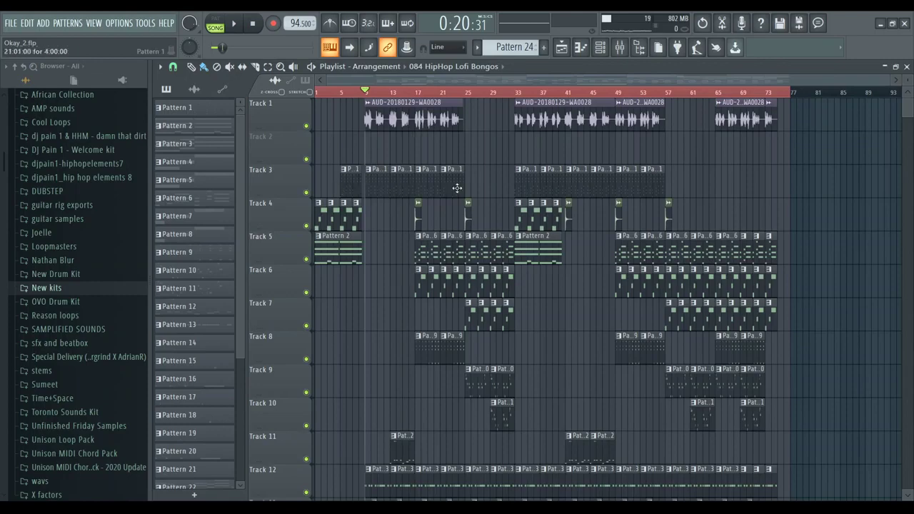
scroll(419, 364, down, 14)
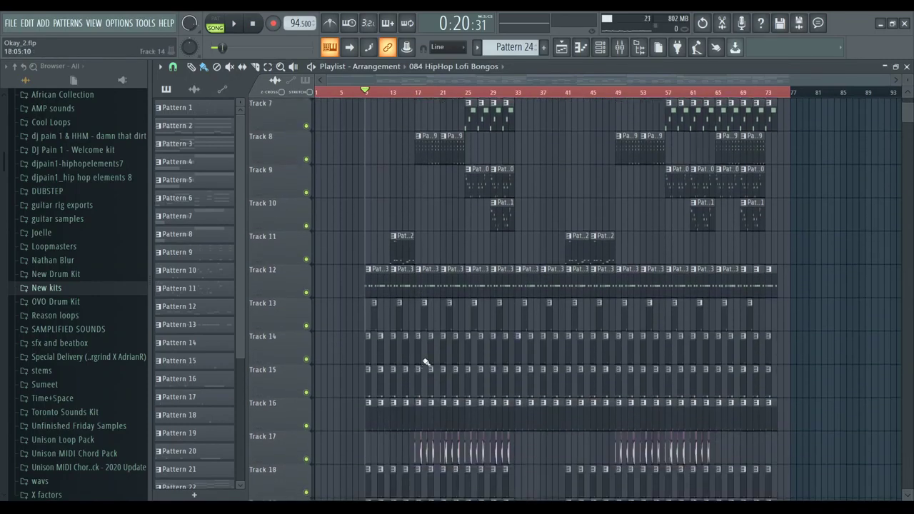
scroll(423, 354, down, 4)
scroll(425, 351, up, 12)
scroll(457, 264, up, 6)
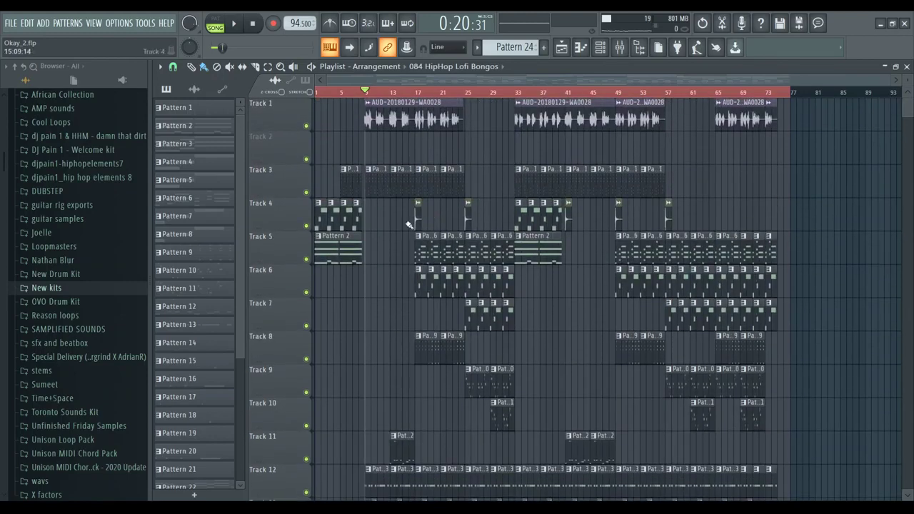
Step: Play the full song from the beginning, follow the playlist tracks during playback, and stop it
key(space)
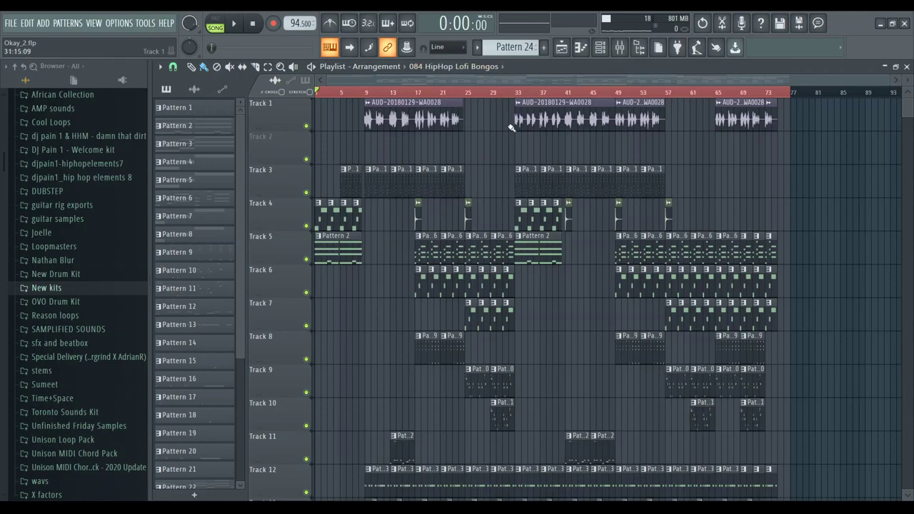
key(space)
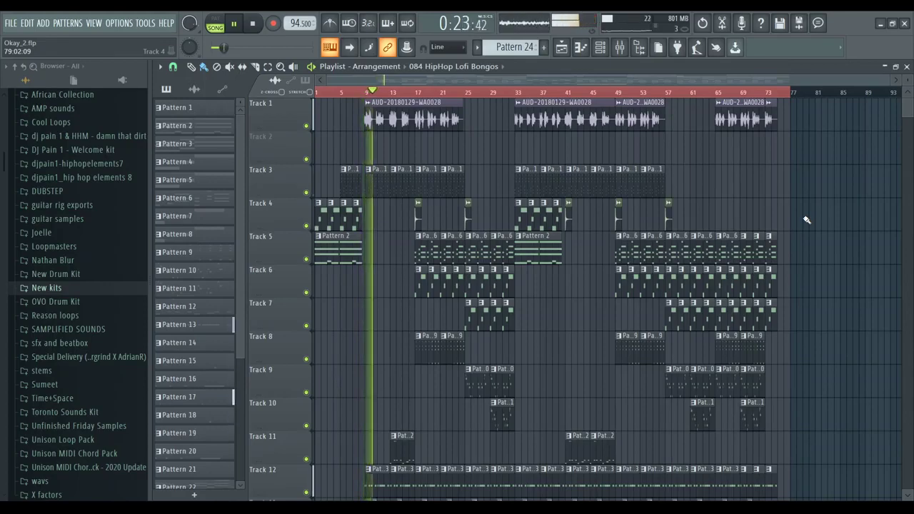
scroll(813, 225, down, 5)
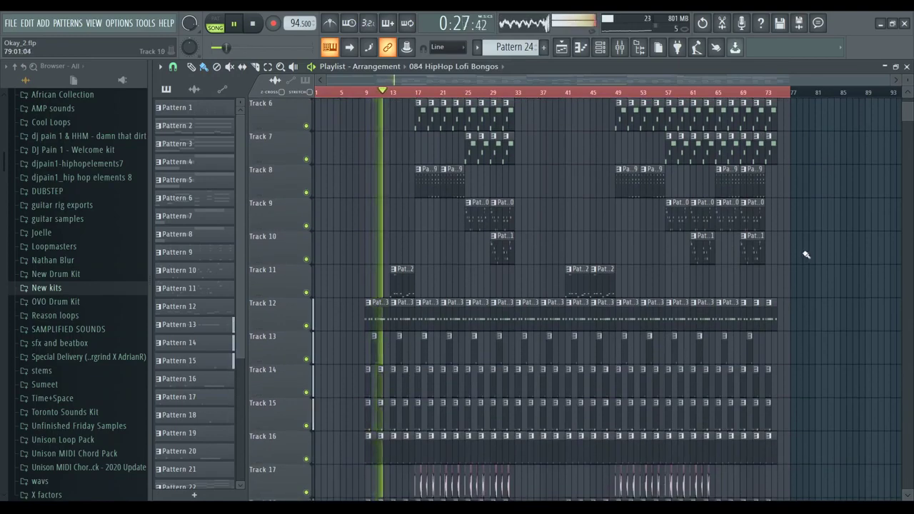
scroll(806, 254, down, 1)
scroll(805, 255, down, 1)
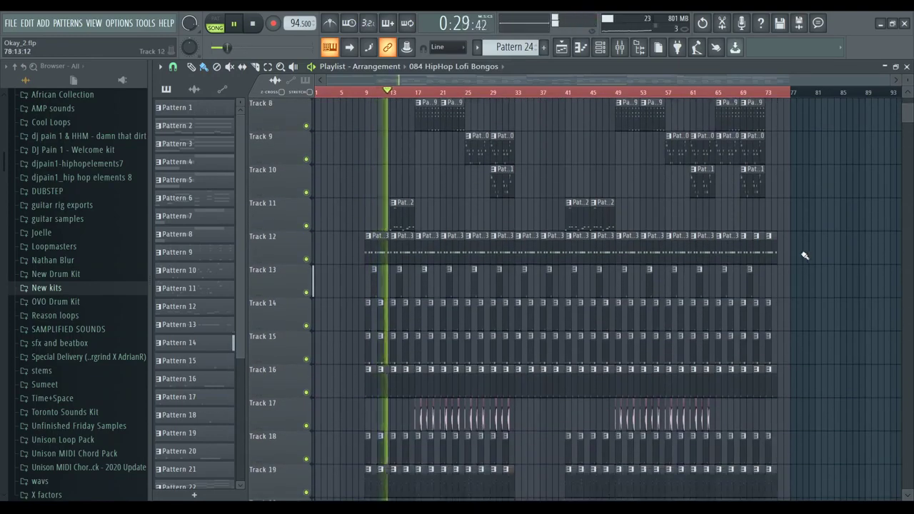
scroll(802, 257, down, 1)
scroll(802, 257, down, 1)
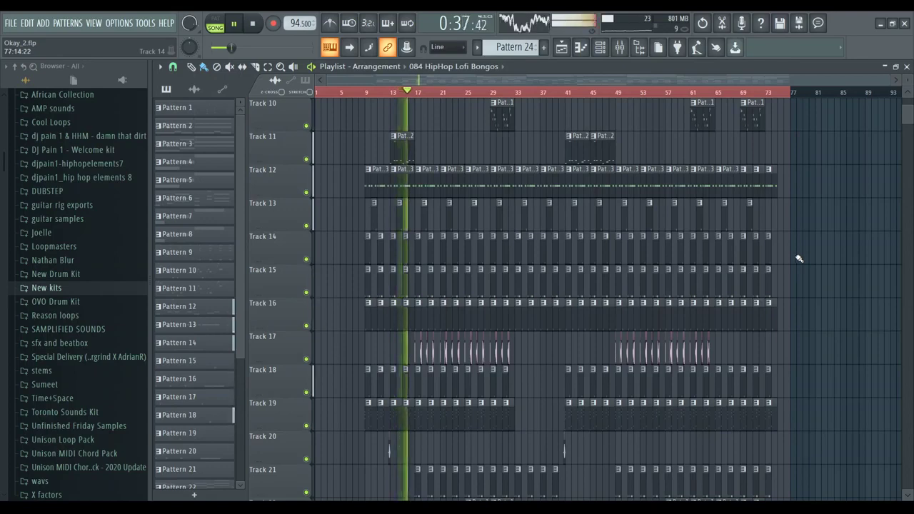
scroll(798, 258, down, 2)
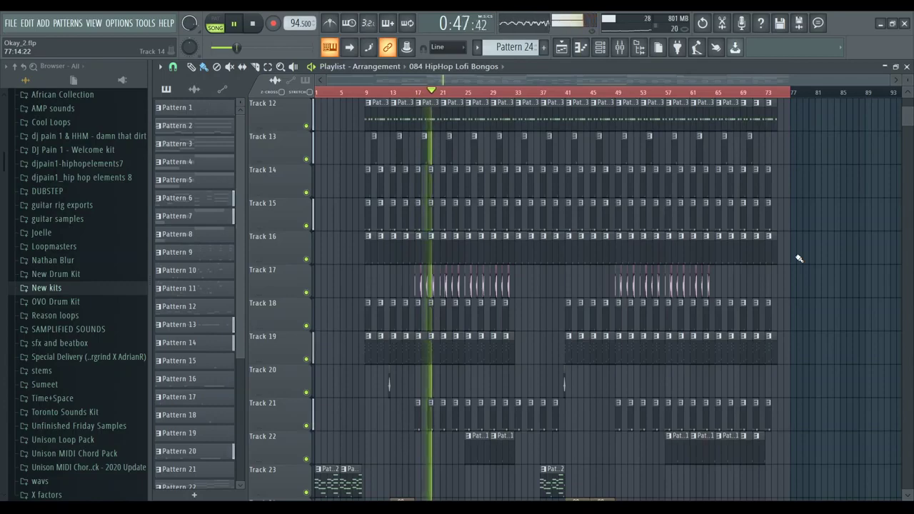
scroll(799, 258, up, 8)
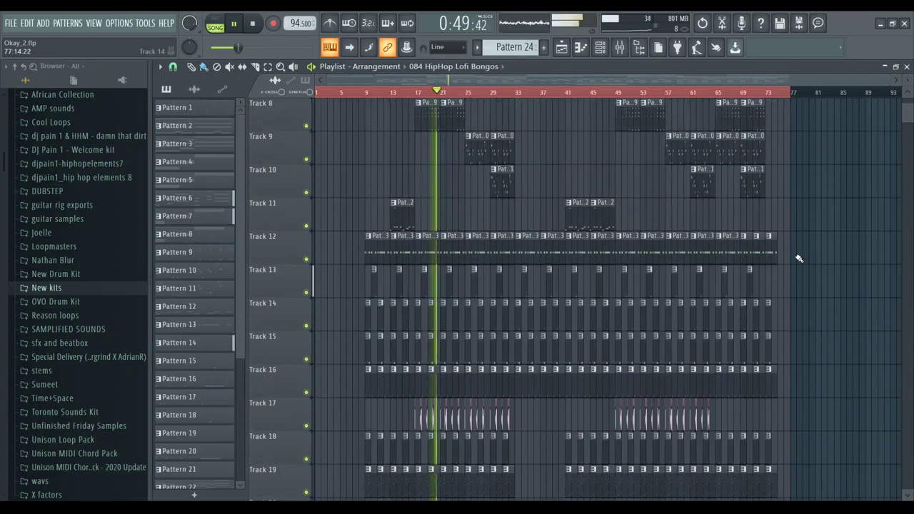
scroll(798, 258, up, 1)
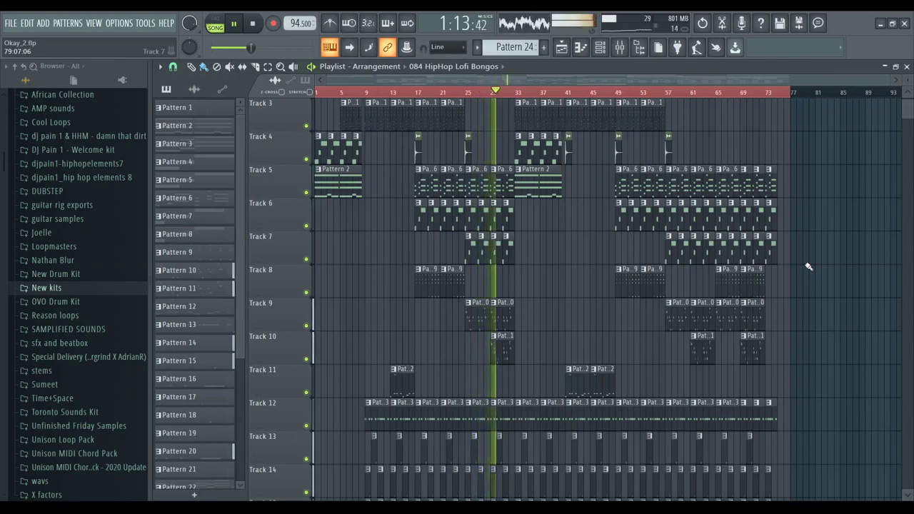
key(space)
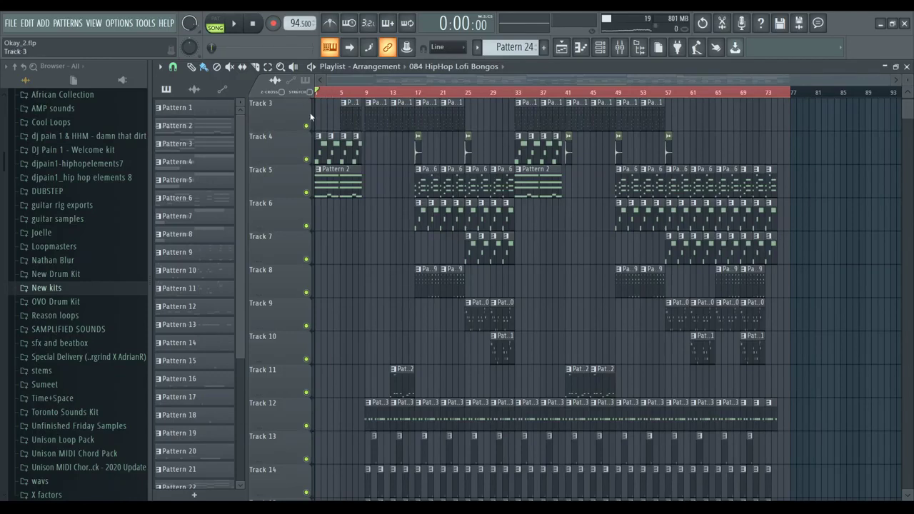
Step: Solo Track 3 in the playlist and play it from bar 5
scroll(372, 167, up, 2)
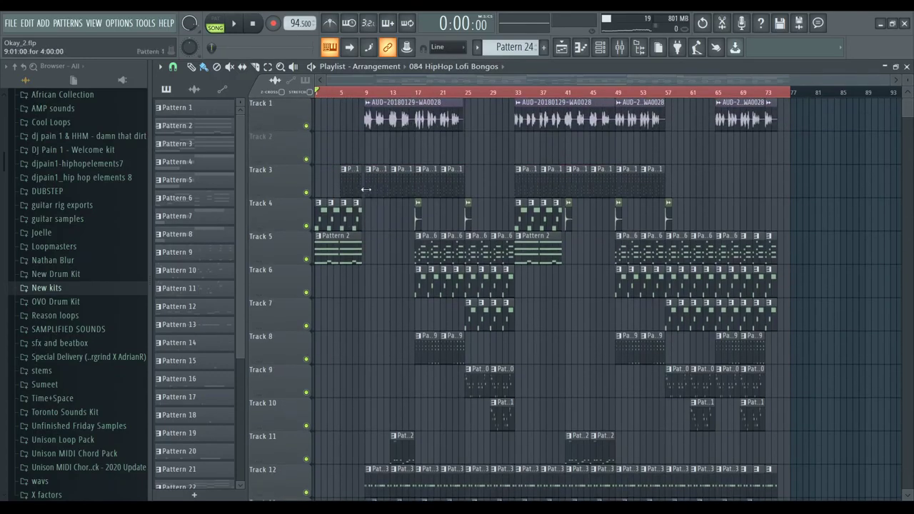
click(341, 92)
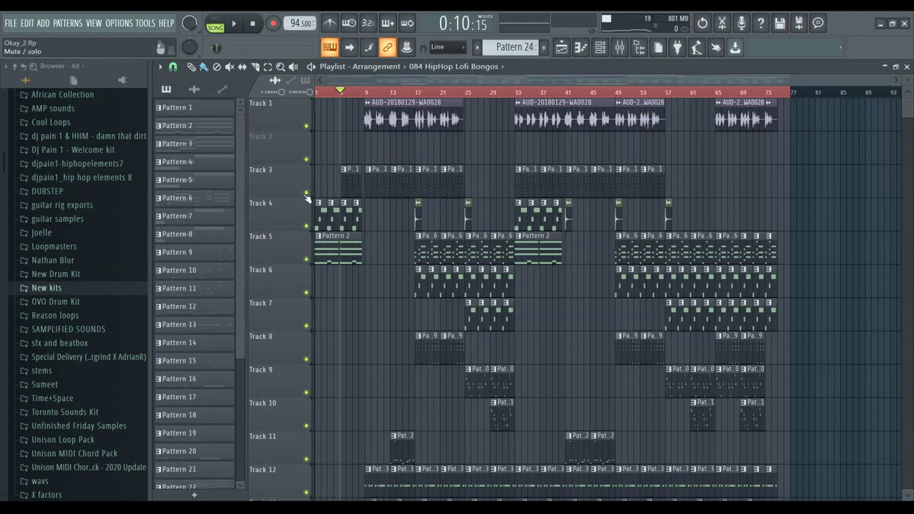
right_click(306, 193)
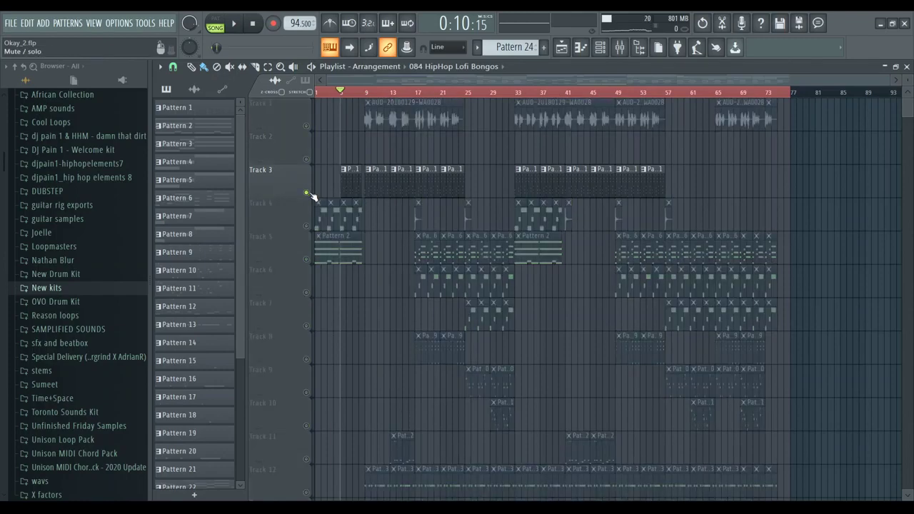
key(space)
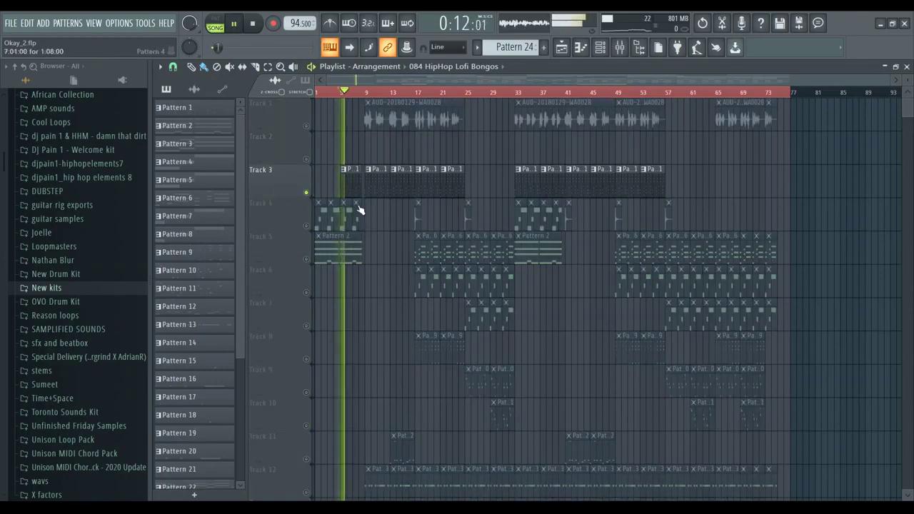
Step: Open the first Track 3 clip in the piano roll, examine its notes during playback, and stop playback
double_click(347, 179)
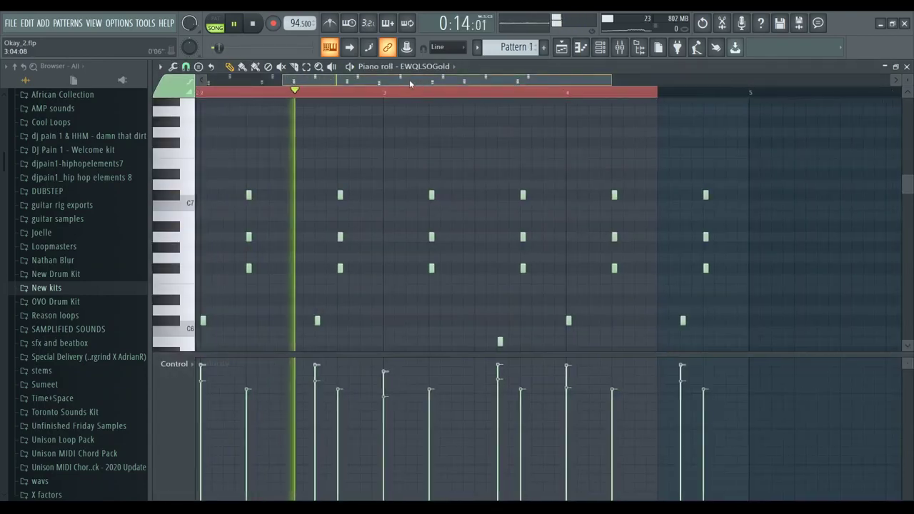
scroll(531, 178, down, 3)
scroll(529, 179, up, 3)
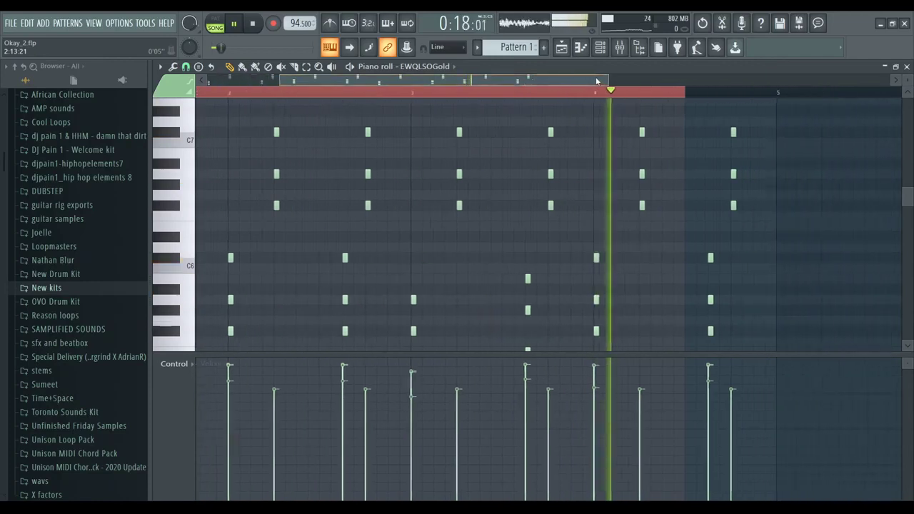
key(space)
Step: Check the EWQLSOGold channel in the channel rack and audition individual notes on its piano roll keyboard
key(F6)
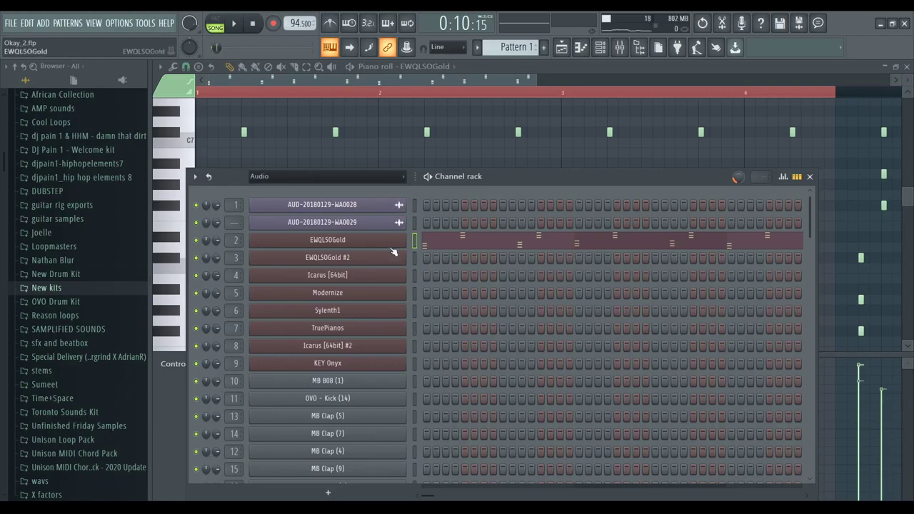
click(349, 239)
click(175, 186)
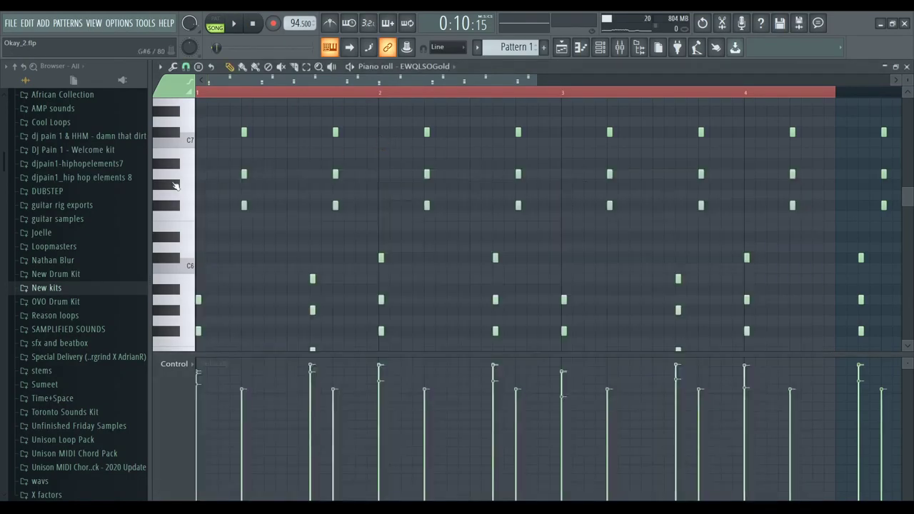
key(space)
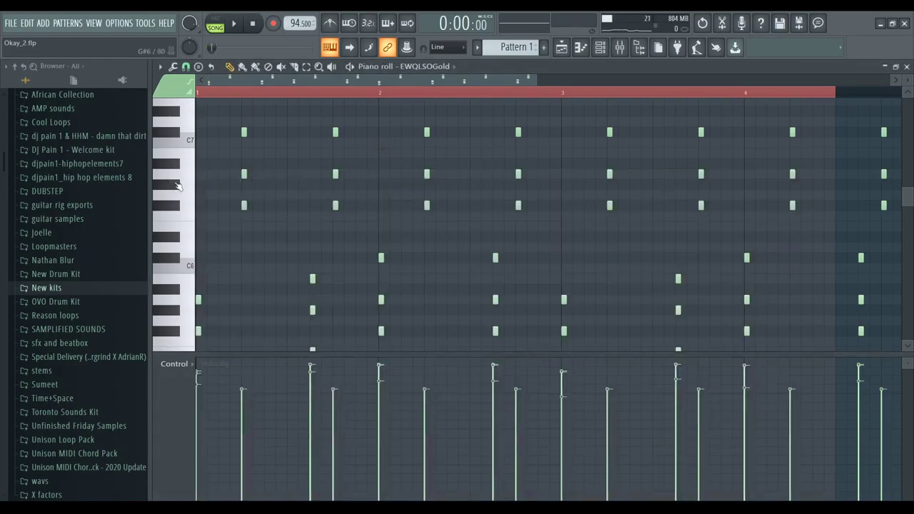
click(175, 229)
click(175, 300)
click(175, 223)
click(175, 158)
click(175, 214)
Step: Play back the soloed part briefly and examine the lower and upper chord notes of Pattern 1
key(space)
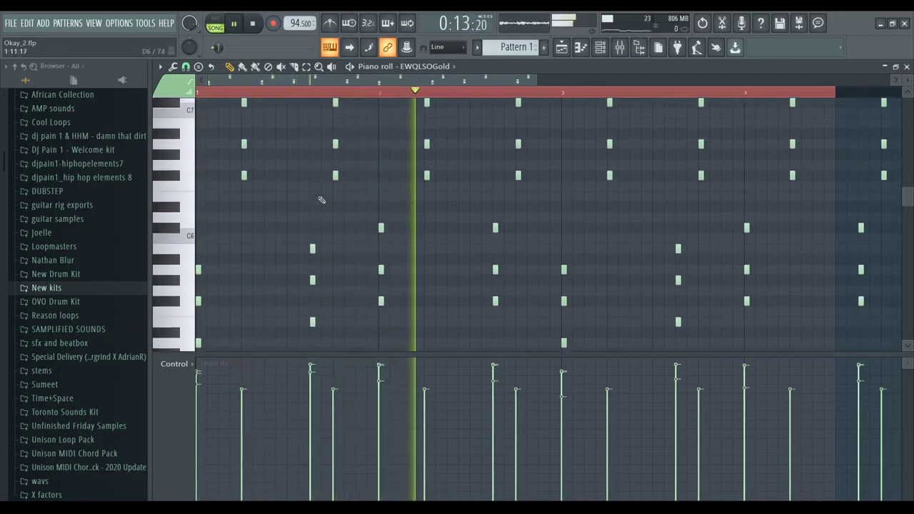
key(space)
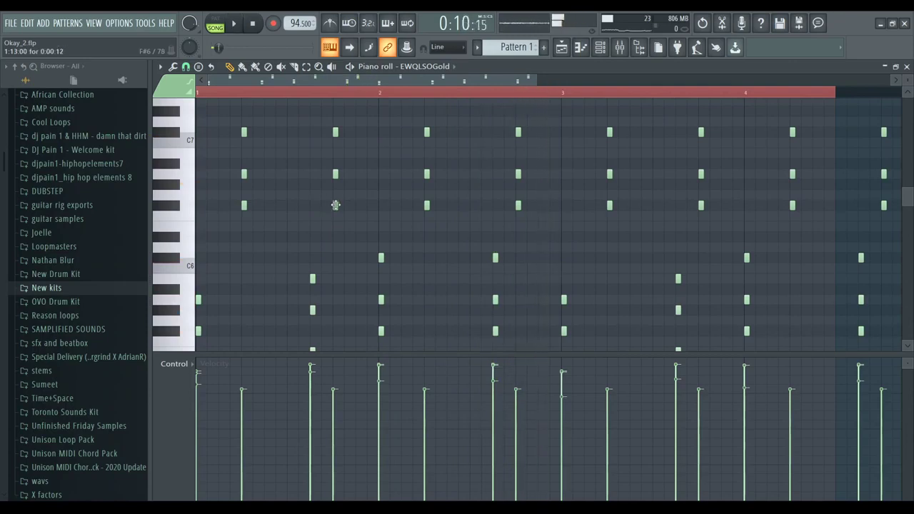
scroll(309, 232, down, 5)
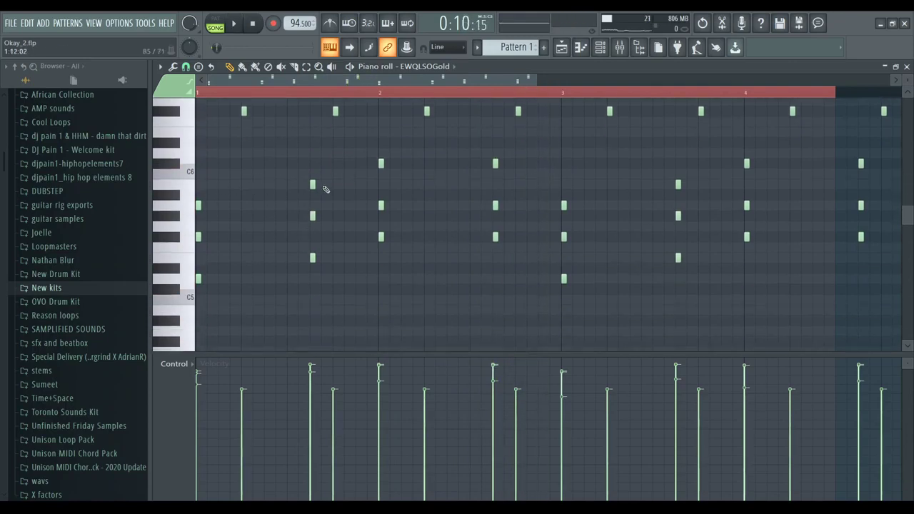
scroll(338, 204, up, 7)
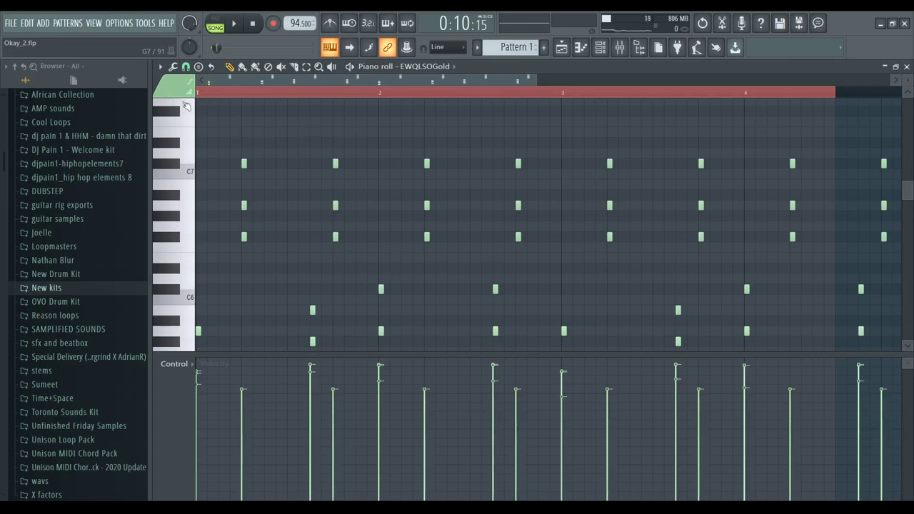
Step: Open the EWQLSOGold instrument from the channel rack to inspect its F 18V PIZZ sound, and return to the rack
key(F6)
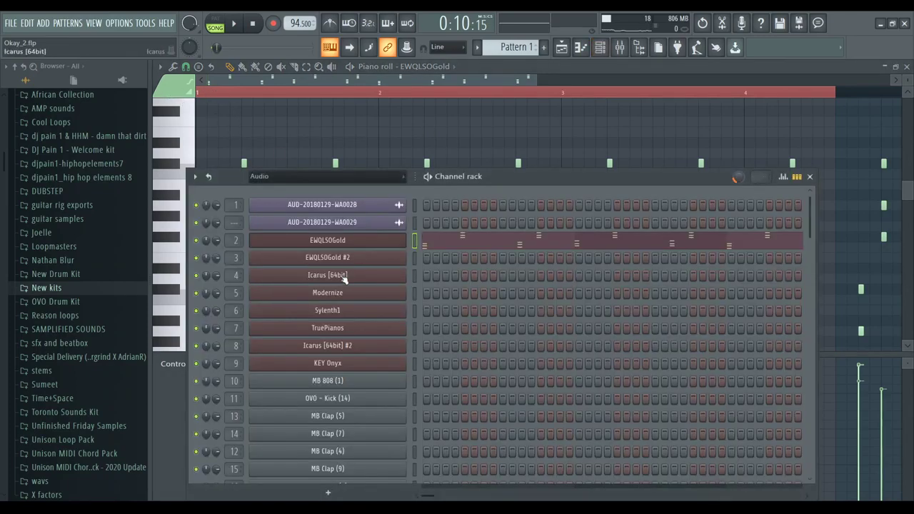
click(388, 244)
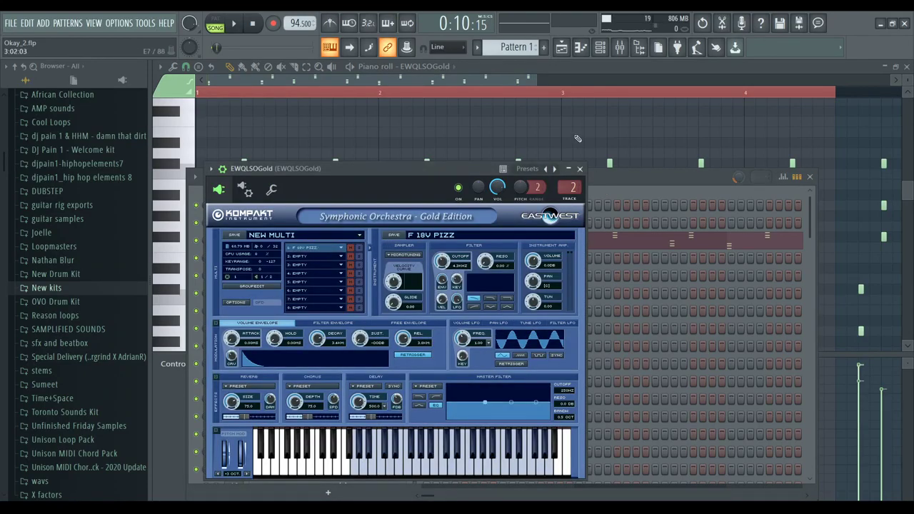
key(F7)
key(F6)
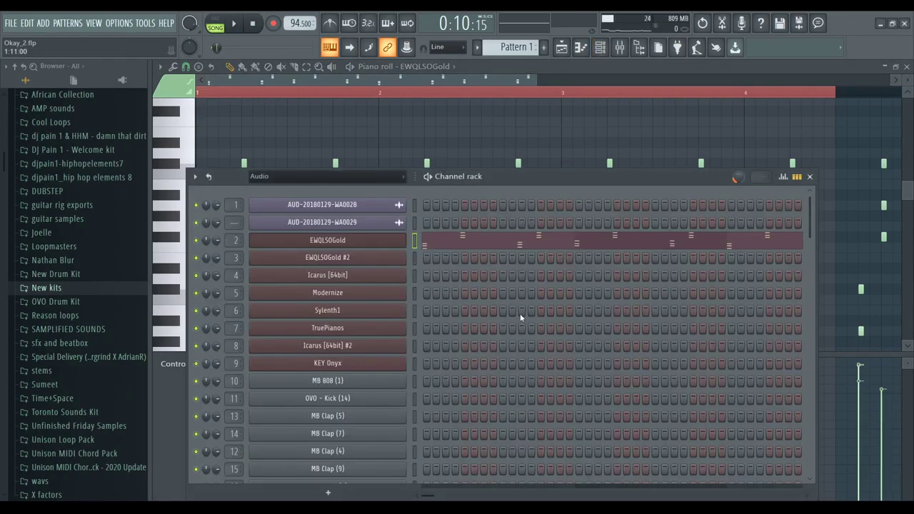
Step: Show the mixer and inspect the Fruity Stereo Enhancer settings on the EWQLSOGold track
key(F9)
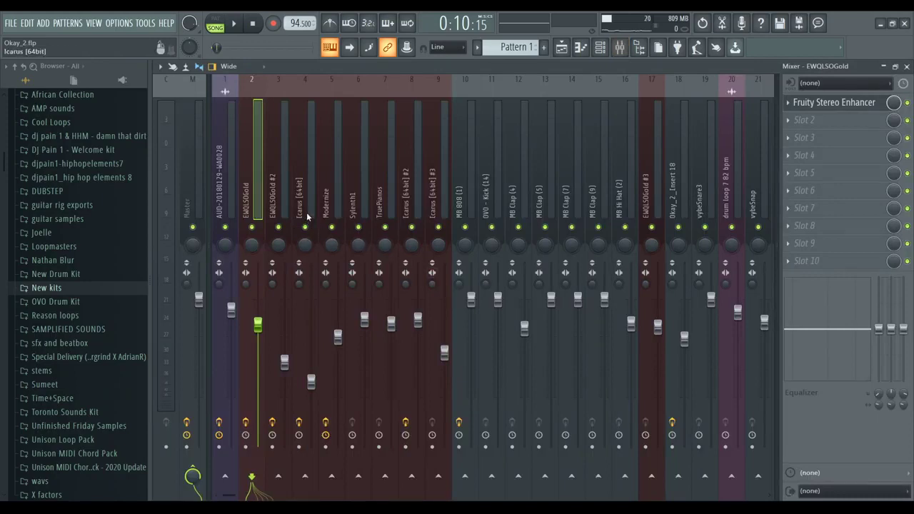
click(846, 107)
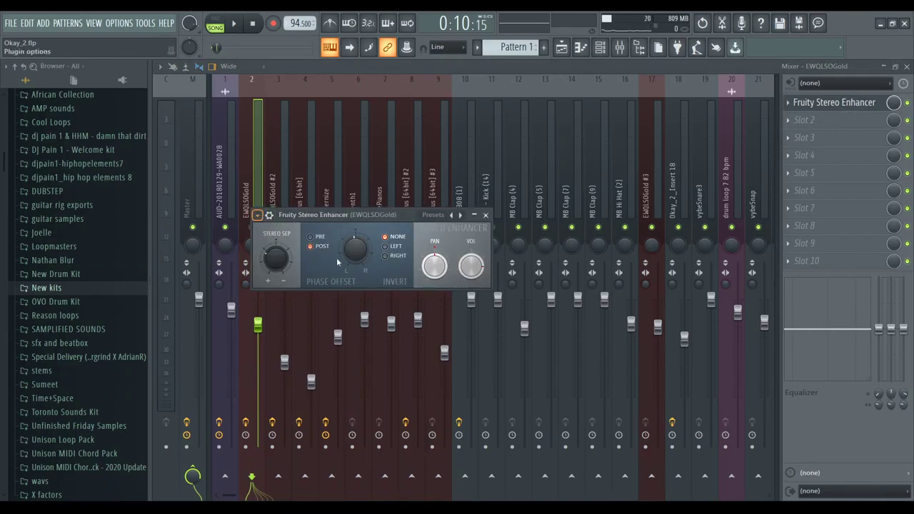
click(602, 65)
click(832, 104)
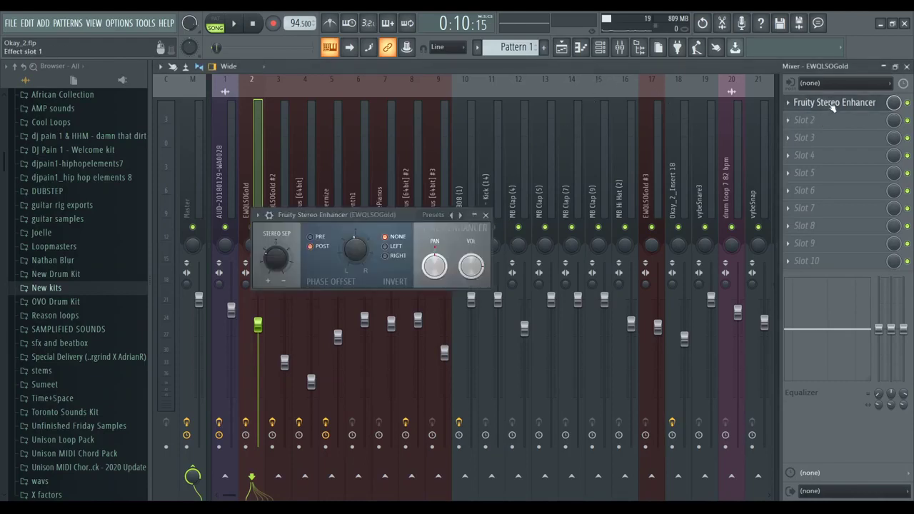
click(260, 255)
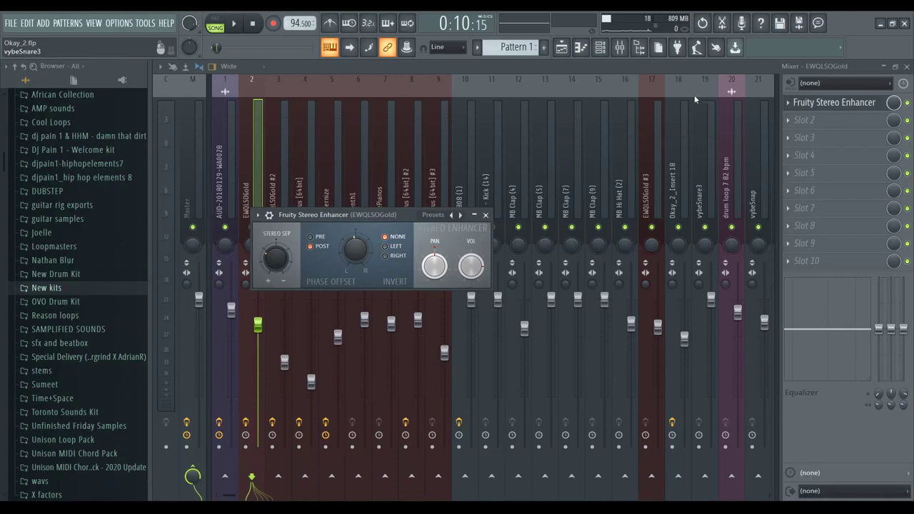
Step: Return to the playlist, solo Track 4 instead of Track 3, and play it from the start of the song
key(F5)
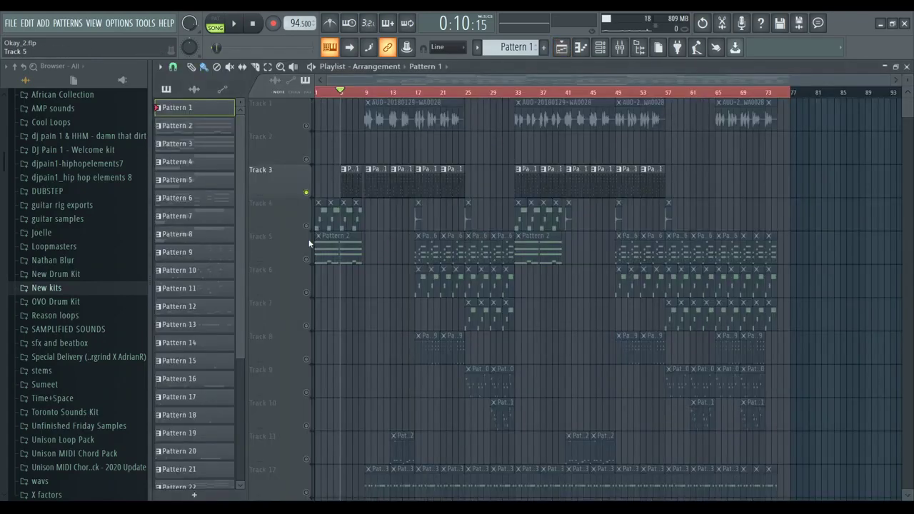
click(300, 210)
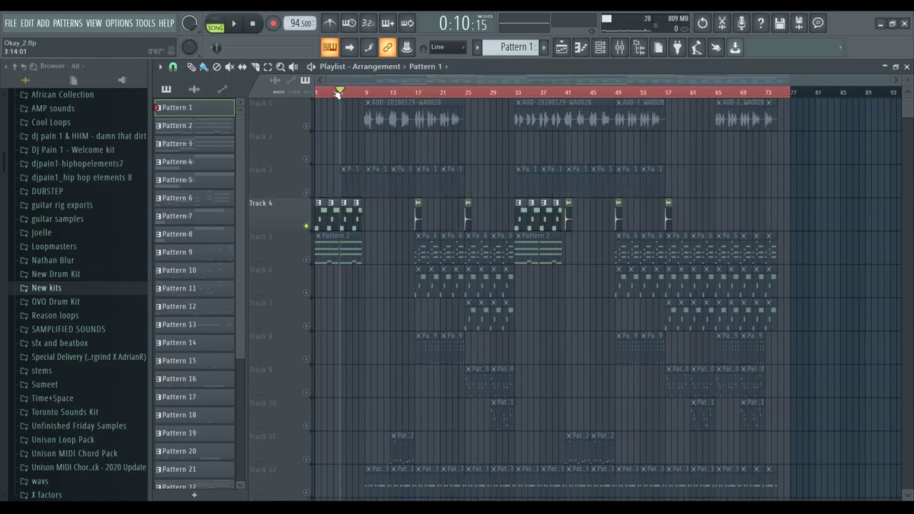
drag(338, 93, 317, 93)
key(space)
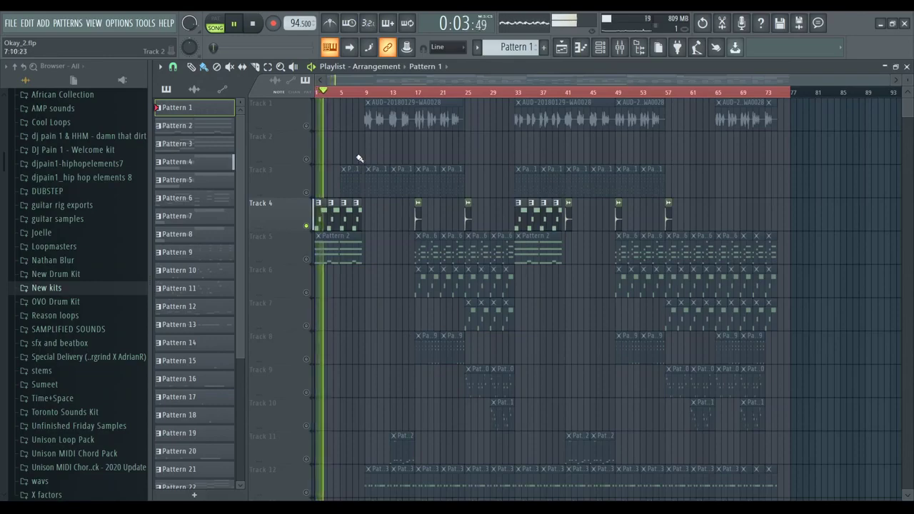
Step: Open the Modernize instrument from the channel rack, inspect its selected bass preset while Track 4 plays, and return to the playlist
key(space)
key(F6)
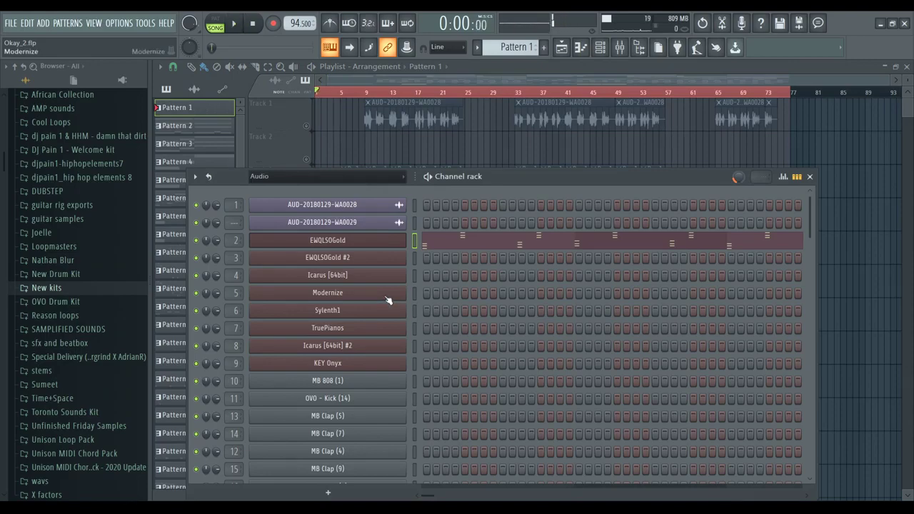
click(384, 295)
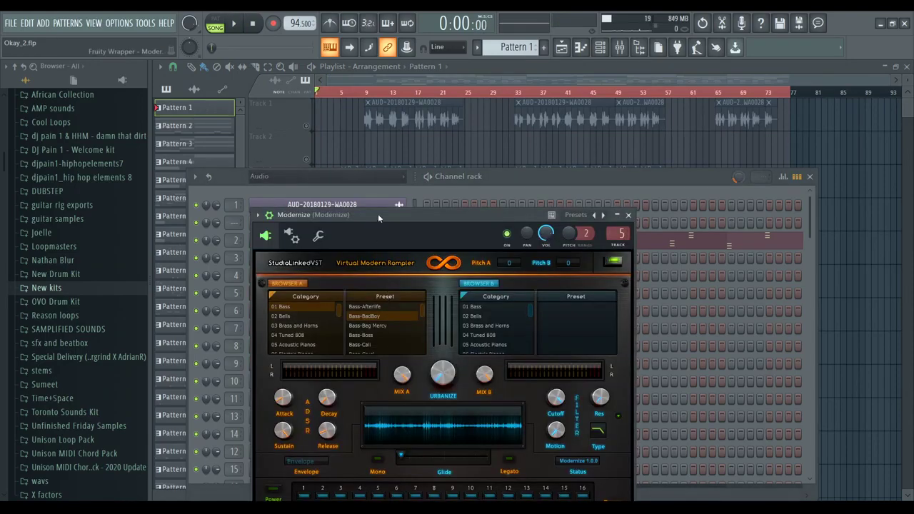
drag(377, 214, 403, 62)
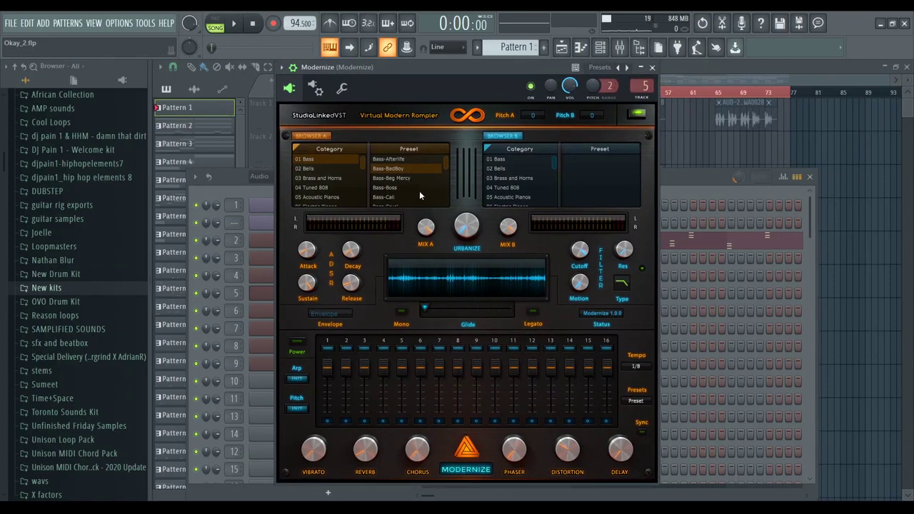
key(space)
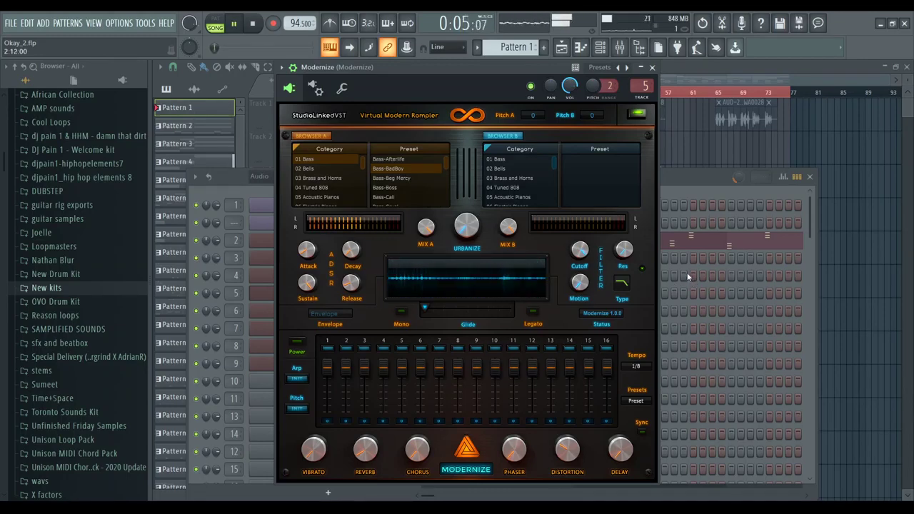
key(space)
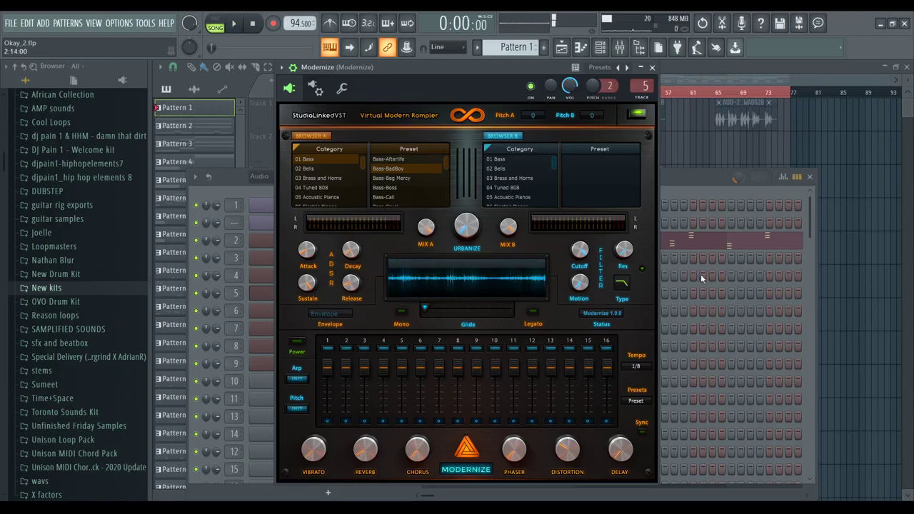
click(851, 273)
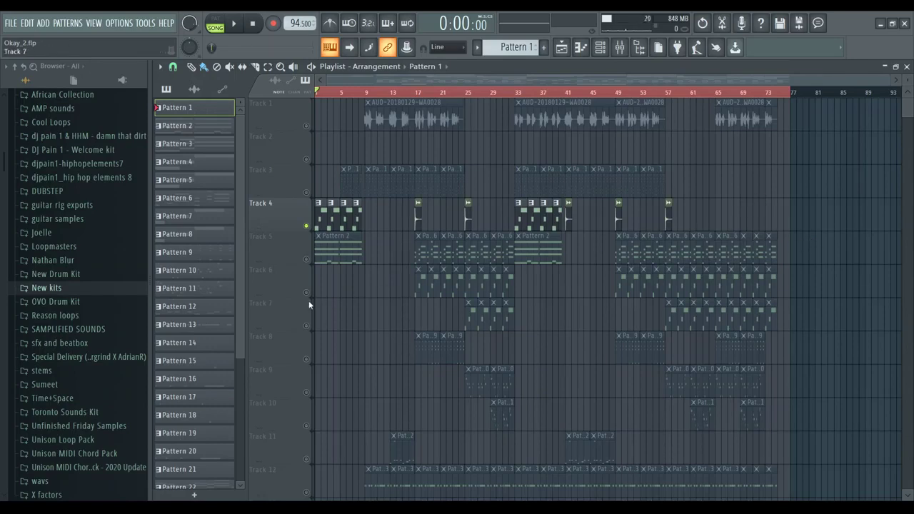
Step: Play Track 4 briefly from bar 17 to hear the cymbal clip
click(416, 92)
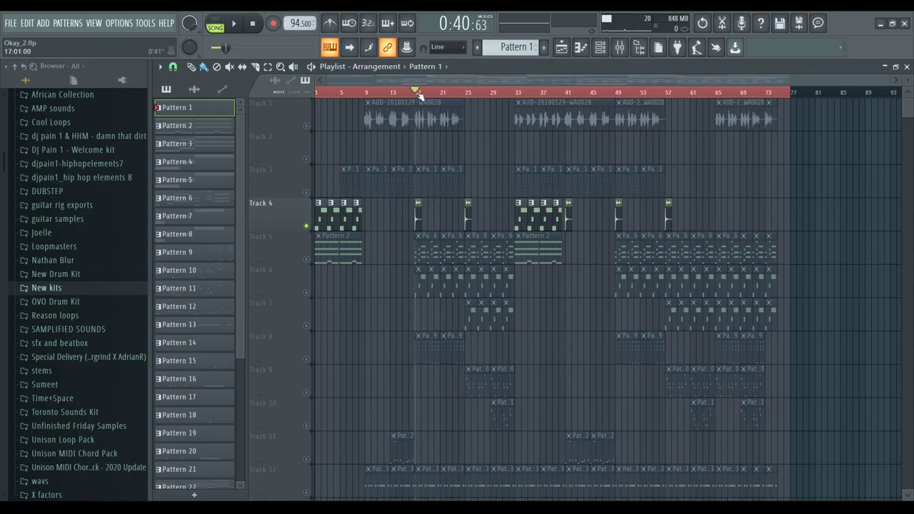
key(space)
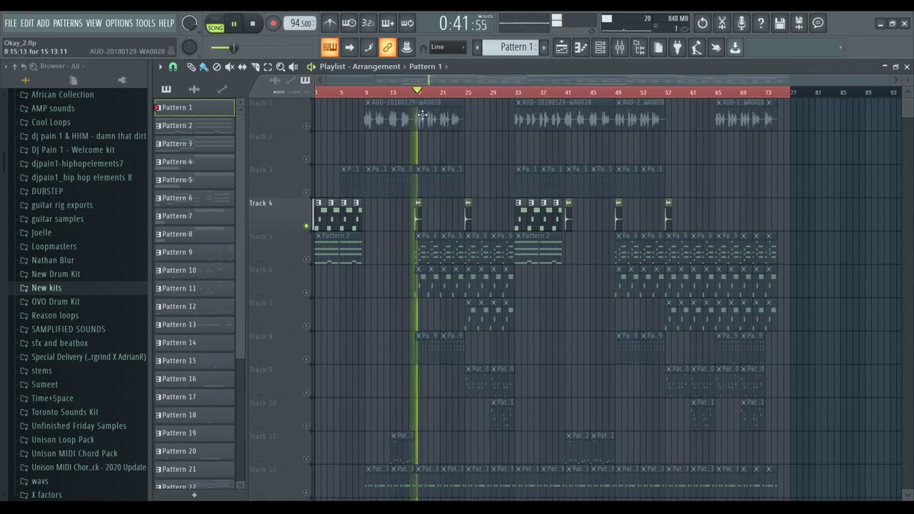
key(space)
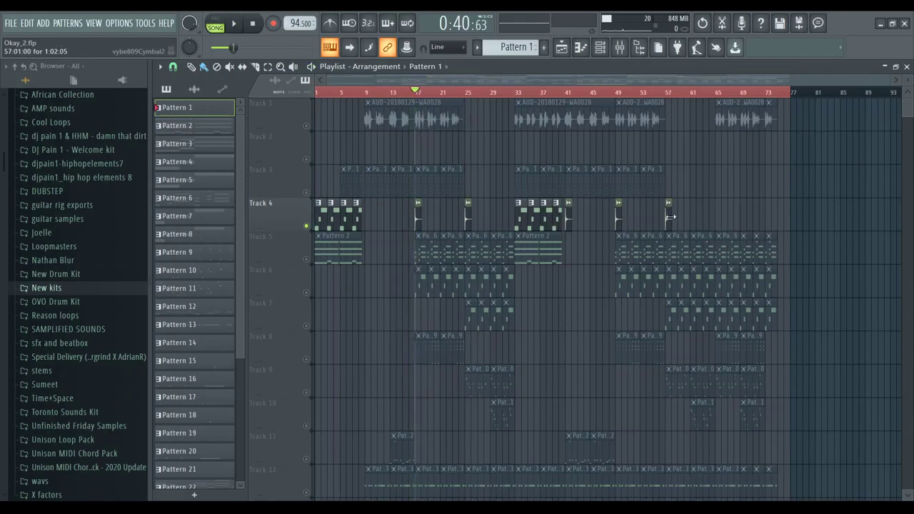
Step: Solo Track 5 instead of Track 4 and play it from the start of the song
click(306, 260)
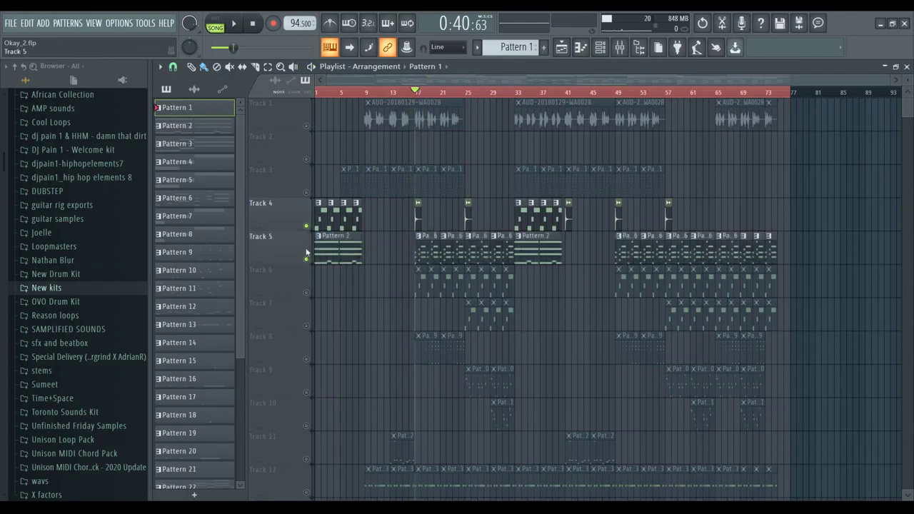
click(306, 225)
click(325, 95)
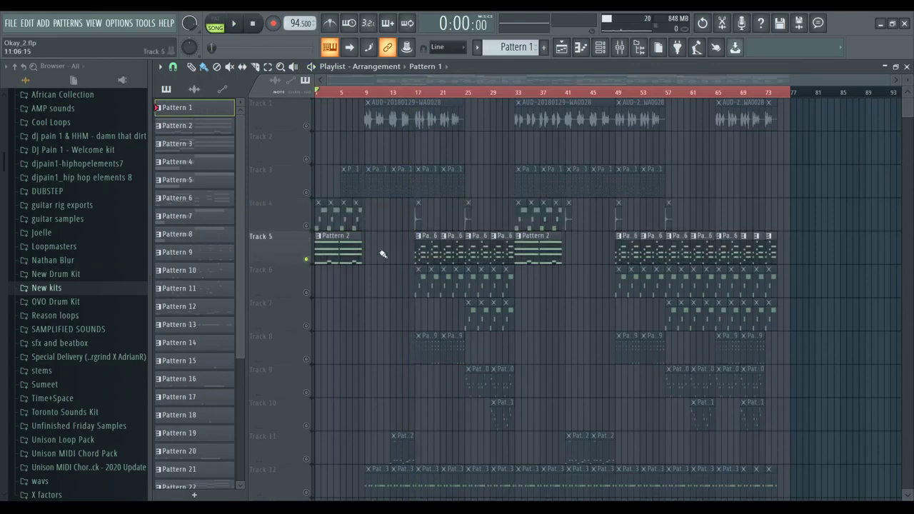
key(space)
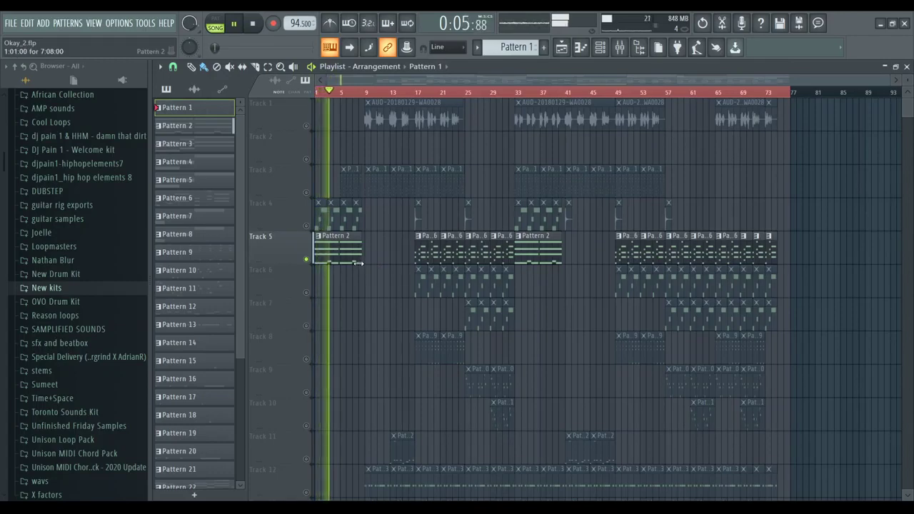
scroll(360, 266, down, 1)
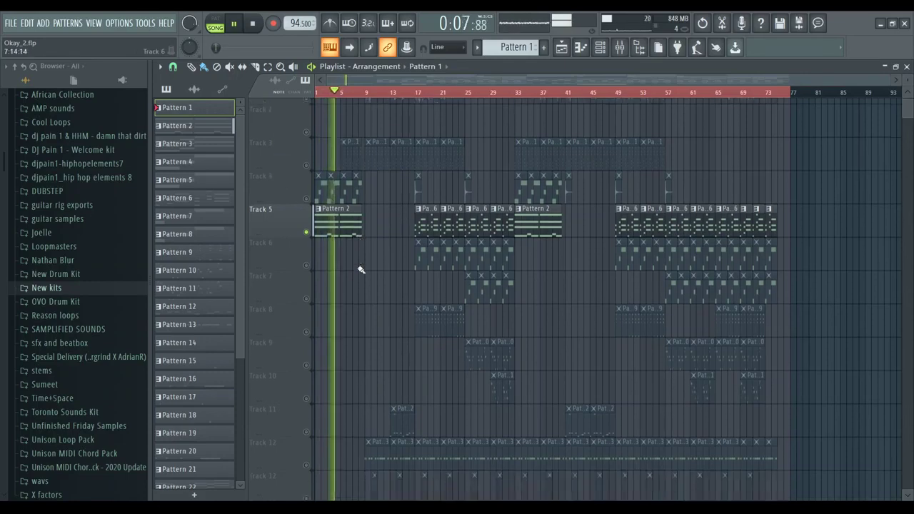
scroll(360, 266, up, 1)
scroll(360, 266, down, 1)
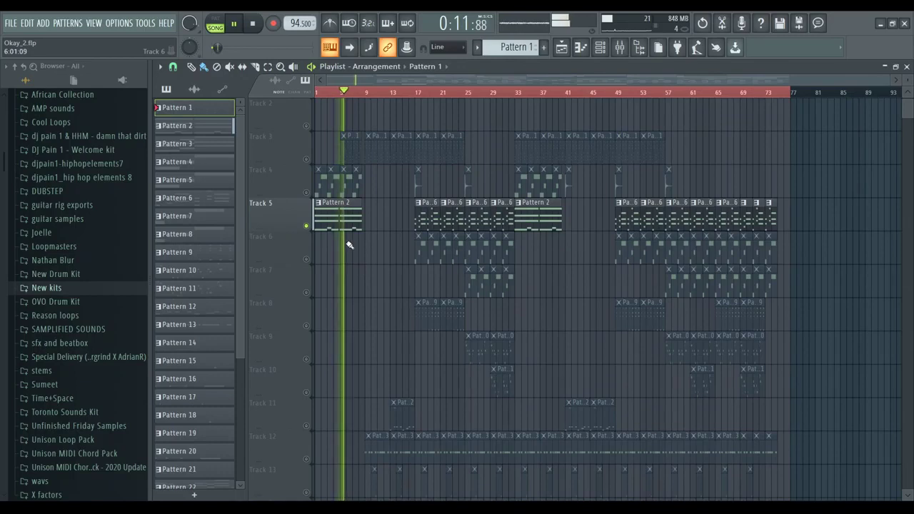
key(space)
Step: Audition the C#6 note of Pattern 2 and inspect the sound loaded in its EWQLSOGold #2 instrument
double_click(327, 220)
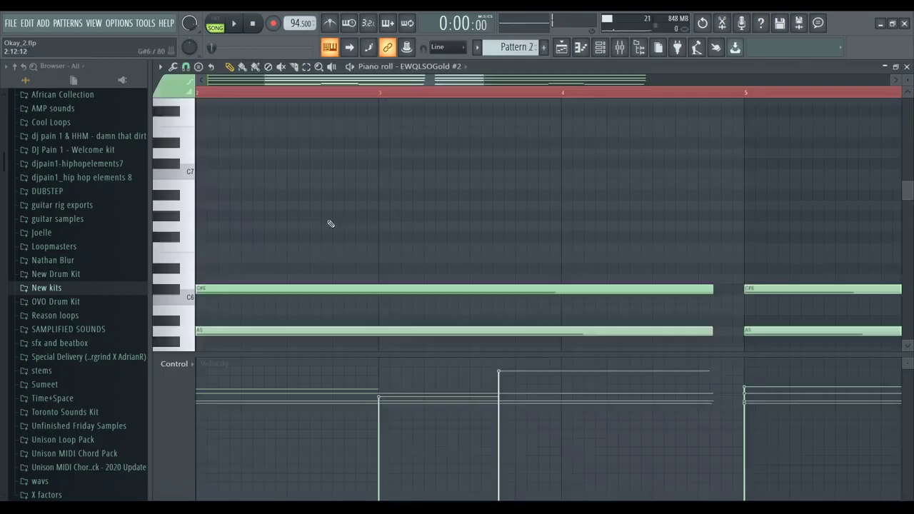
click(183, 290)
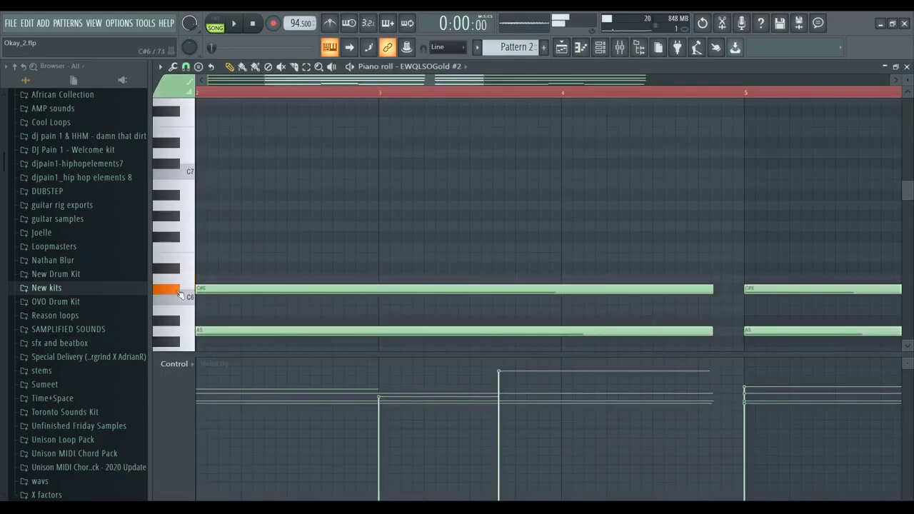
key(F6)
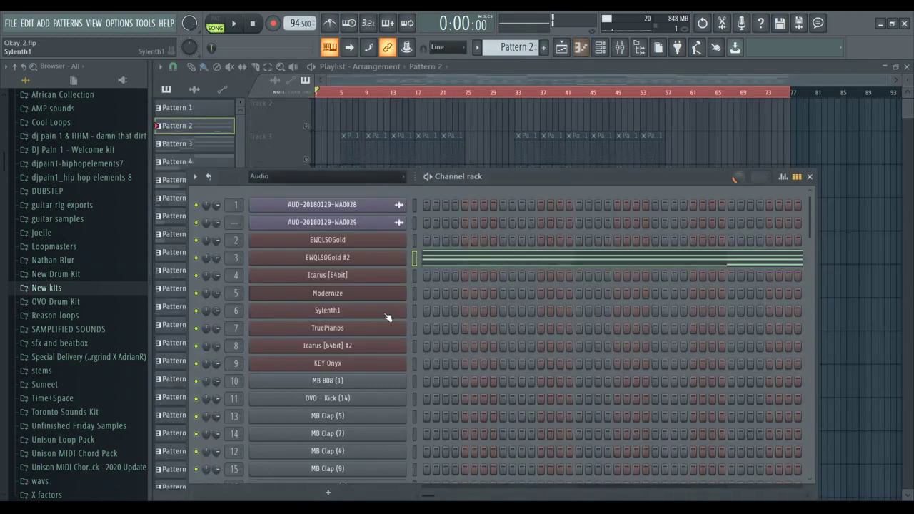
click(397, 262)
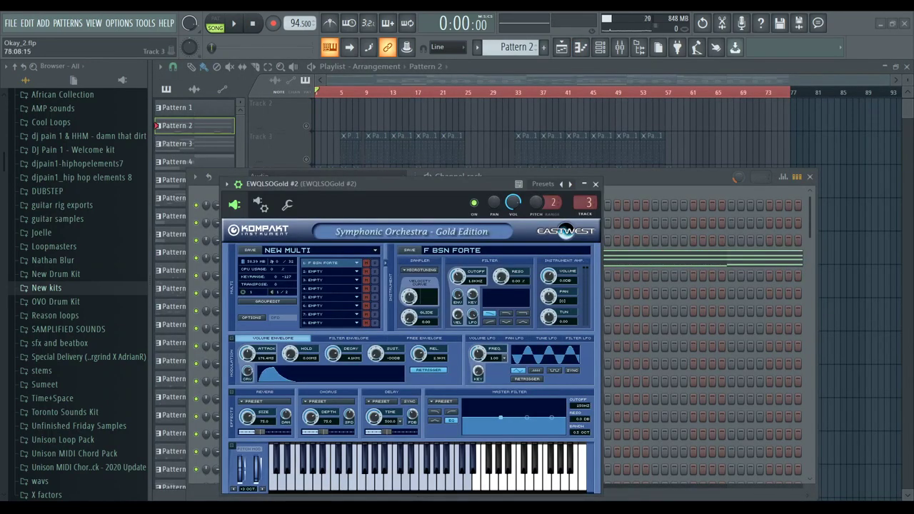
key(F12)
key(F6)
scroll(514, 271, down, 5)
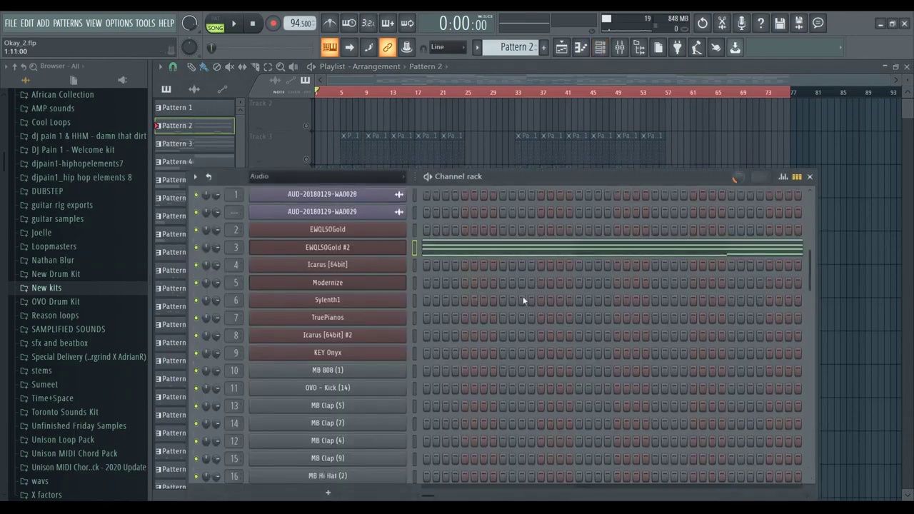
scroll(517, 306, up, 5)
key(F6)
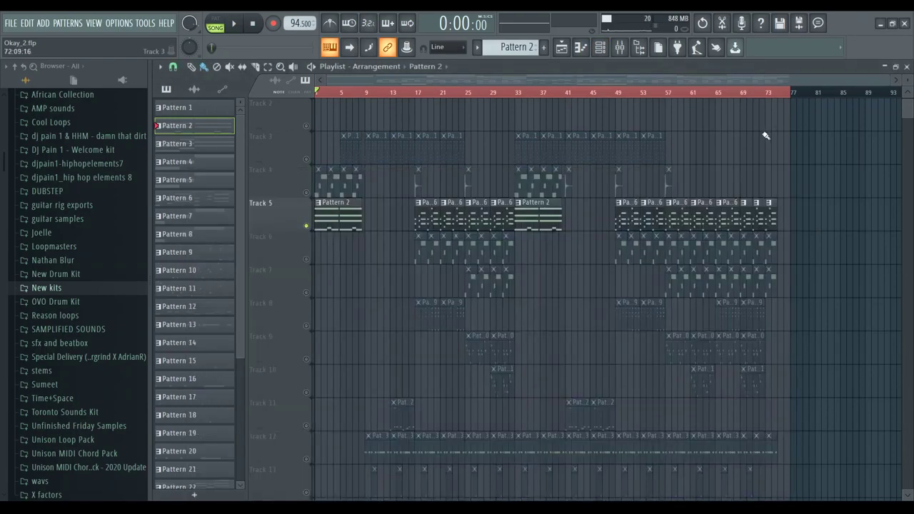
Step: Unmute Track 4 alongside Track 5 and play both parts together from the start of the song
key(space)
key(space)
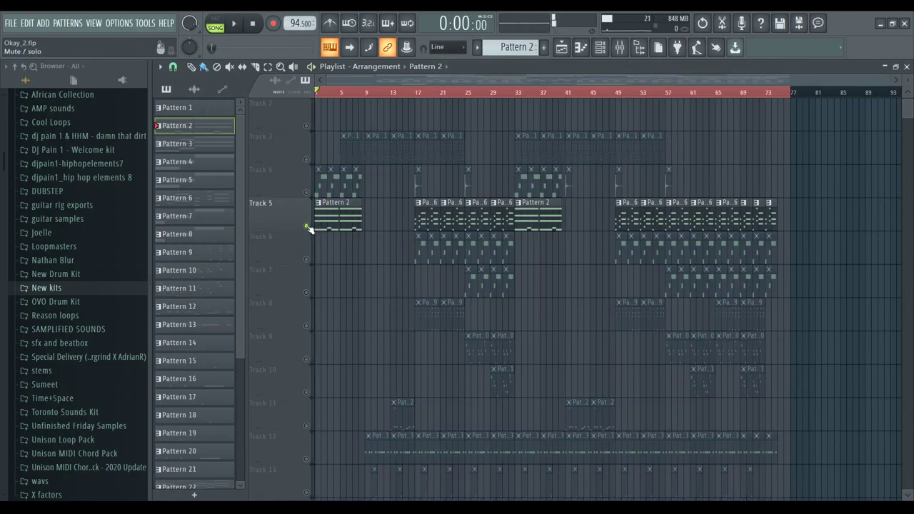
click(307, 192)
scroll(353, 214, up, 1)
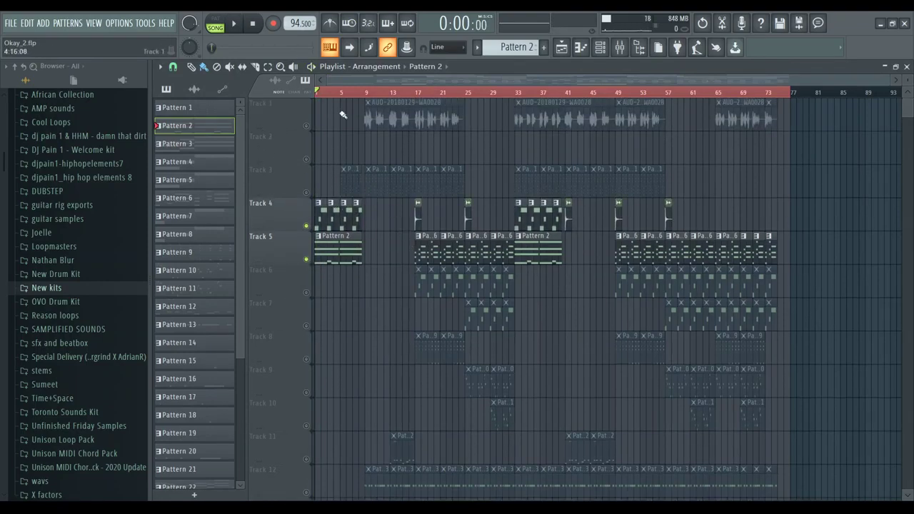
key(space)
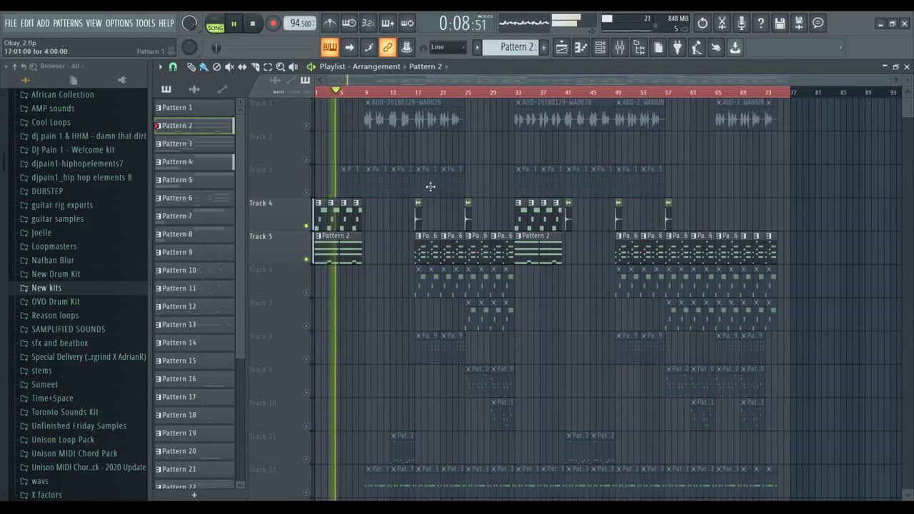
key(space)
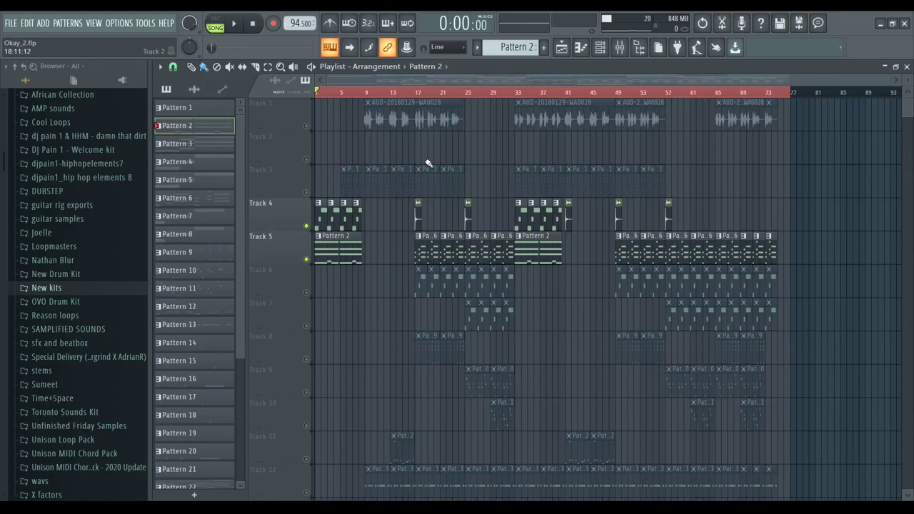
Step: Unmute Track 3 as well and play Tracks 3 to 5 together from bar 5
click(306, 192)
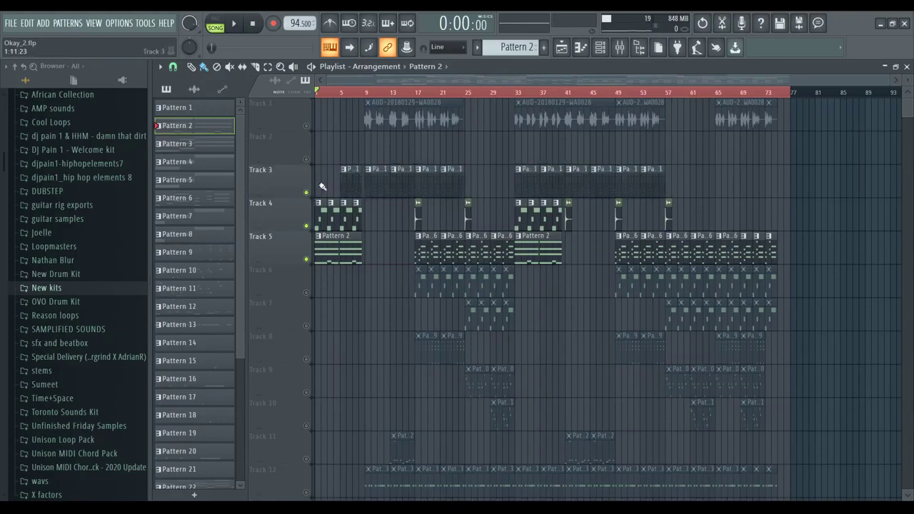
click(343, 93)
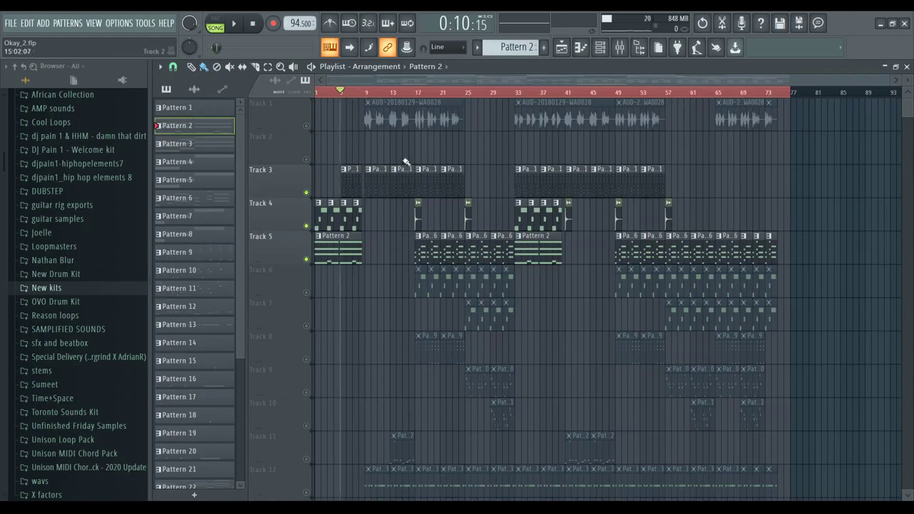
key(space)
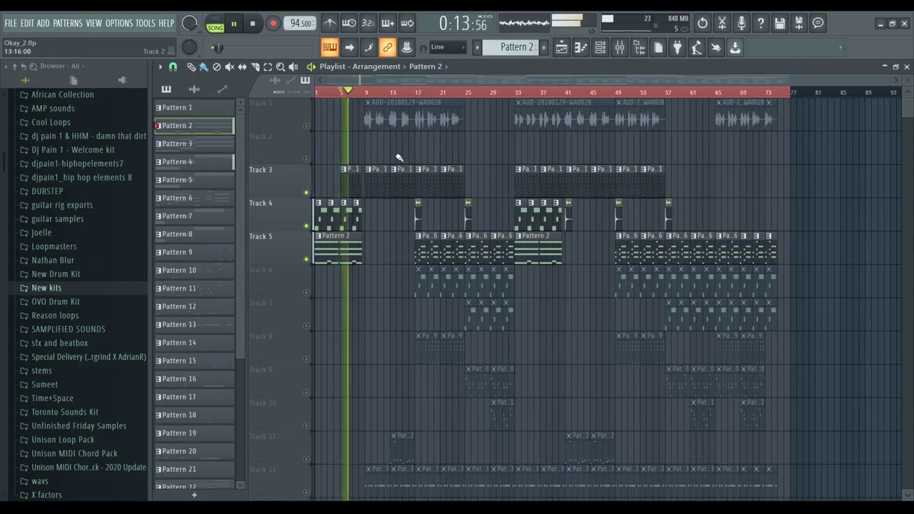
scroll(396, 168, down, 1)
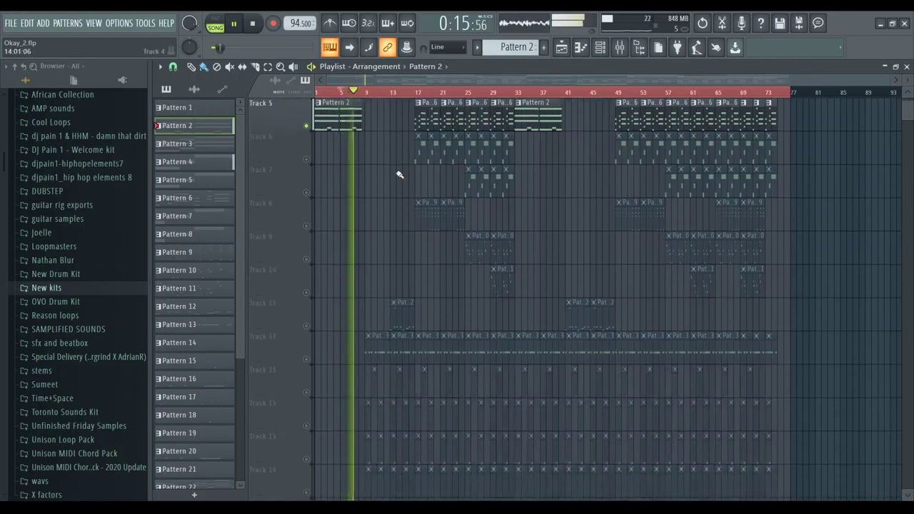
scroll(398, 173, up, 1)
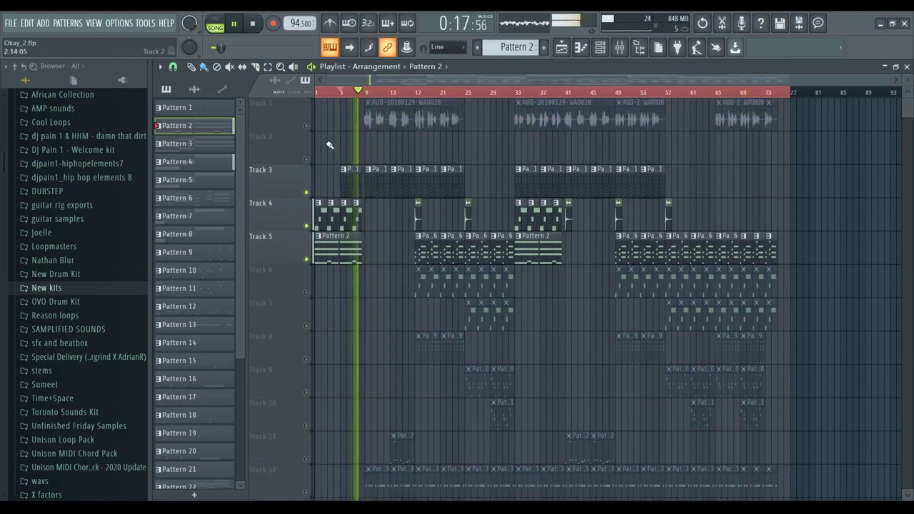
Step: Unmute all the playlist tracks except the vocal audio on Track 1, and stop playback
right_click(308, 127)
right_click(308, 127)
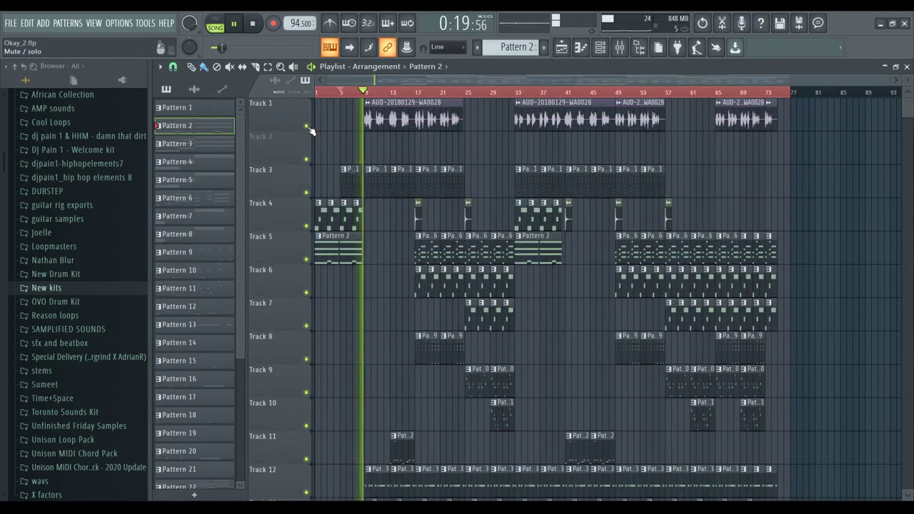
click(308, 128)
key(space)
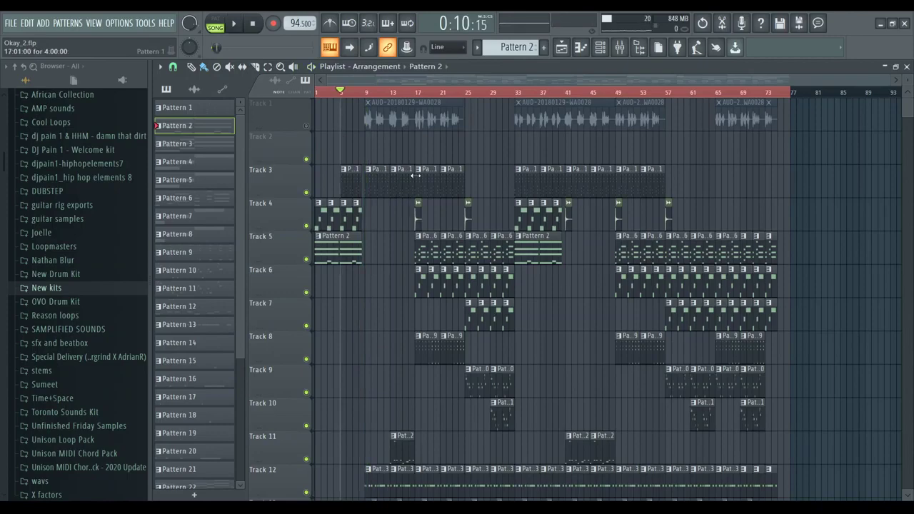
scroll(404, 173, down, 3)
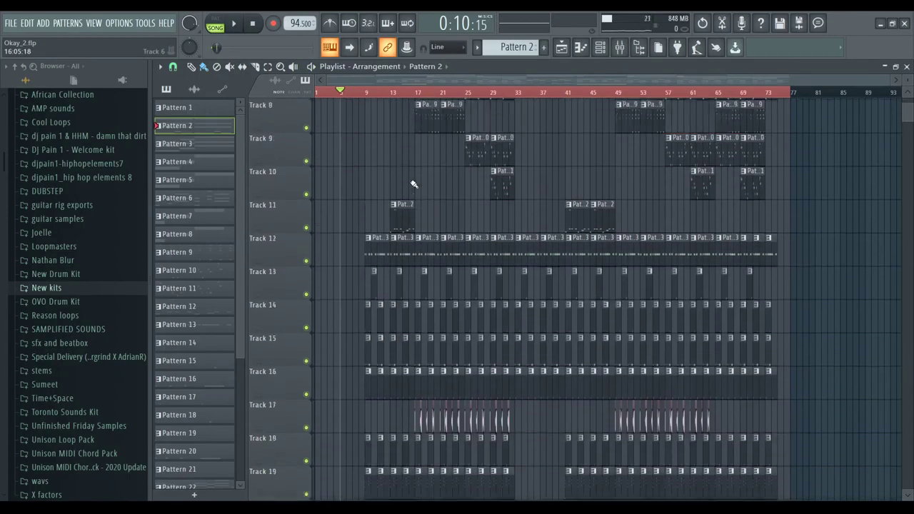
scroll(410, 185, up, 3)
scroll(410, 199, down, 2)
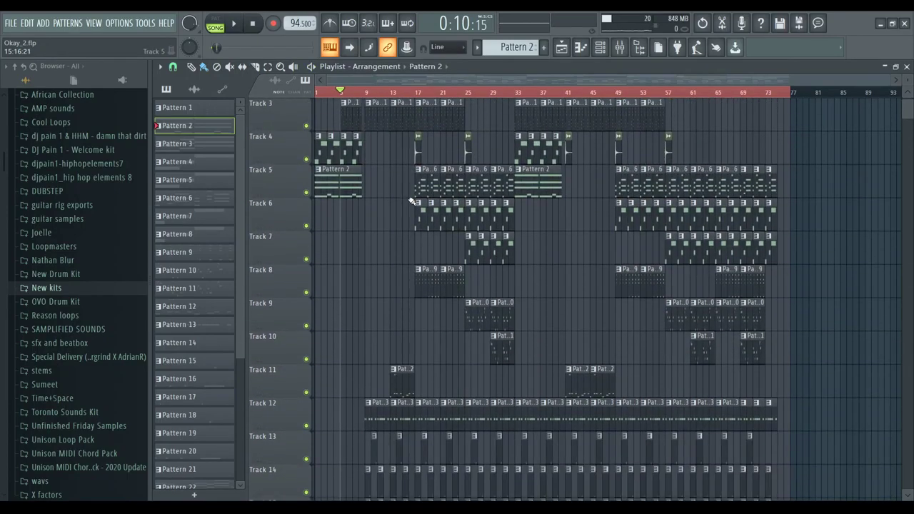
scroll(411, 200, down, 8)
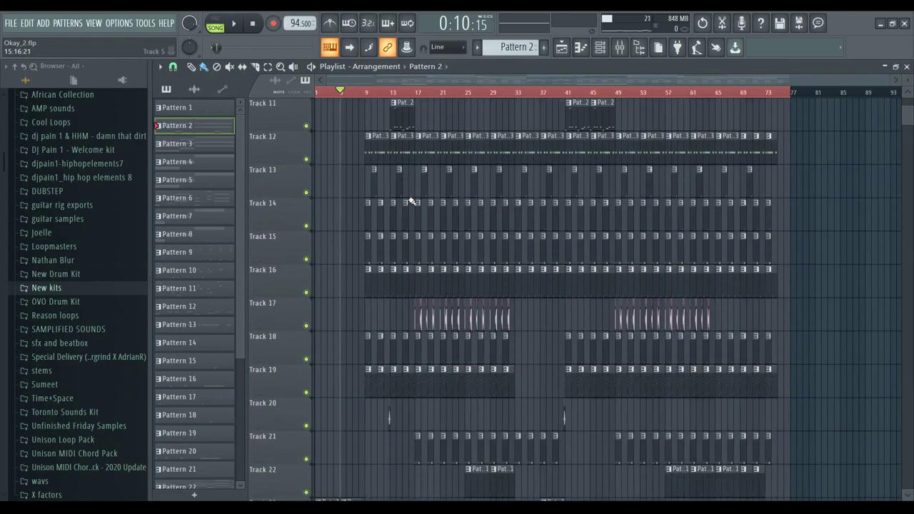
scroll(410, 200, up, 10)
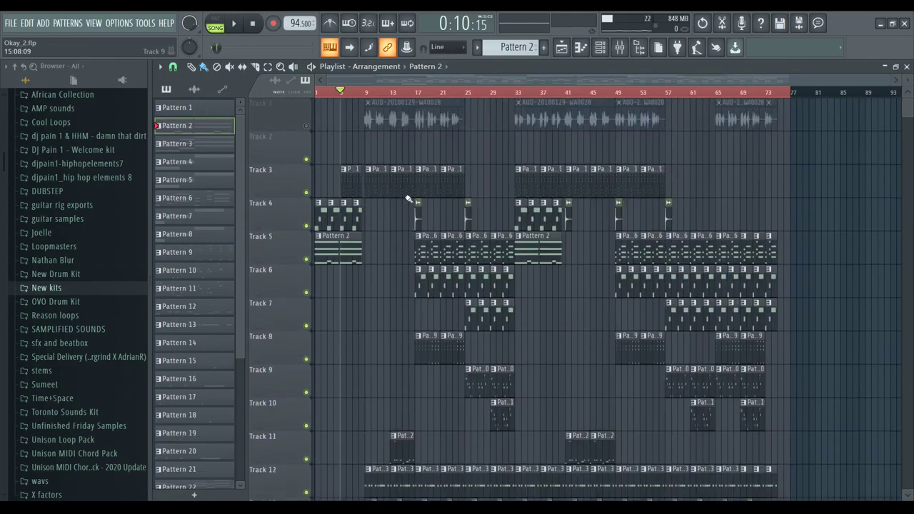
Step: Play the arrangement briefly from bar 9 and look through the playlist tracks down to Track 25
click(369, 96)
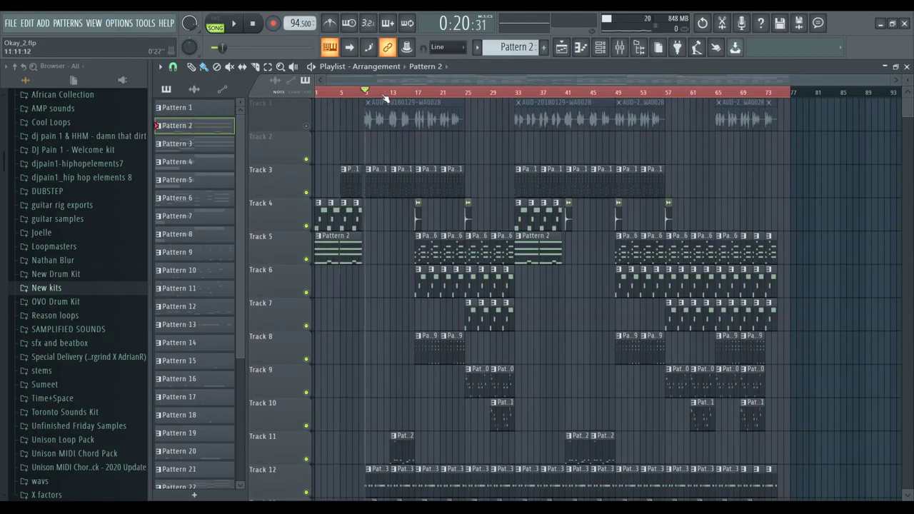
key(space)
scroll(421, 174, down, 5)
scroll(421, 174, down, 12)
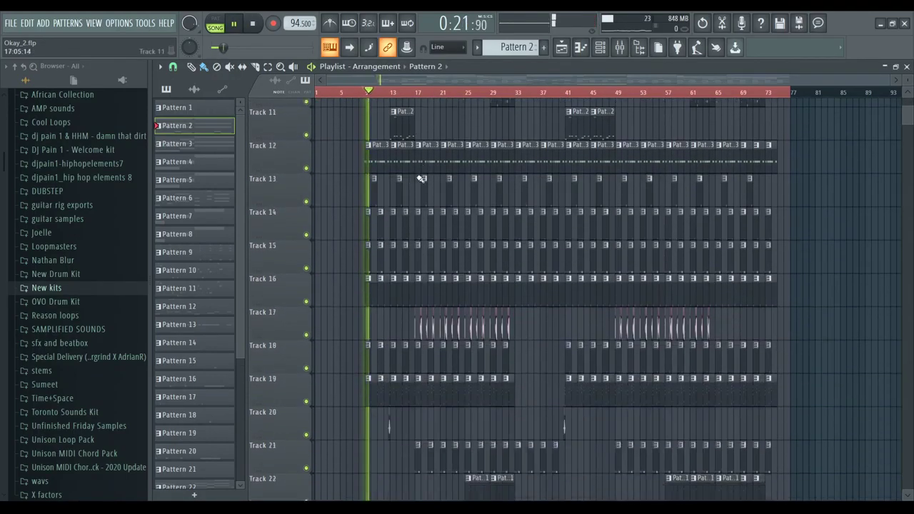
key(space)
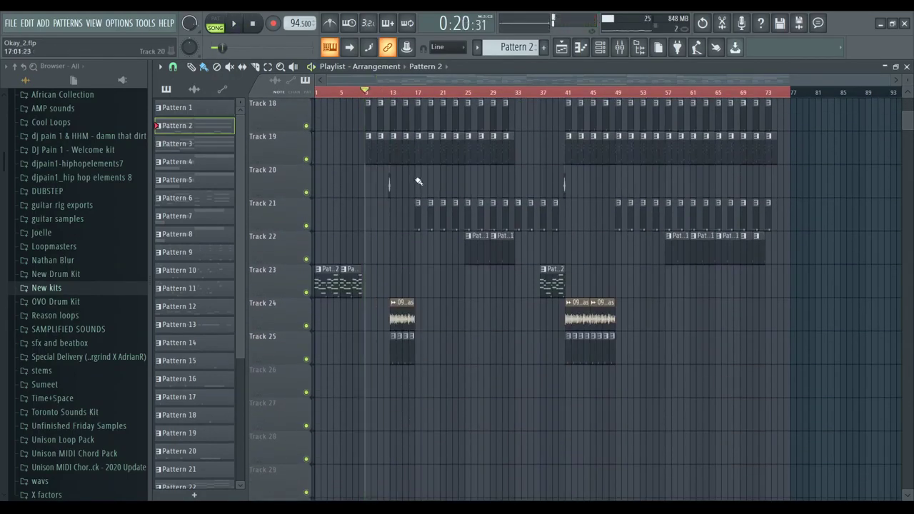
scroll(402, 193, up, 17)
scroll(400, 194, down, 20)
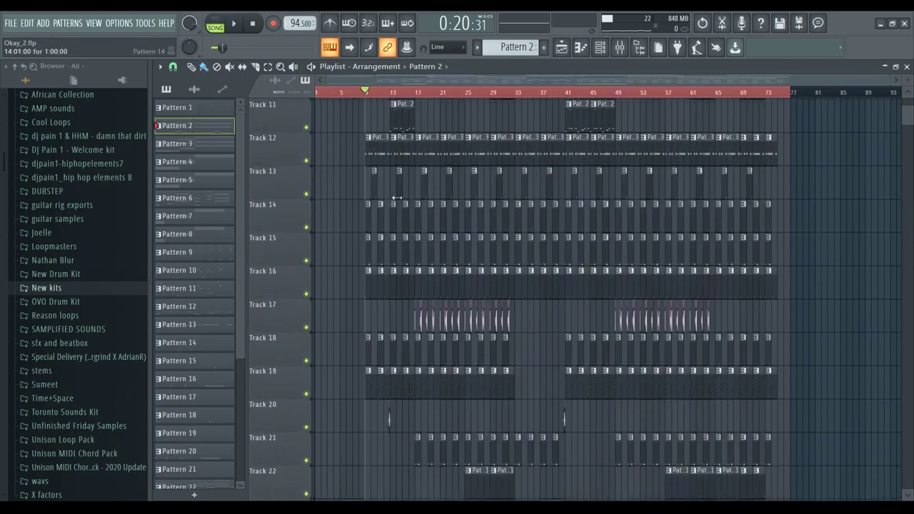
Step: Solo Track 23 and play it from the start of the song
click(322, 96)
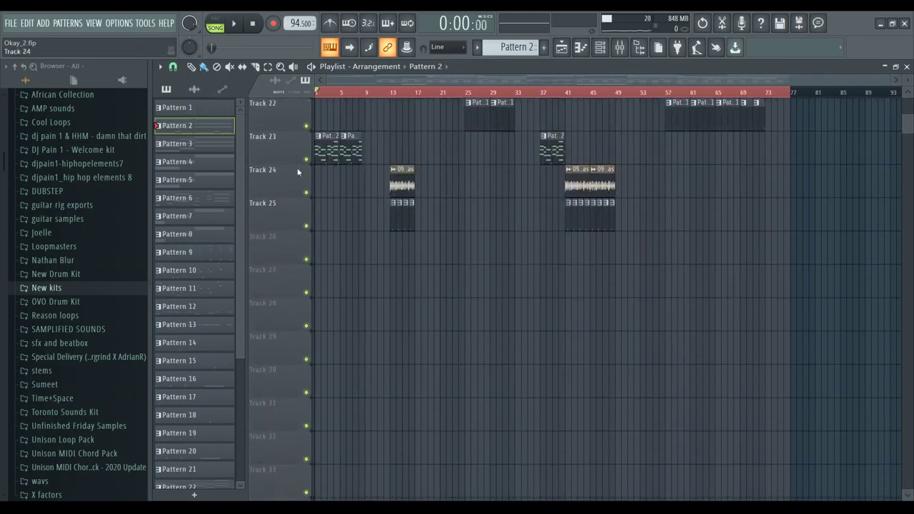
ctrl+click(306, 158)
key(space)
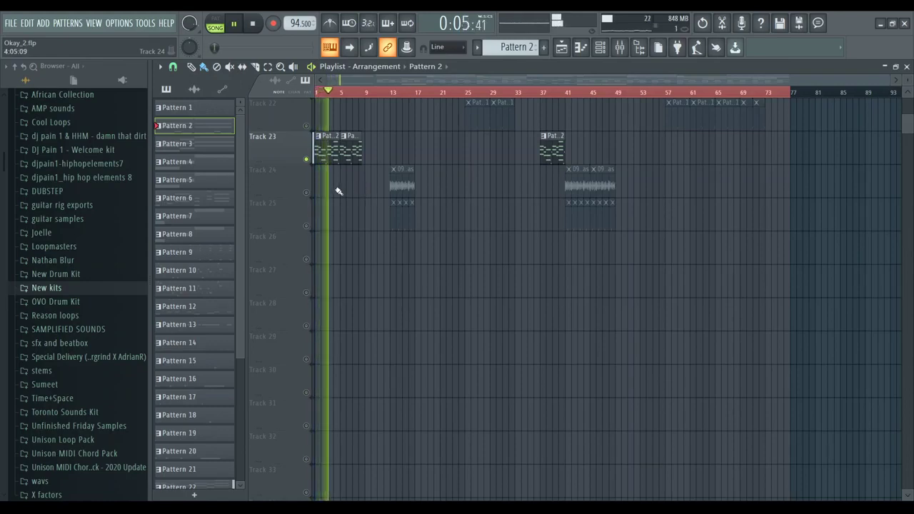
Step: Inspect the sound loaded in the EWQLSOGold #2 instrument while Track 23 plays
key(F6)
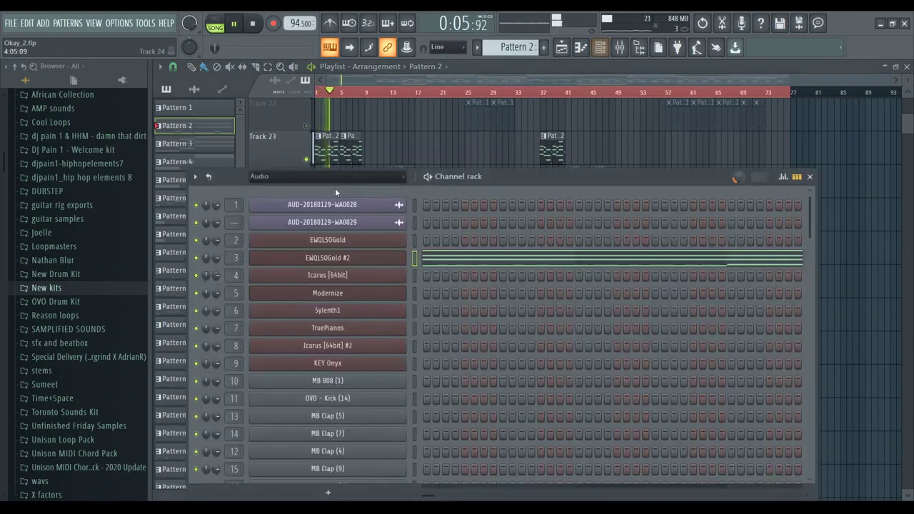
click(383, 261)
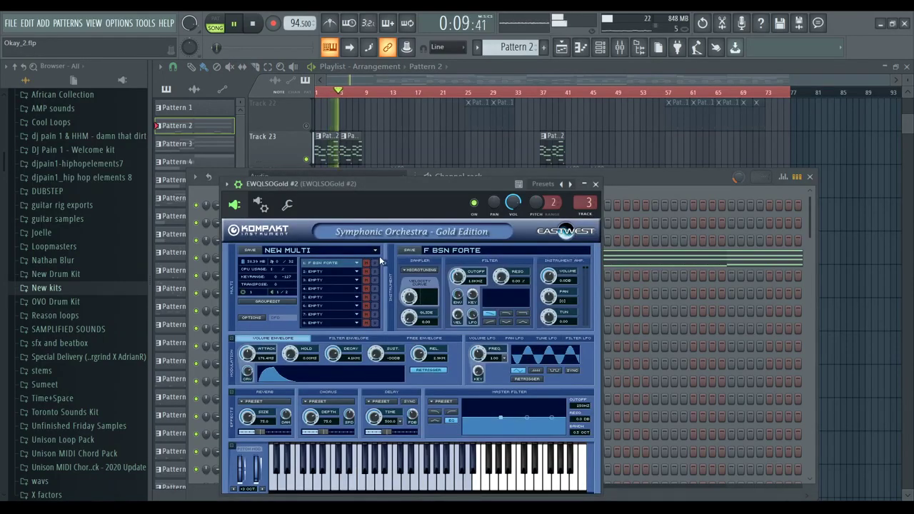
key(Escape)
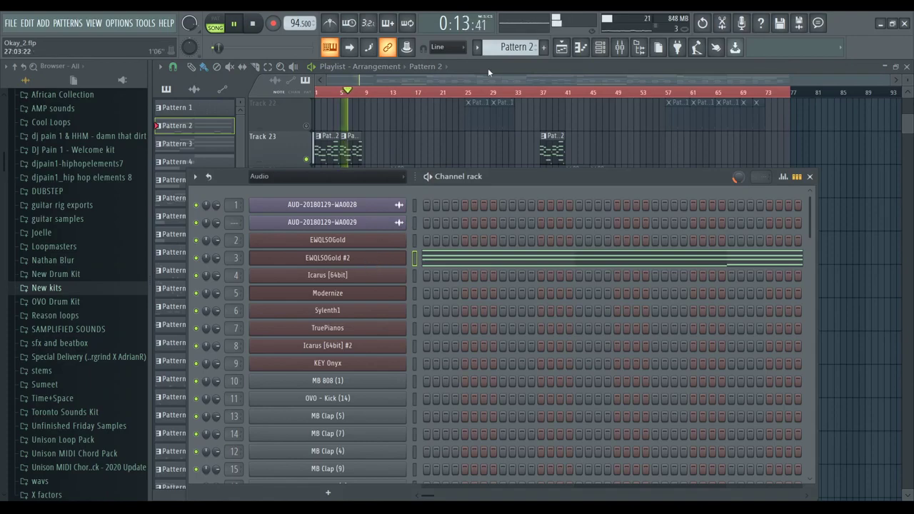
key(F6)
Step: Unmute Track 5 alongside Track 23 and stop playback
scroll(409, 169, up, 3)
scroll(409, 172, up, 12)
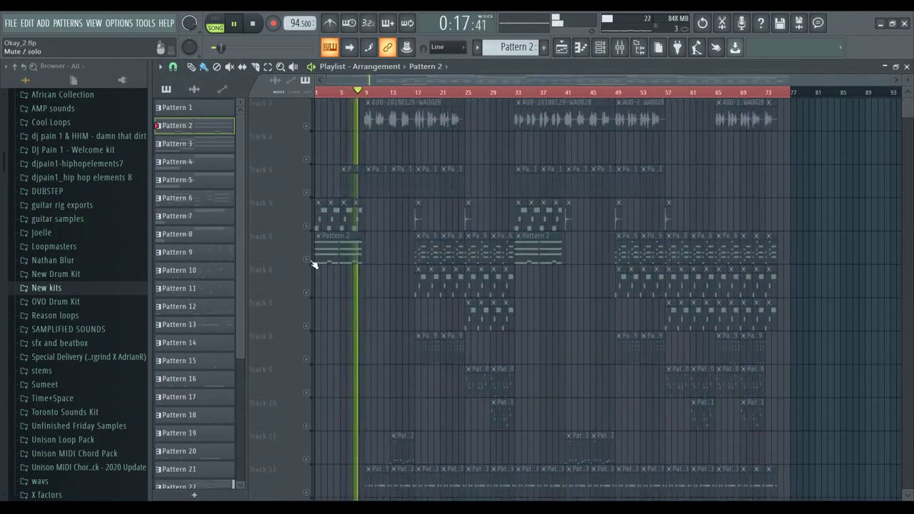
click(312, 260)
scroll(343, 259, down, 9)
scroll(364, 260, down, 5)
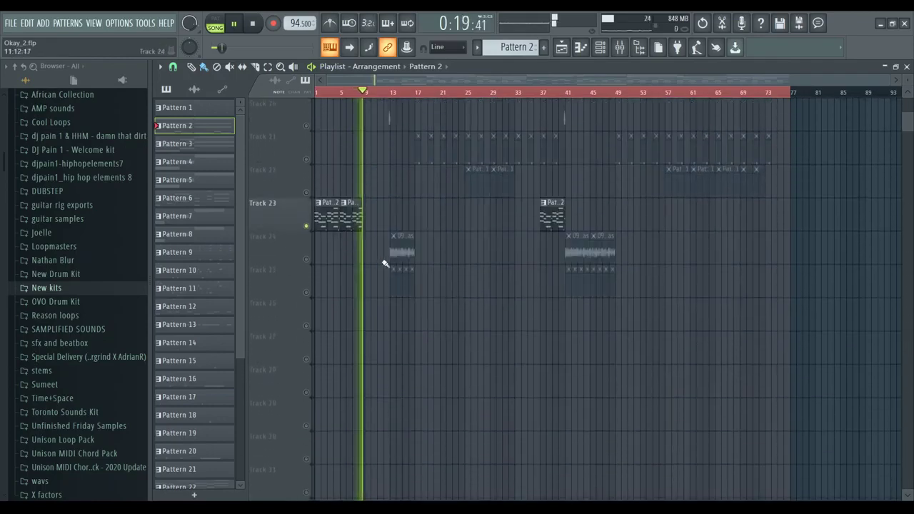
key(space)
Step: Reopen the EWQLSOGold #2 instrument to check its sound, and return to the Pattern 2 clips on Track 5
key(F6)
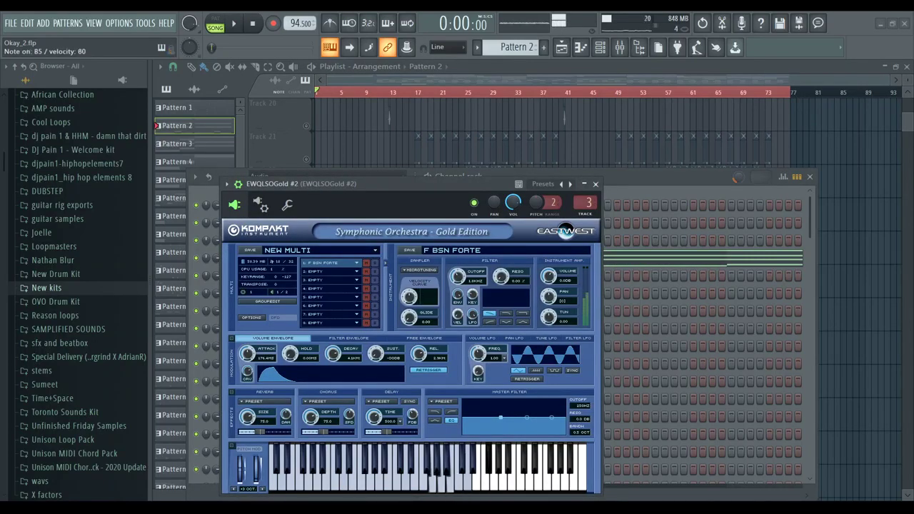
key(F6)
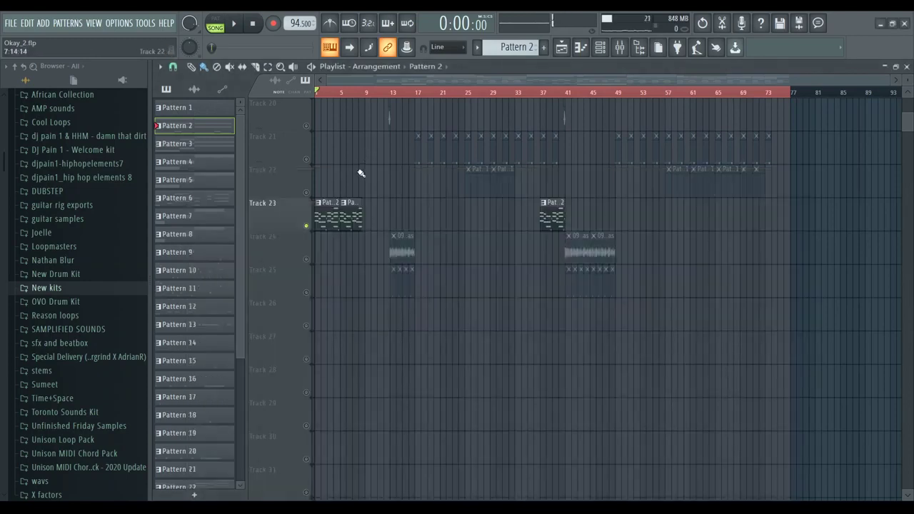
scroll(354, 227, up, 4)
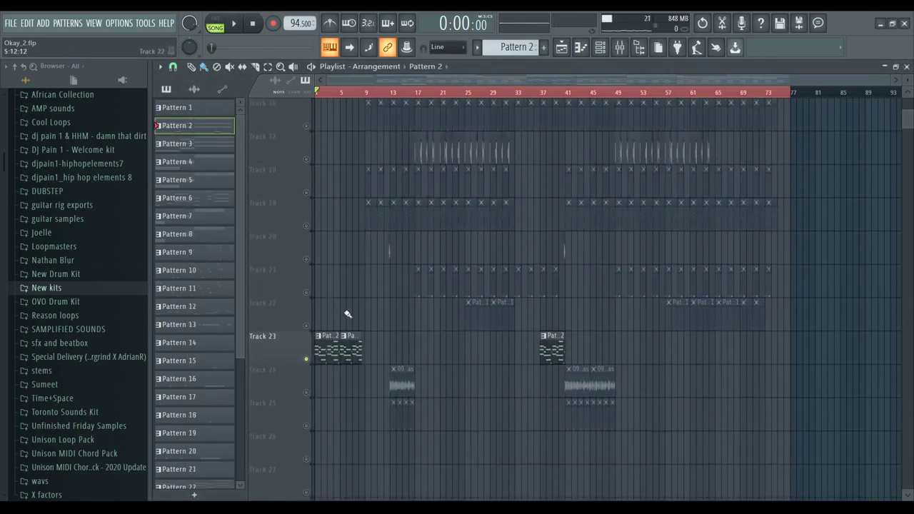
scroll(334, 143, up, 15)
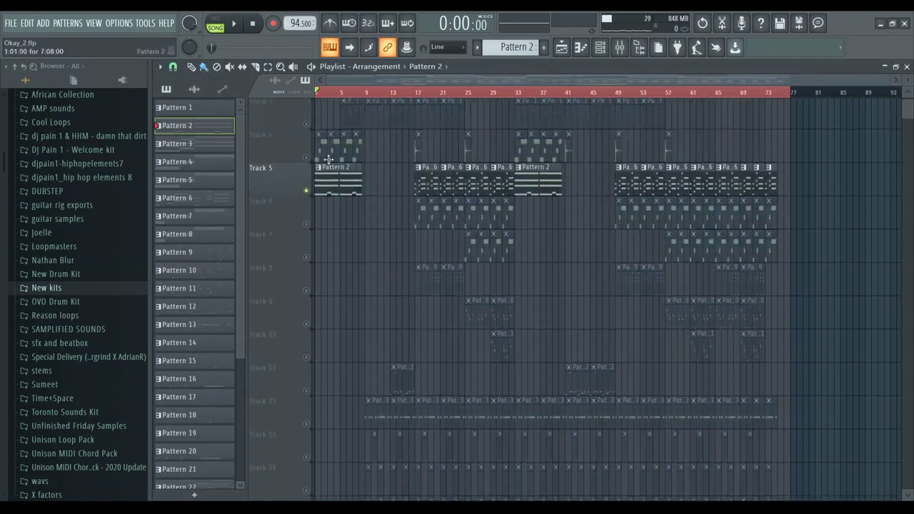
Step: Play Tracks 5 and 23 together from the song start and inspect the sound loaded in EWQLSOGold #4
key(space)
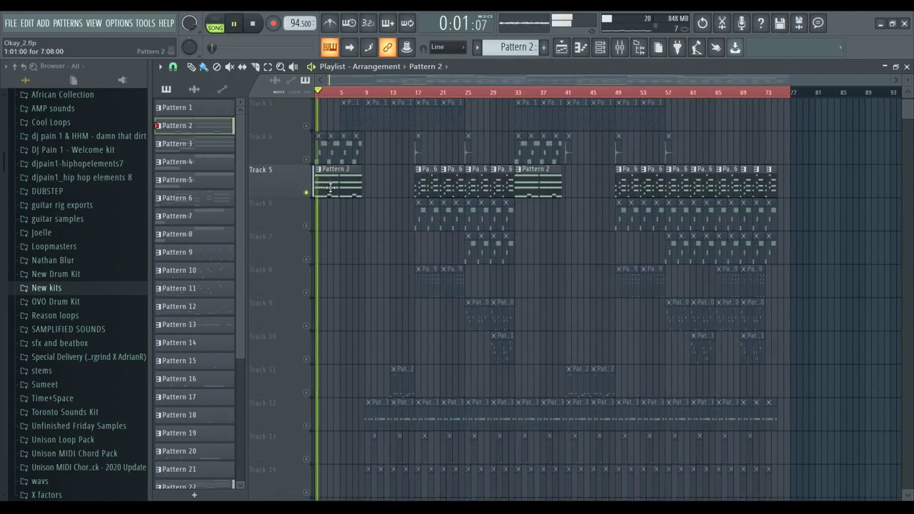
key(F6)
scroll(489, 256, down, 5)
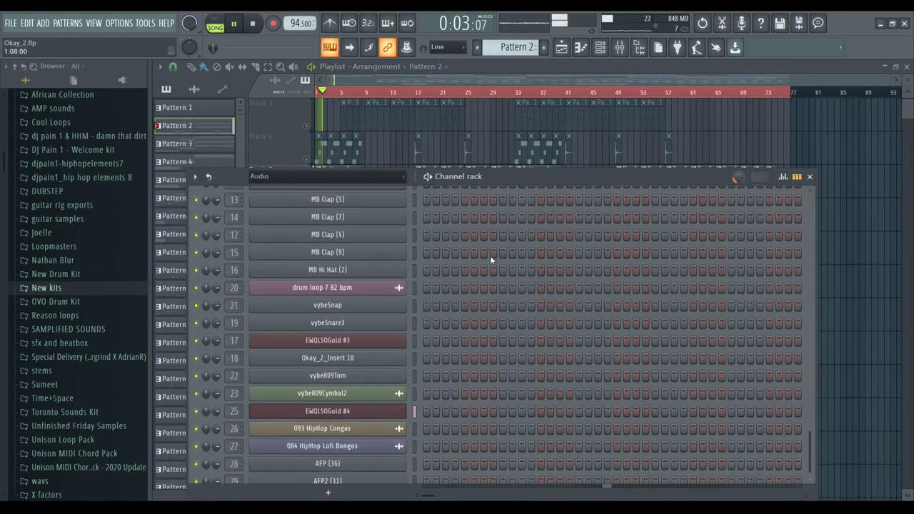
click(329, 392)
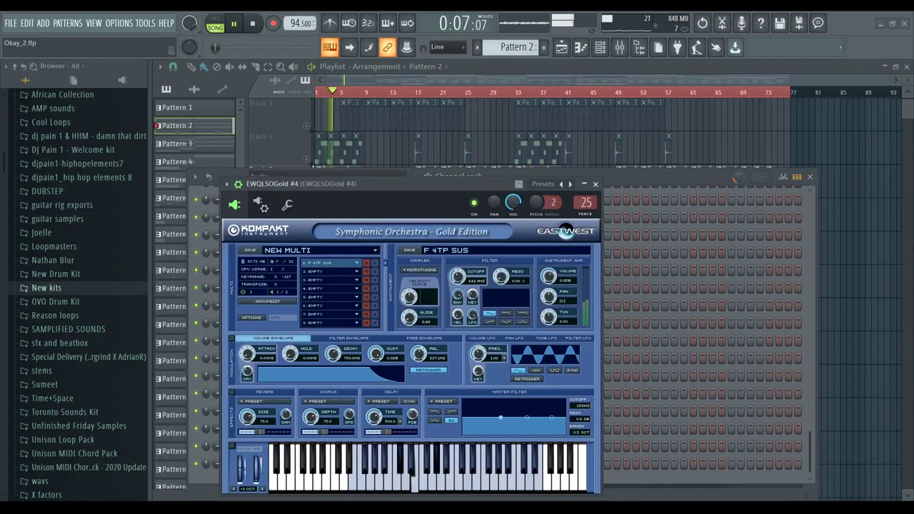
click(596, 184)
key(space)
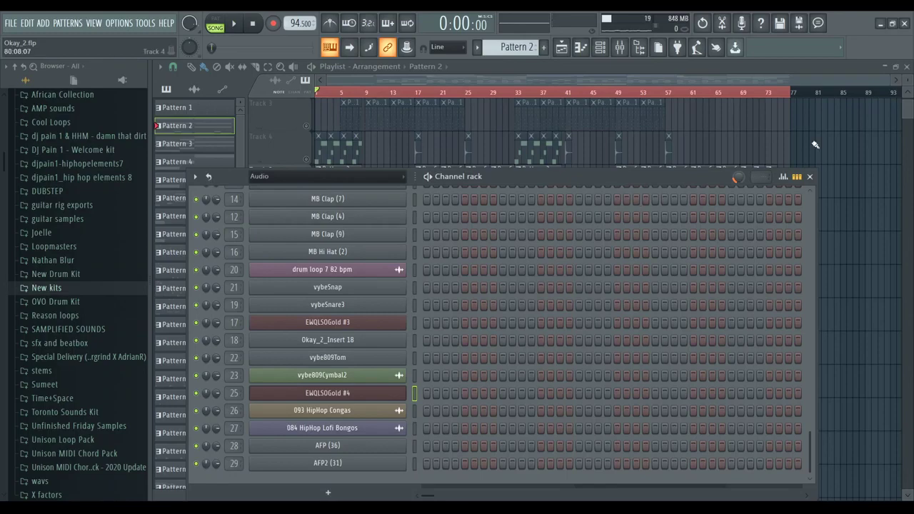
key(F6)
Step: Replay Tracks 5 and 23 from the start of the song while viewing the Track 23 clips
scroll(392, 225, down, 10)
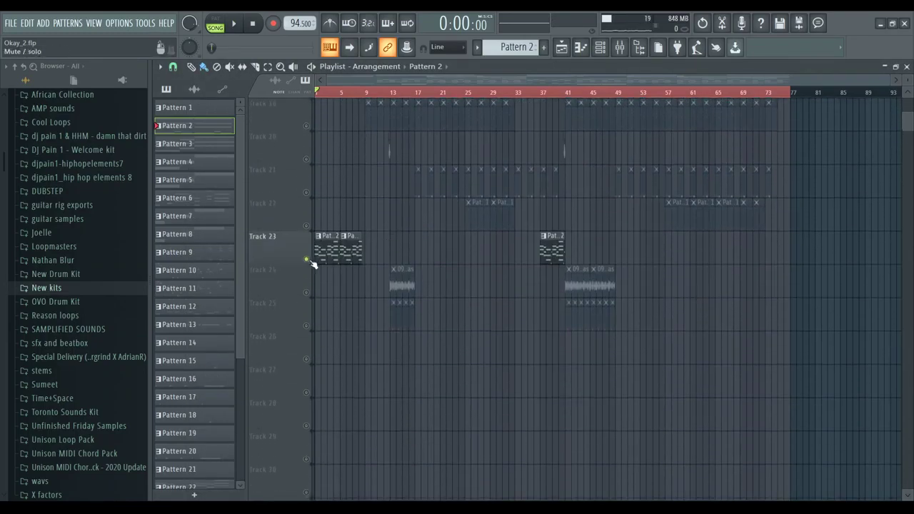
key(space)
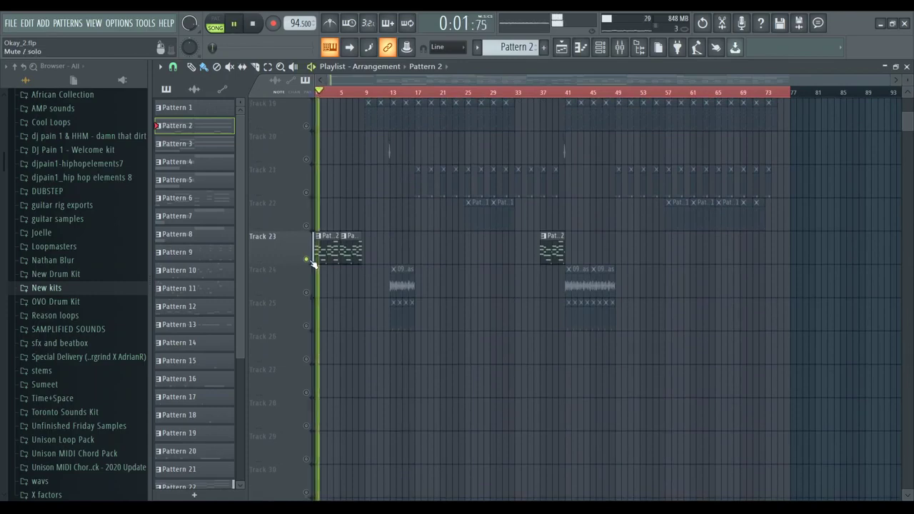
key(space)
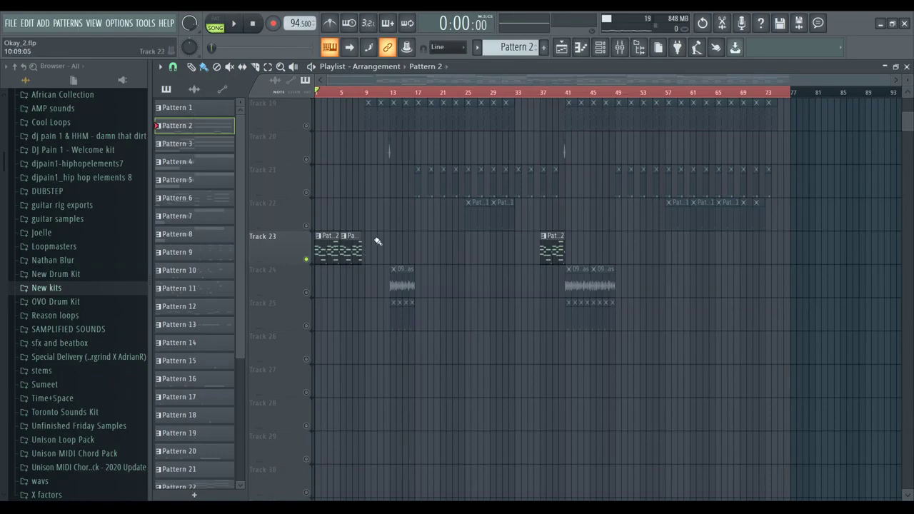
Step: Unmute the playlist tracks, move the playback position to bar 9 and solo Track 19
scroll(307, 389, up, 3)
right_click(307, 391)
scroll(363, 320, up, 6)
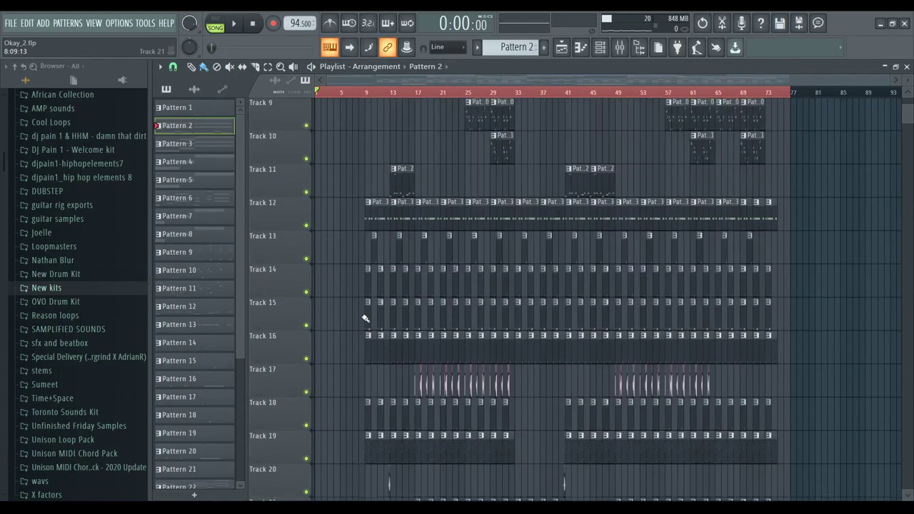
click(366, 93)
scroll(385, 268, down, 6)
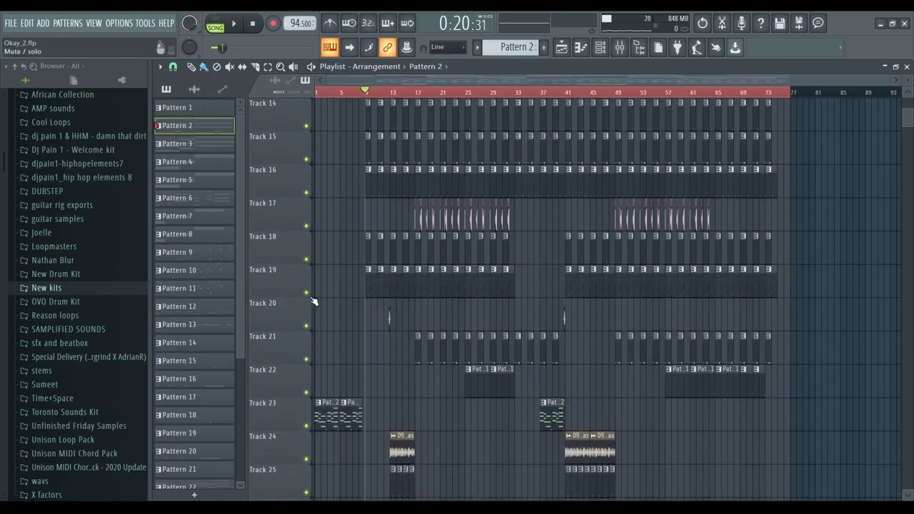
right_click(306, 292)
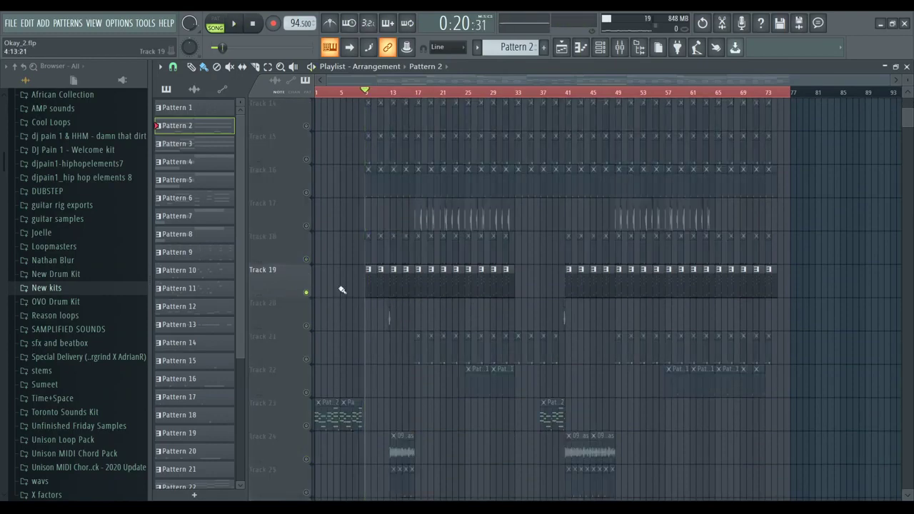
Step: Check the EWQLSOGold #4 instrument's loaded sound with Track 19 soloed
key(F6)
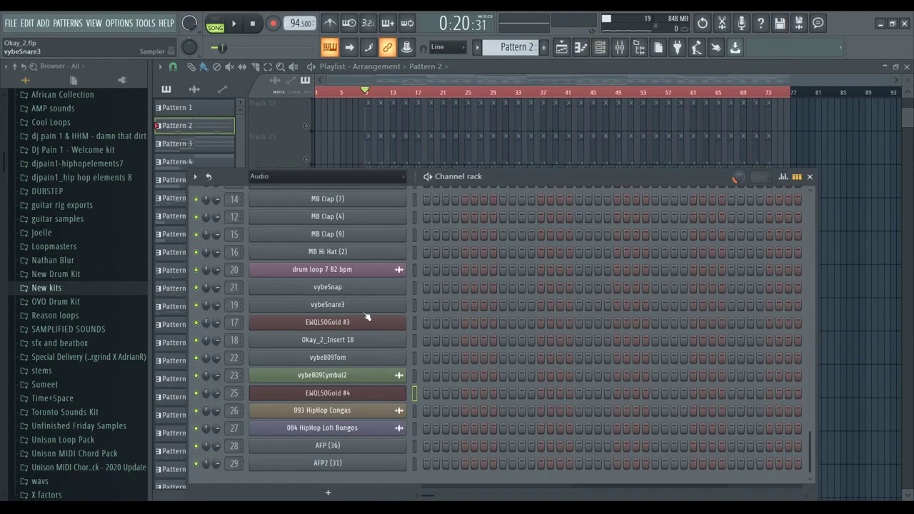
click(361, 394)
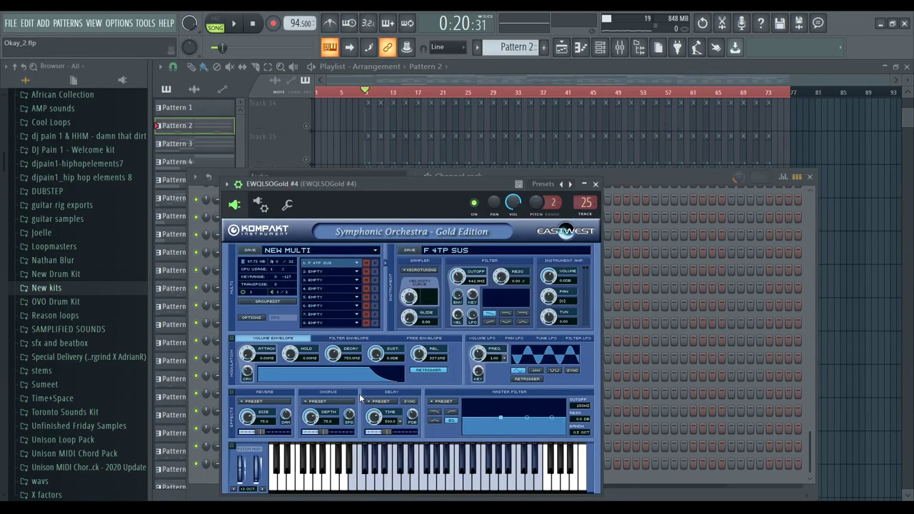
key(Escape)
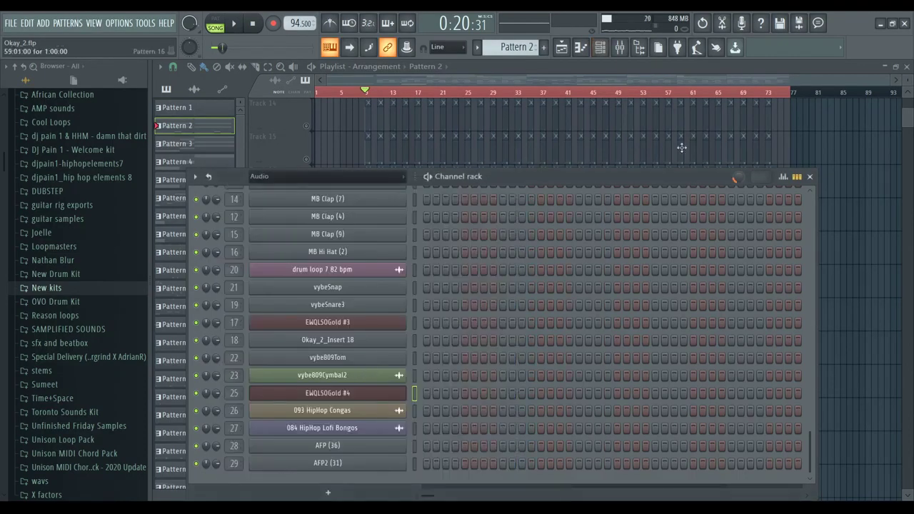
key(F6)
Step: Play the soloed Track 19 from bar 9
scroll(520, 267, down, 3)
key(space)
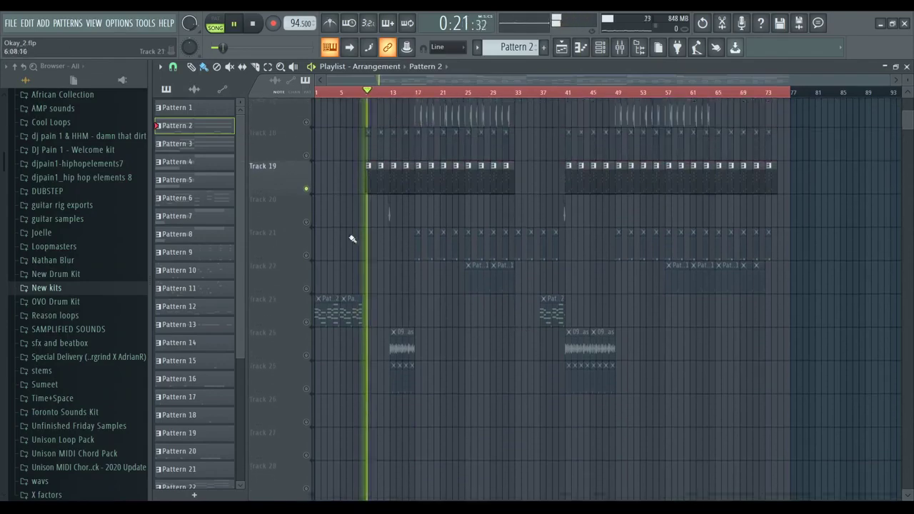
scroll(313, 233, up, 1)
Step: Inspect the sound in EWQLSOGold #3, browse its instrument list to French Horn without changing it, and stop playback
key(F6)
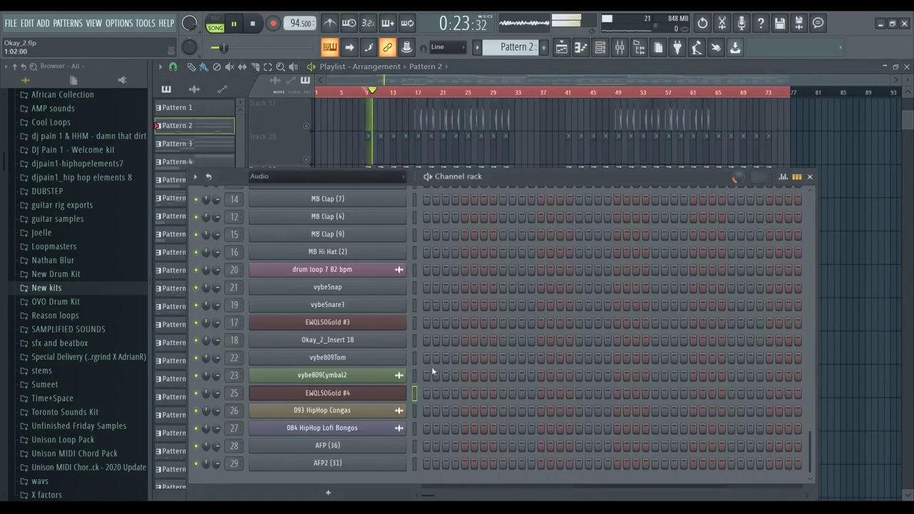
click(327, 322)
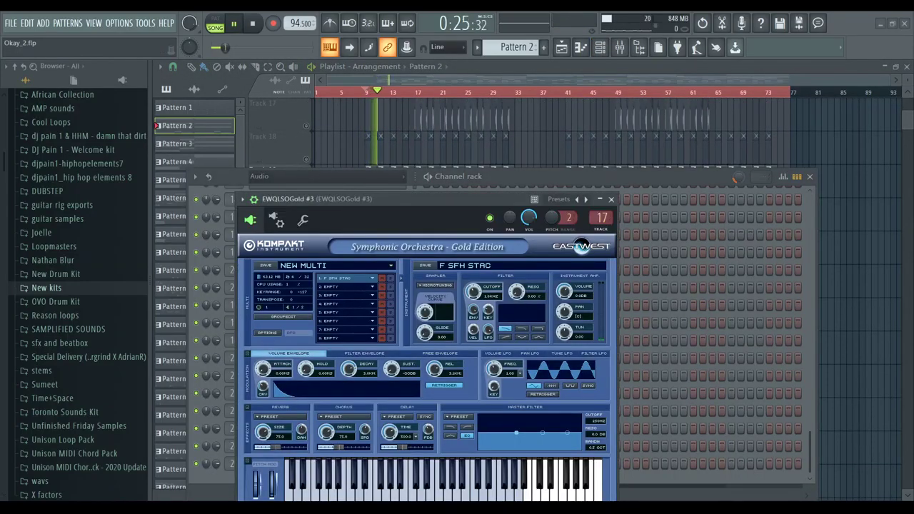
click(371, 278)
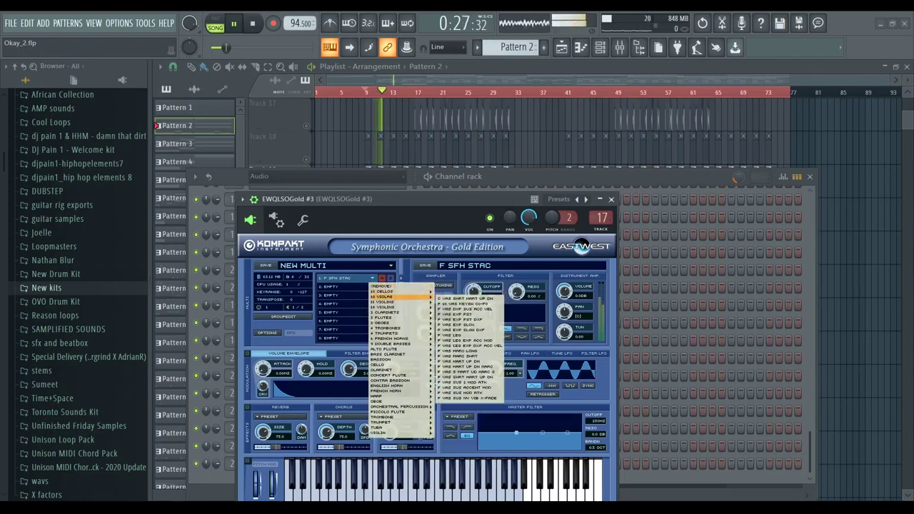
mouse_move(403, 390)
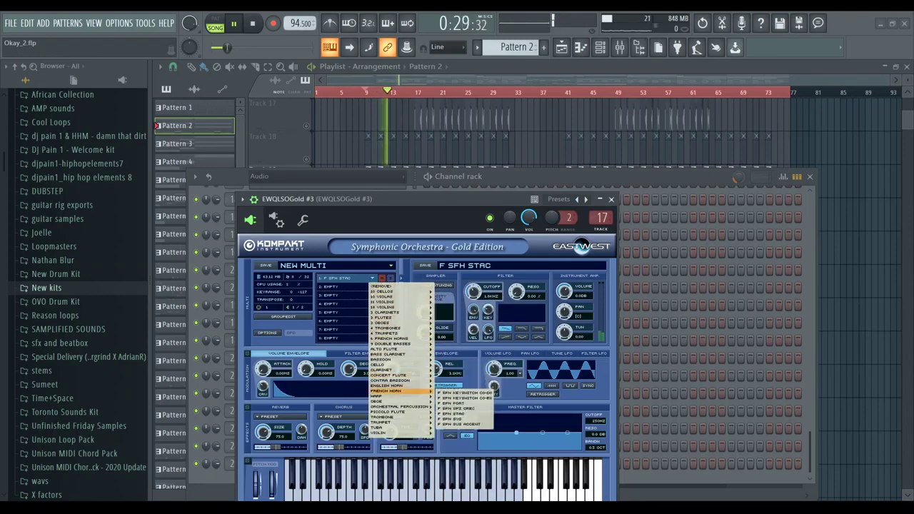
key(Escape)
key(space)
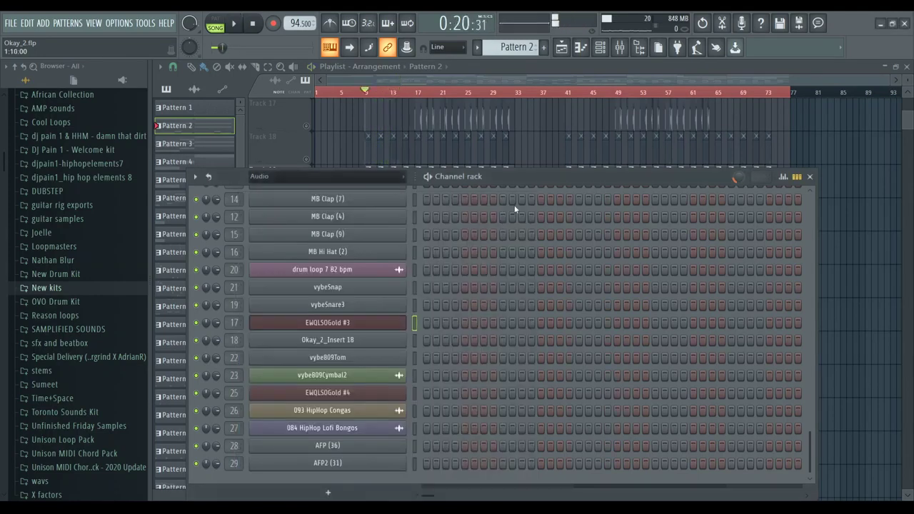
key(F6)
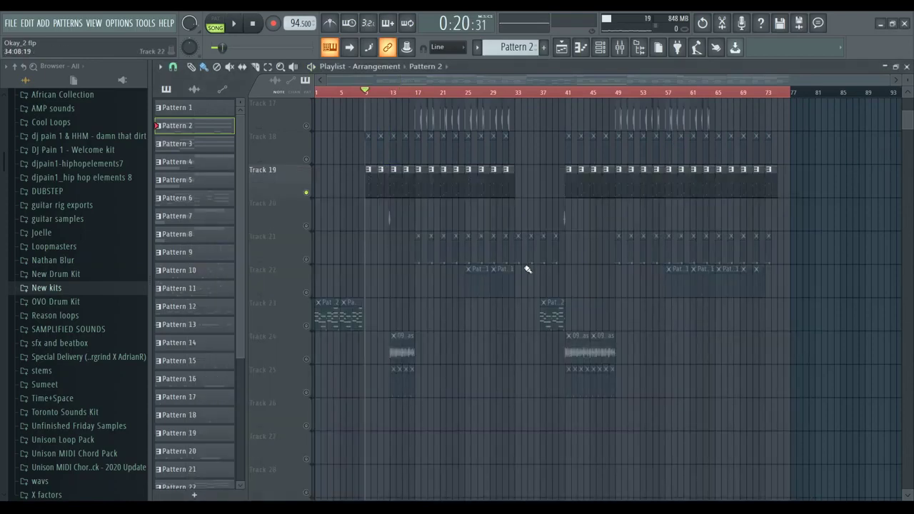
Step: Check the Pattern 19 notes in the piano roll, return to the playlist and play the soloed Track 19
double_click(372, 186)
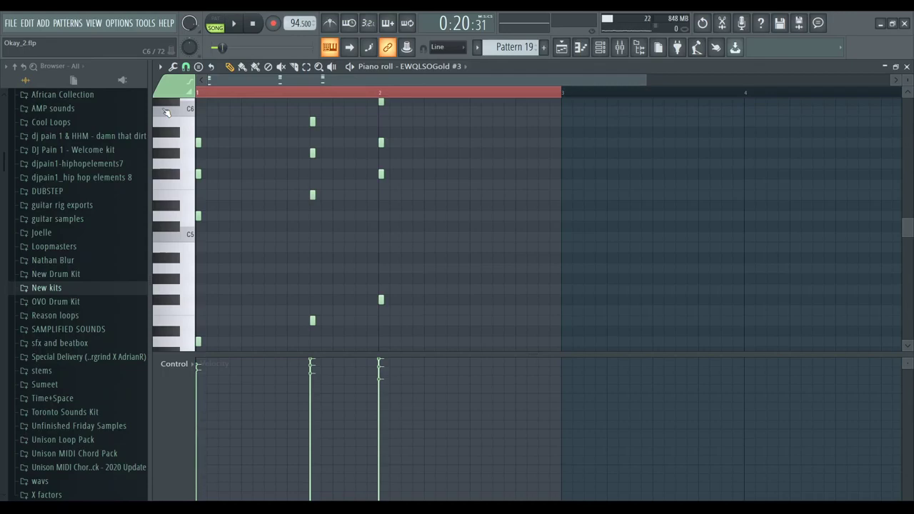
key(F5)
key(space)
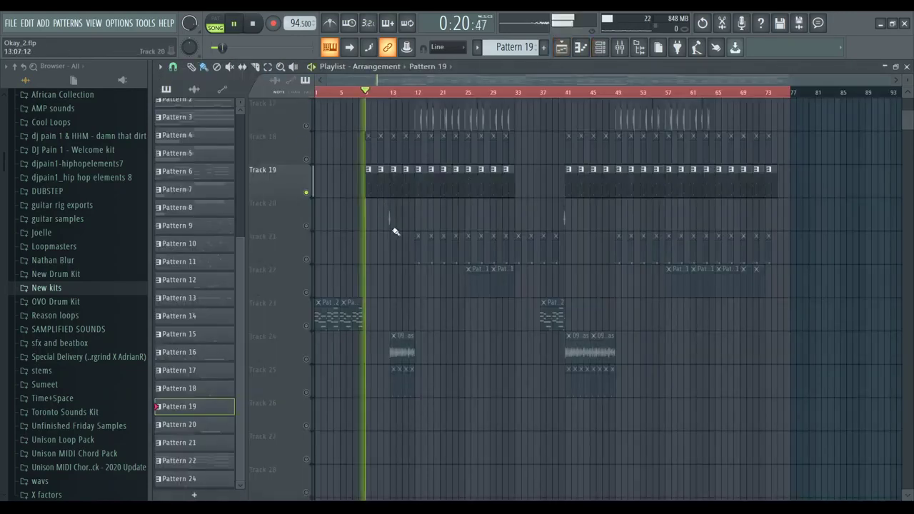
scroll(325, 185, up, 3)
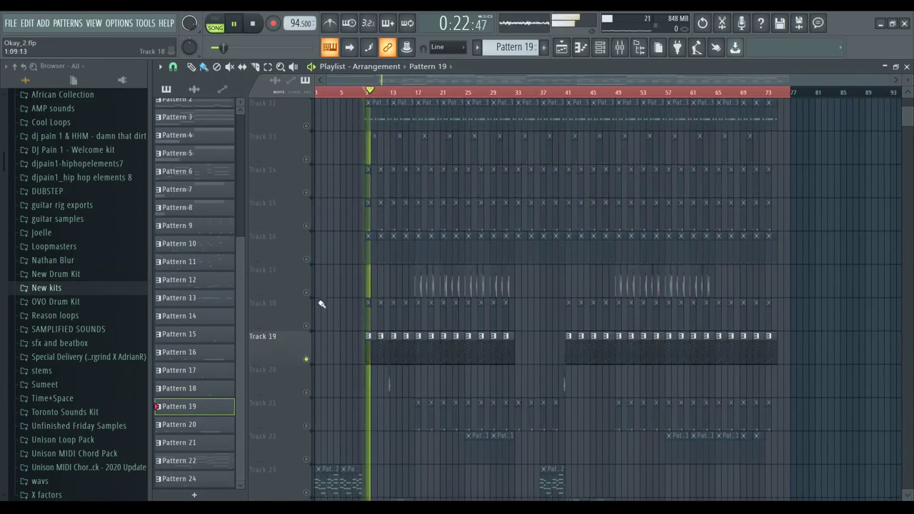
key(space)
Step: Unsolo Track 19, solo Track 12 with Tracks 13 to 16 unmuted beside it, and briefly play them from bar 9
right_click(307, 360)
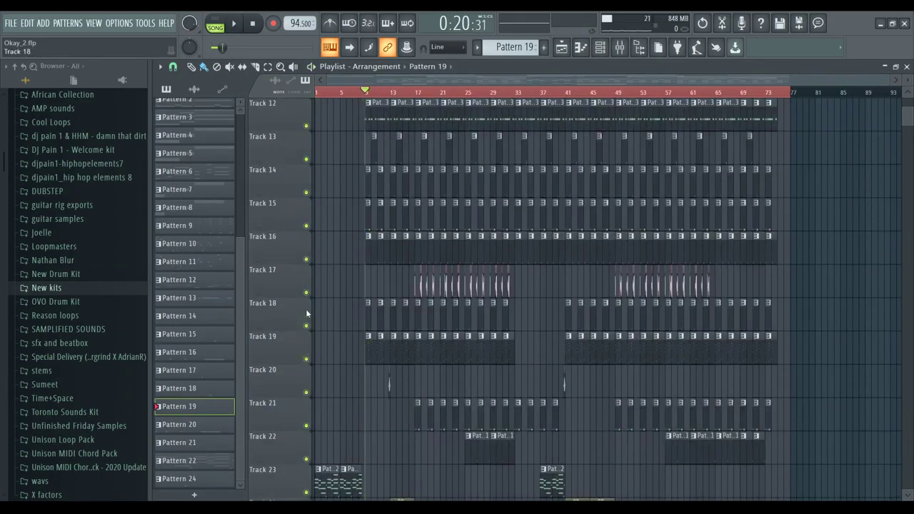
scroll(306, 314, up, 4)
right_click(307, 260)
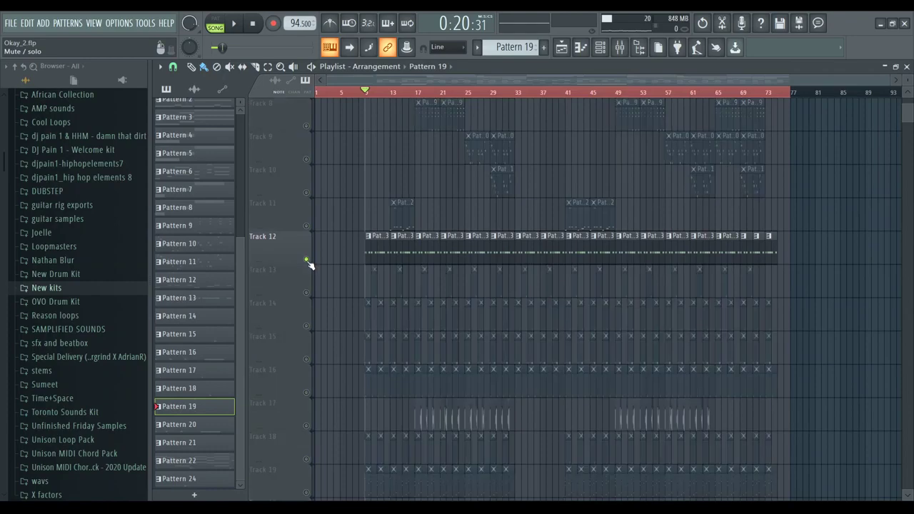
click(307, 293)
click(307, 326)
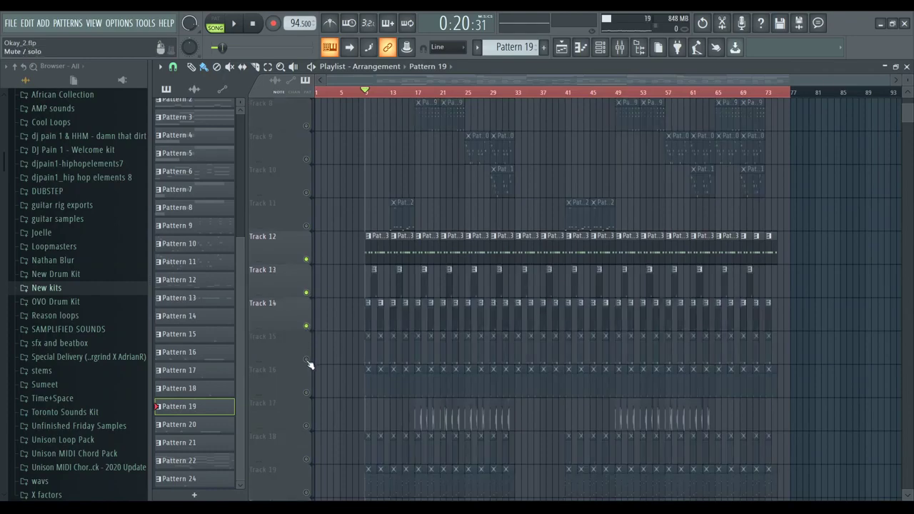
click(306, 359)
click(307, 393)
key(space)
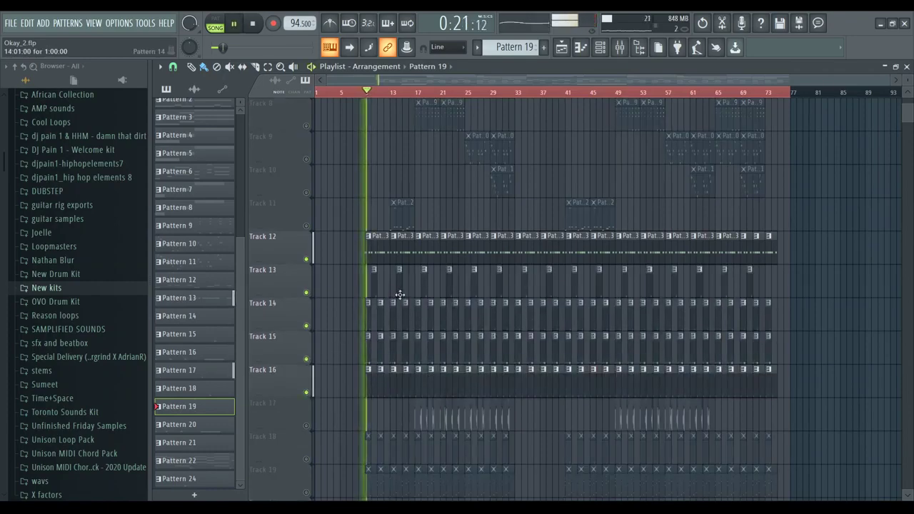
key(space)
Step: Mute Tracks 13 to 16 and play Track 12 on its own from bar 9
click(307, 393)
click(306, 359)
click(306, 326)
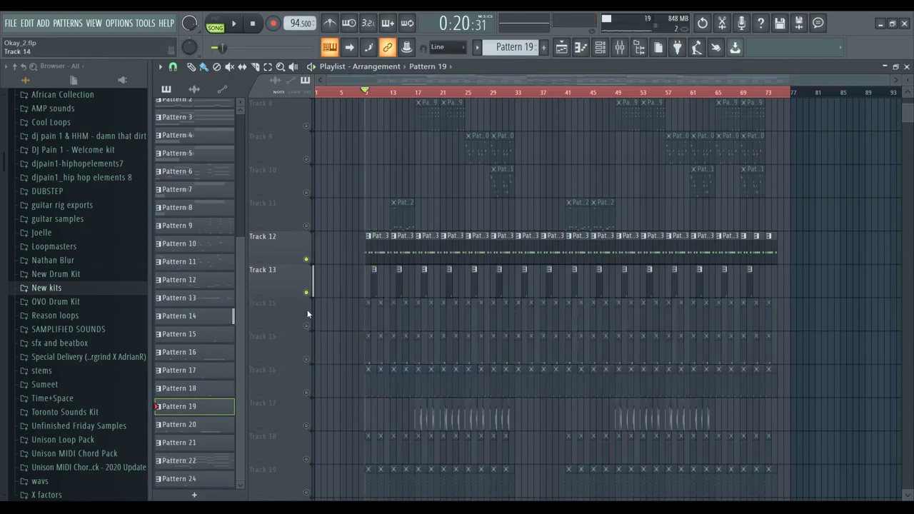
click(306, 292)
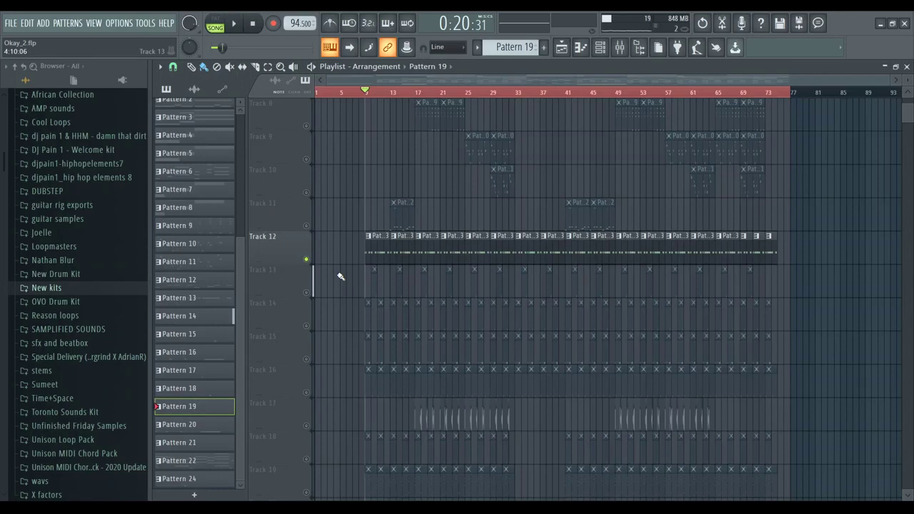
key(space)
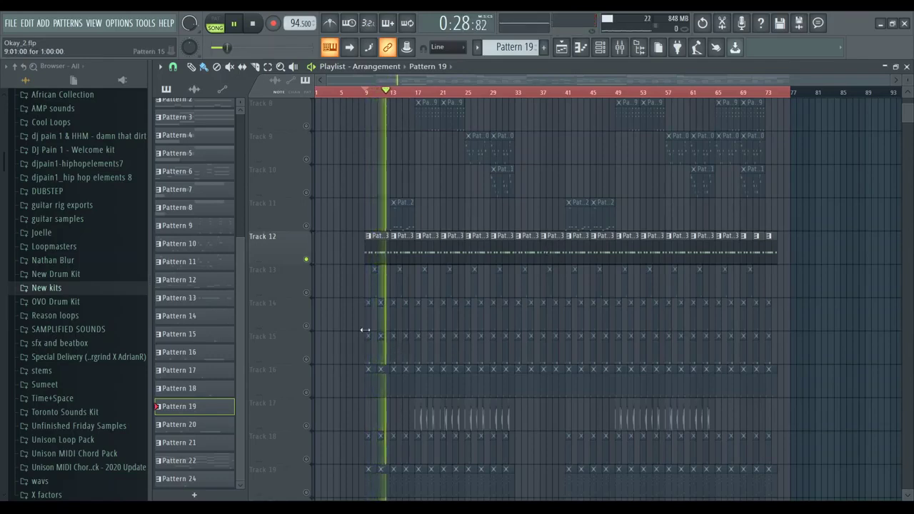
Step: Unmute Track 13 and Track 14 one after the other, playing each layered over Track 12
click(307, 293)
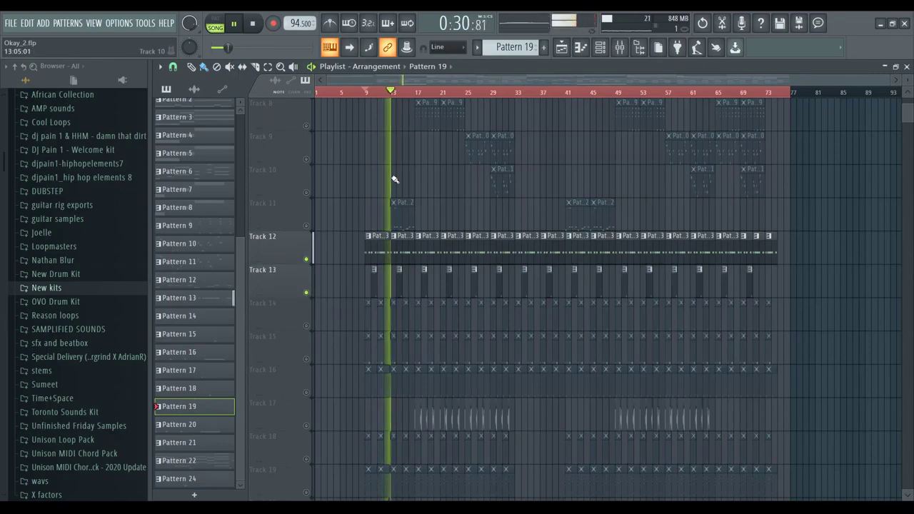
click(372, 92)
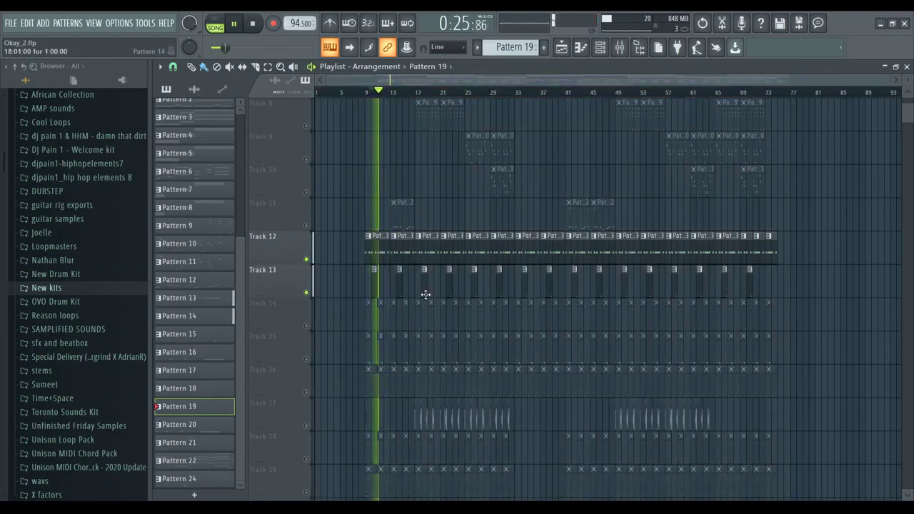
key(space)
click(306, 326)
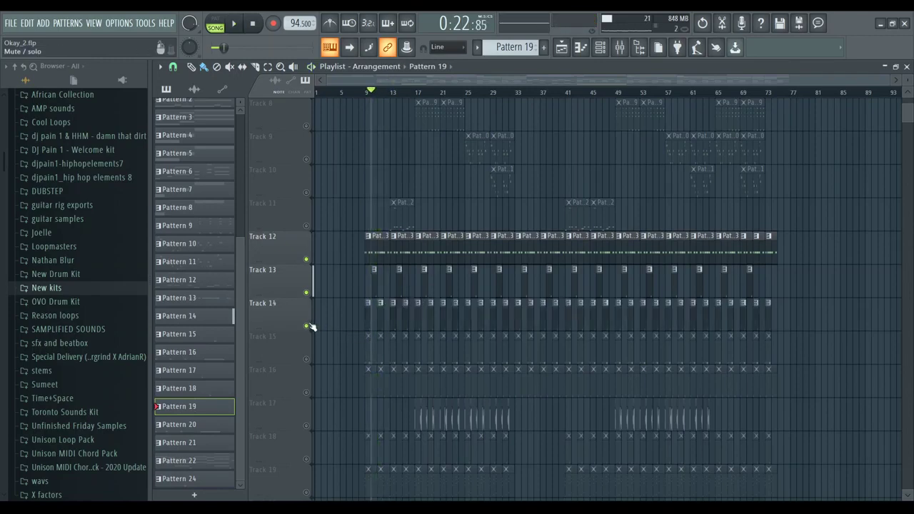
key(space)
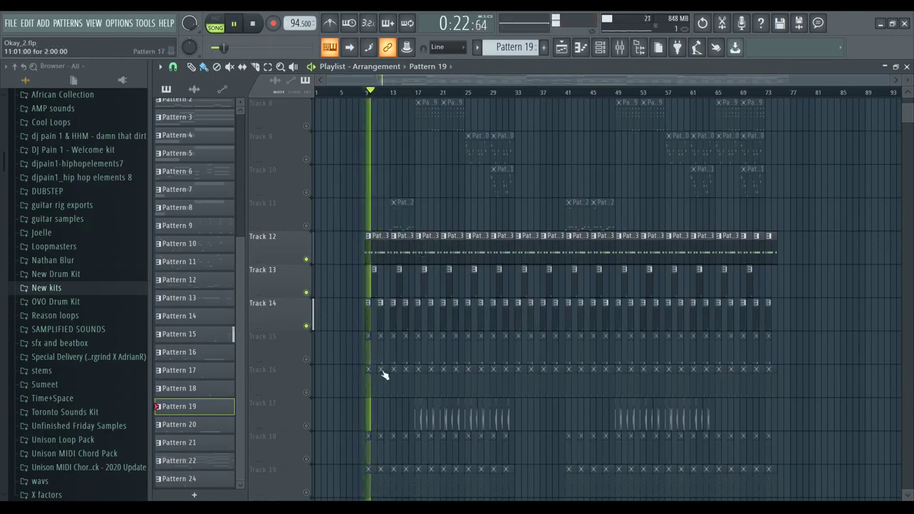
Step: Unmute Track 15 and play Tracks 12 to 15 together from bar 9
scroll(326, 306, down, 2)
click(306, 295)
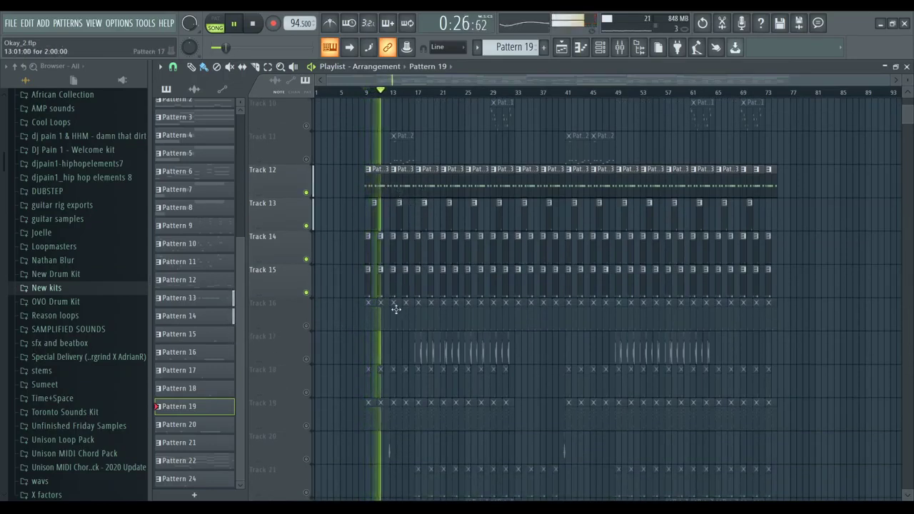
key(space)
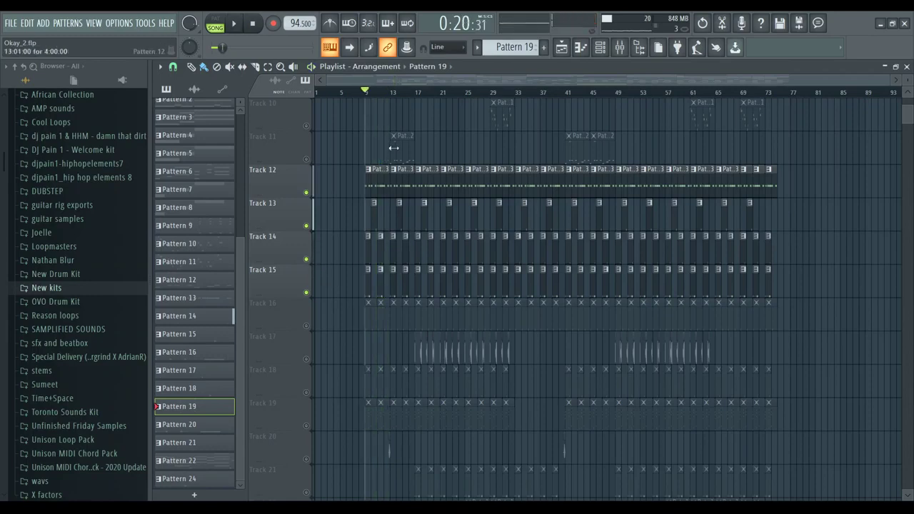
key(space)
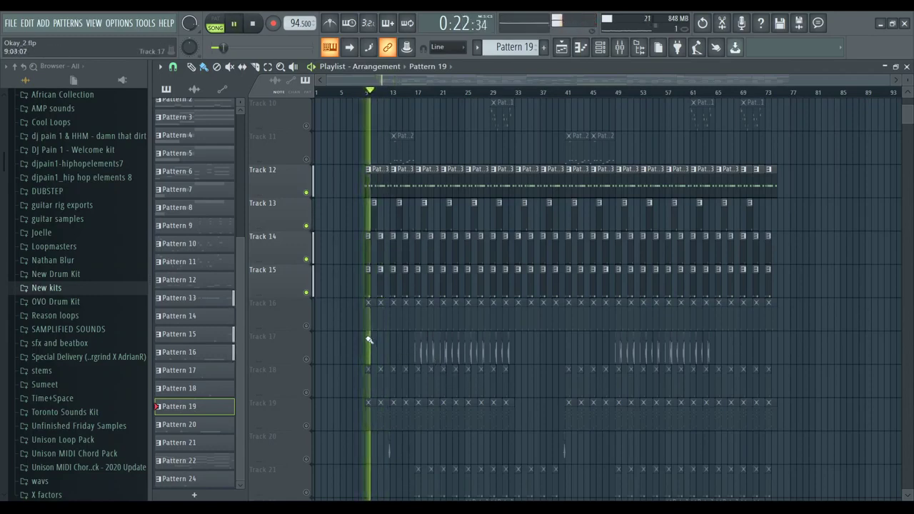
key(space)
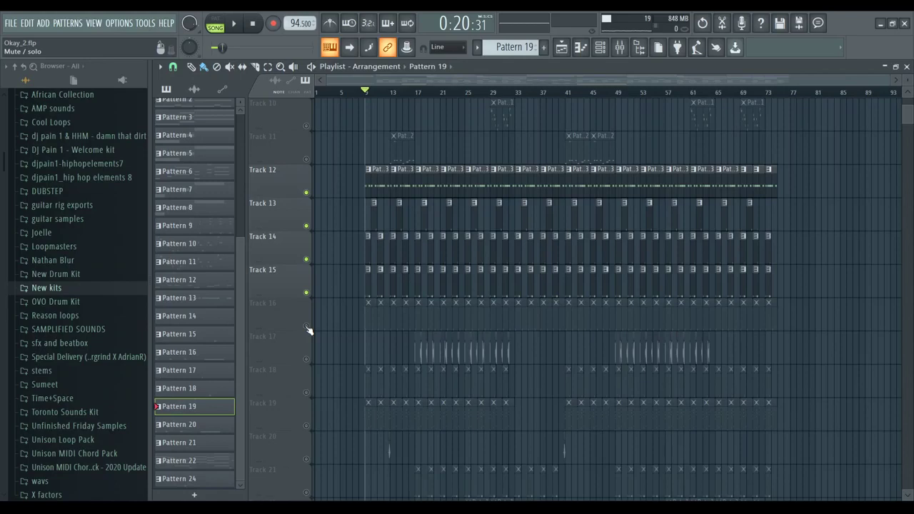
Step: Add Track 16 to the layered drums and play Tracks 12 to 16 together
click(307, 327)
key(space)
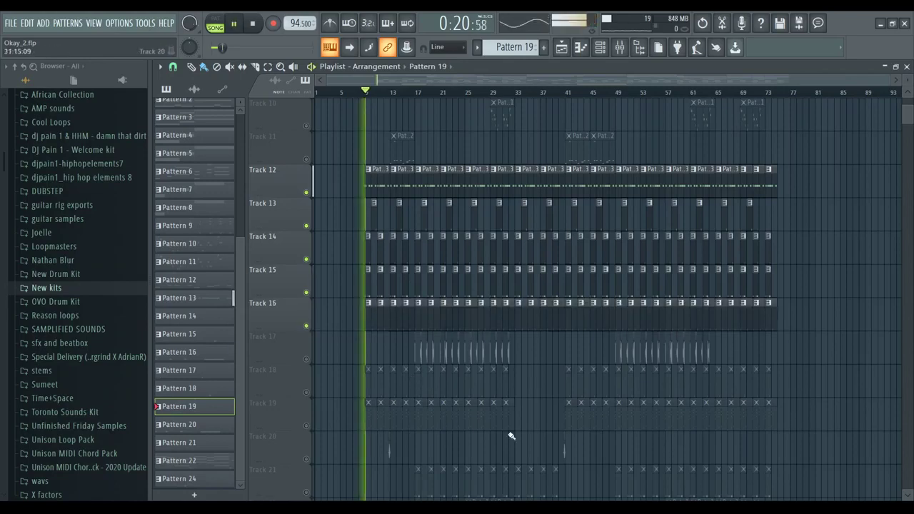
scroll(381, 401, down, 2)
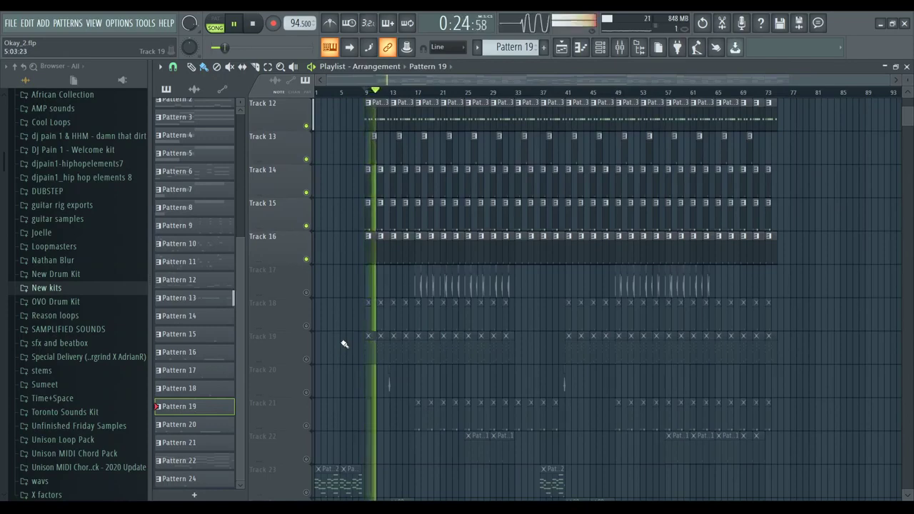
key(space)
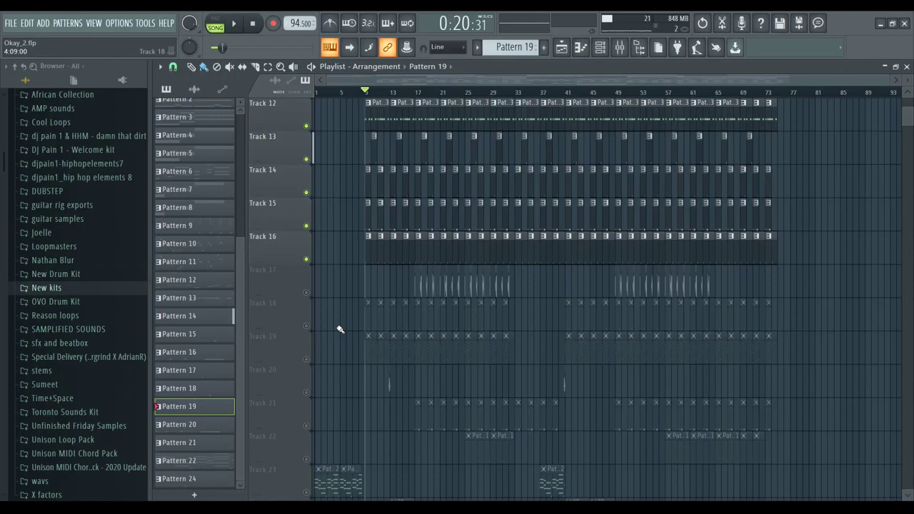
Step: Check the mixer inserts from MB 808 (1) to MB Hi Hat (2) for effects, playing the drums briefly, and return to the playlist
key(F9)
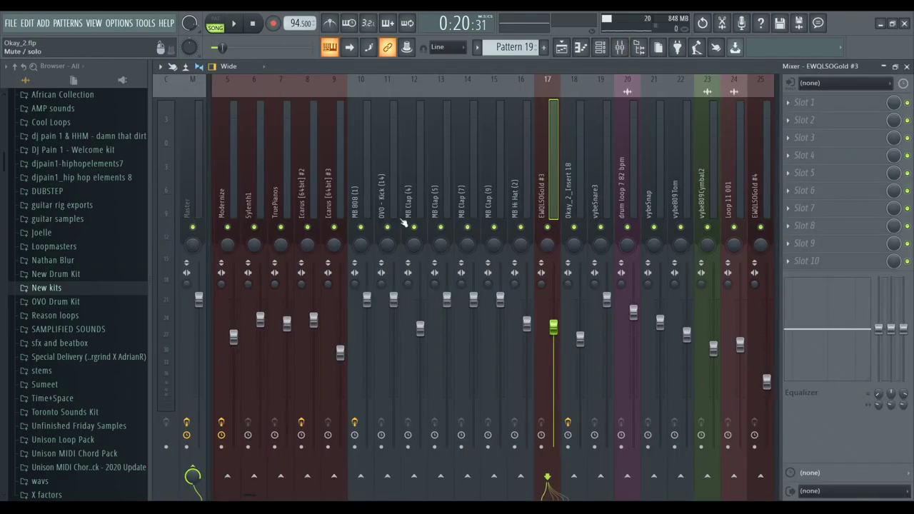
click(352, 184)
drag(352, 184, 513, 183)
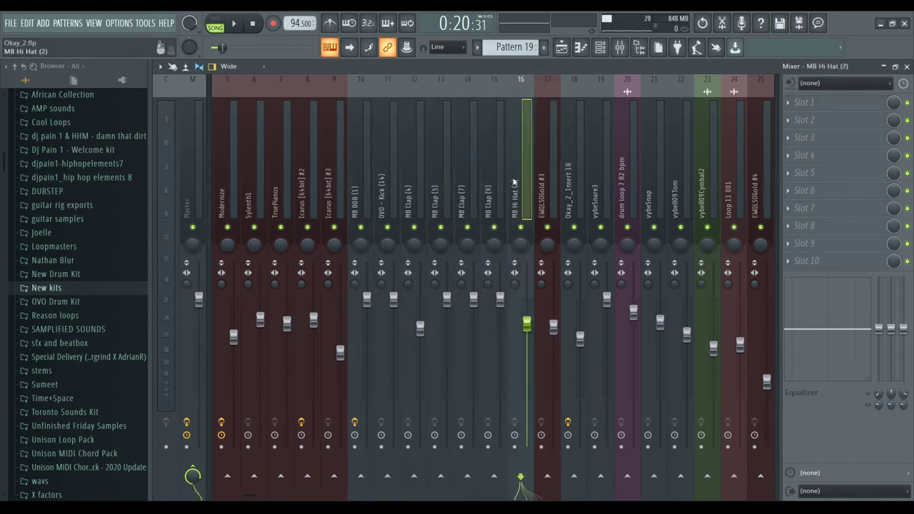
key(space)
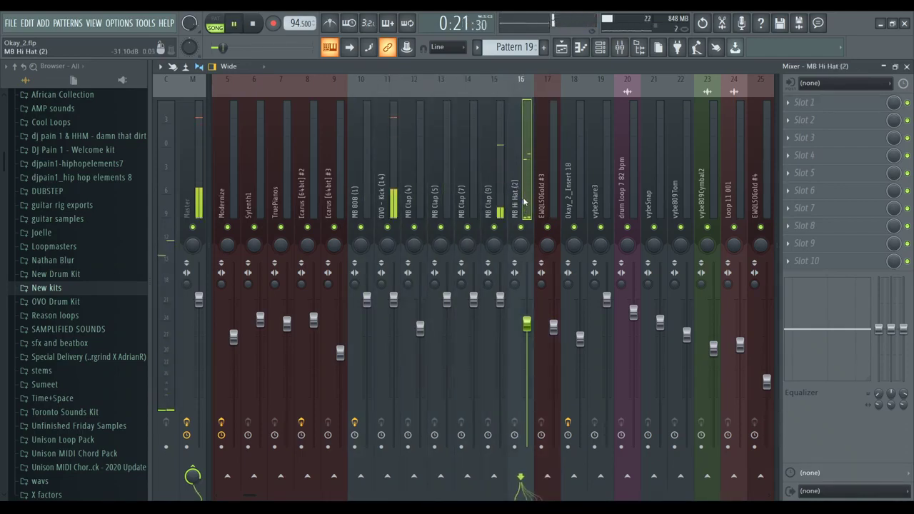
key(space)
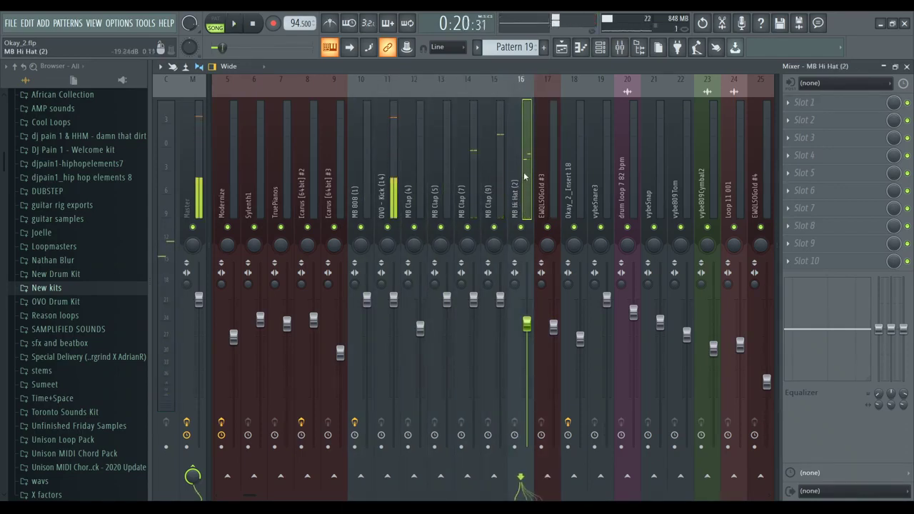
drag(524, 205, 369, 167)
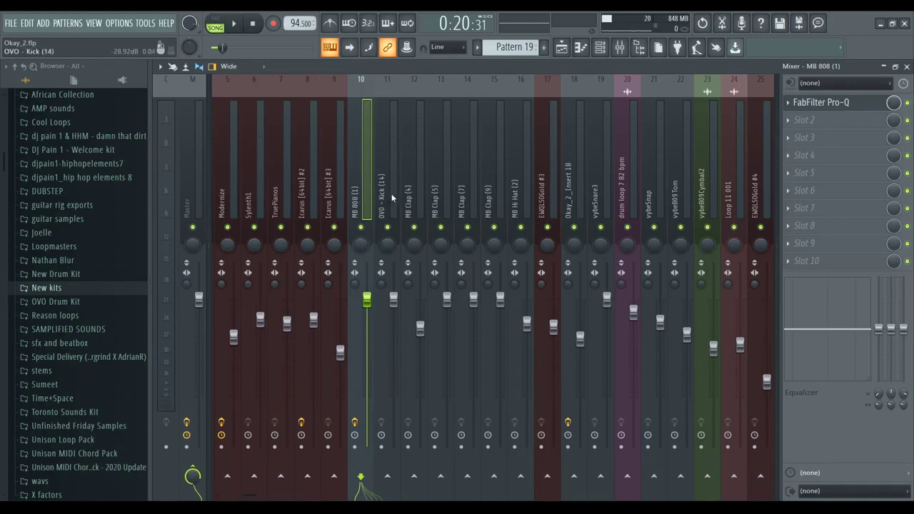
key(F7)
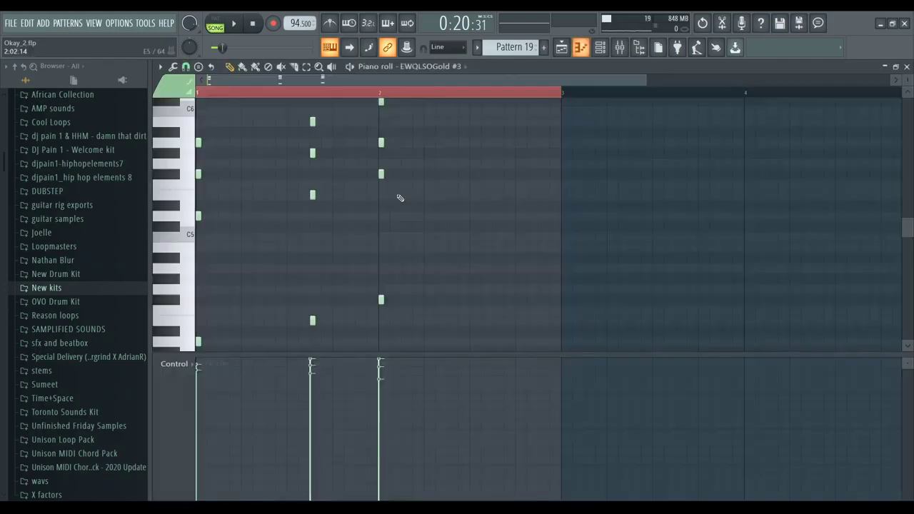
key(F6)
key(F5)
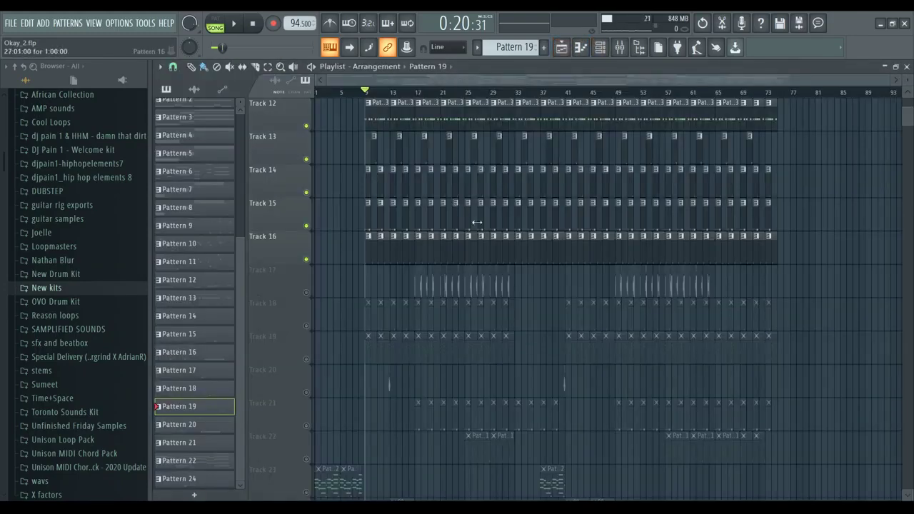
Step: Unmute Tracks 18 and 19 and play them with the drum tracks from bar 9
scroll(477, 223, down, 1)
key(space)
key(space)
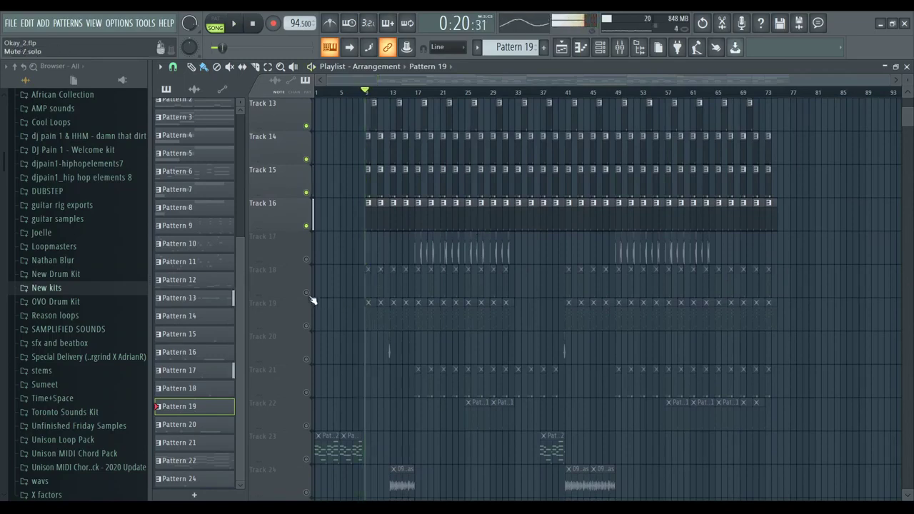
click(306, 292)
click(307, 326)
key(space)
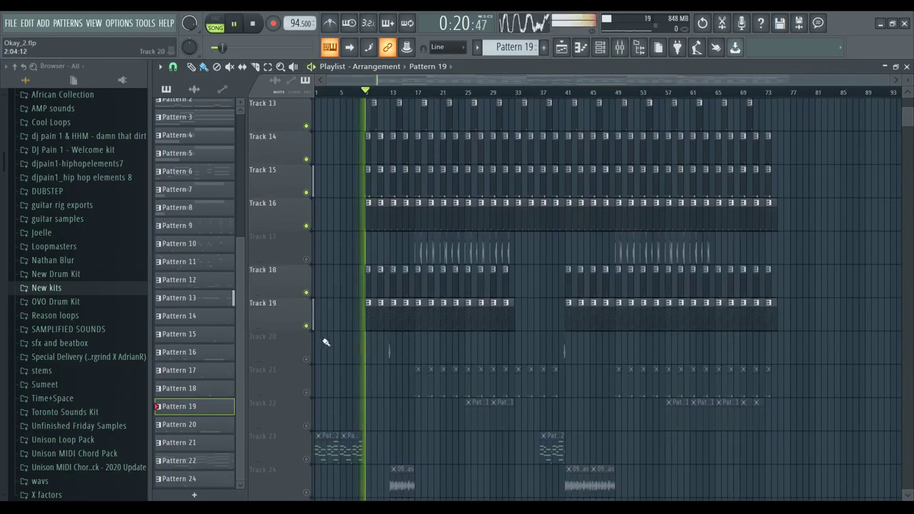
Step: Mute Track 19, replay the layered drums and check Track 18's vybeSnare3 notes in the piano roll during playback
key(space)
click(307, 326)
key(space)
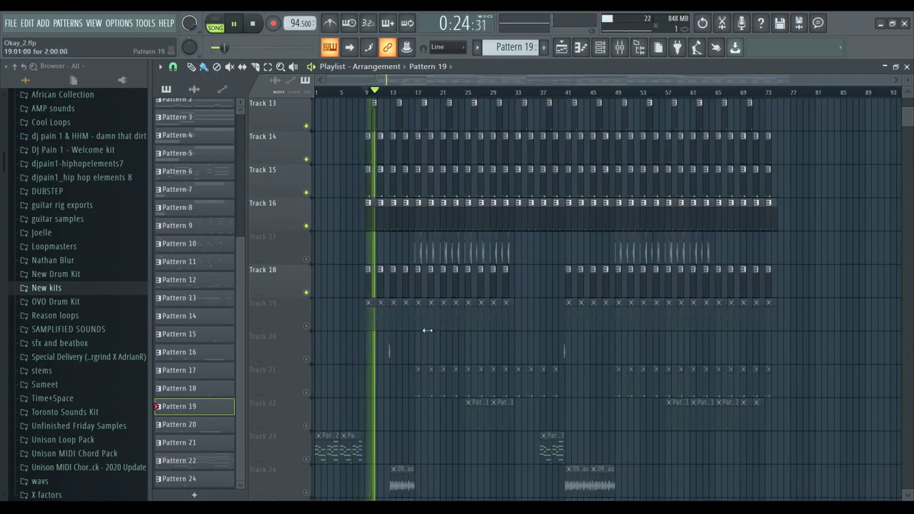
double_click(380, 289)
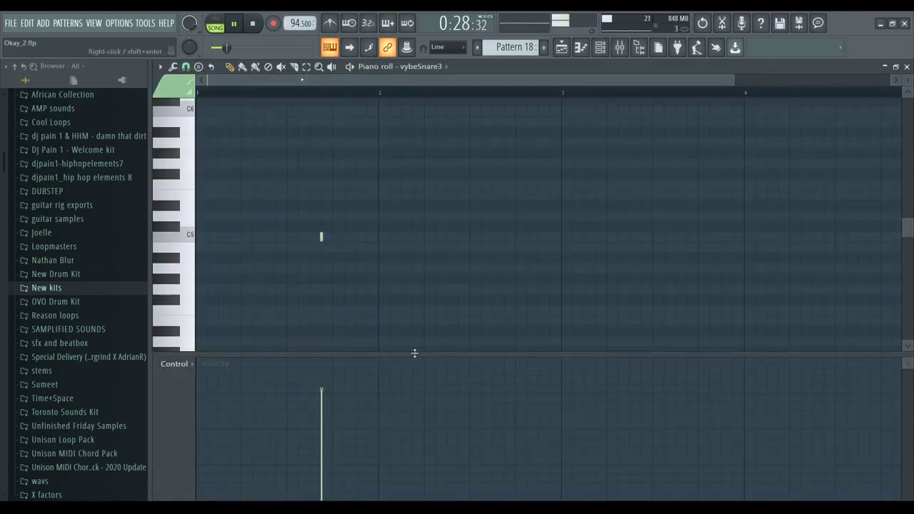
key(F6)
key(F5)
key(space)
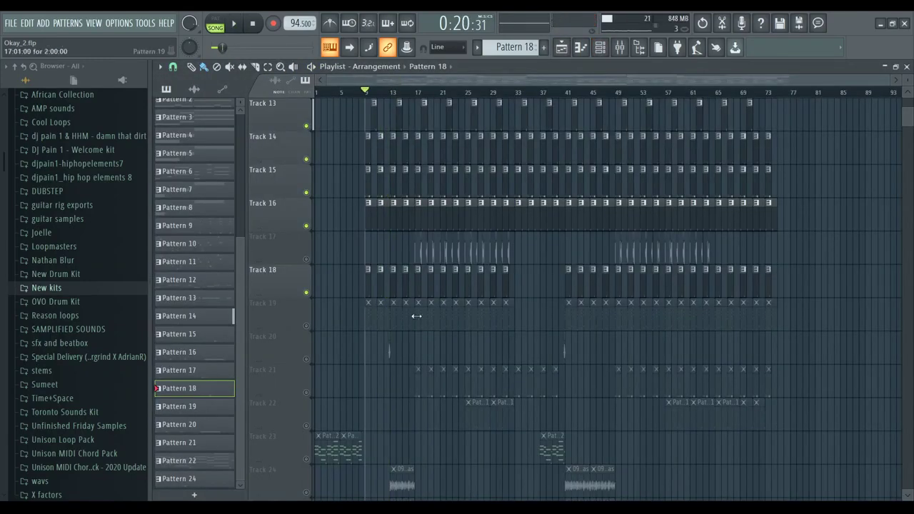
scroll(357, 268, up, 4)
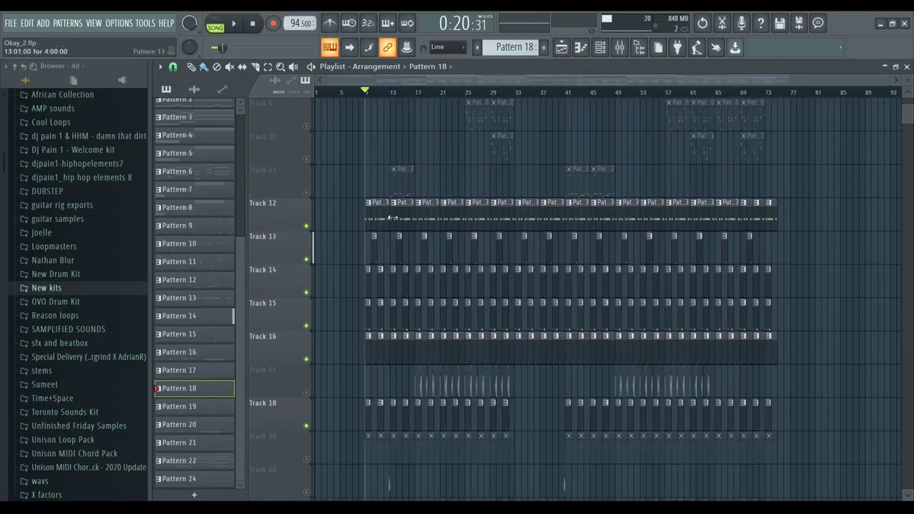
scroll(393, 228, up, 2)
scroll(377, 281, down, 5)
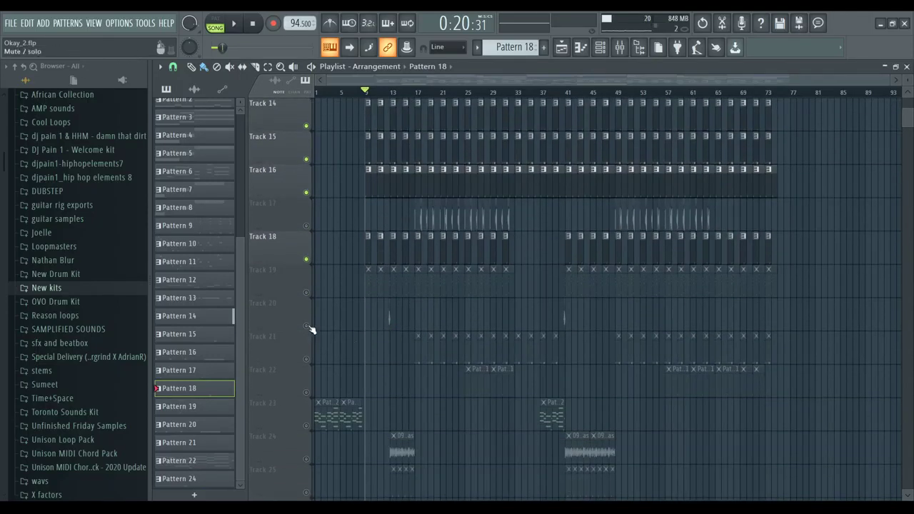
Step: Unmute Track 20, play it with the layered drums from about bar 11, stop and turn all tracks back on
click(376, 91)
key(space)
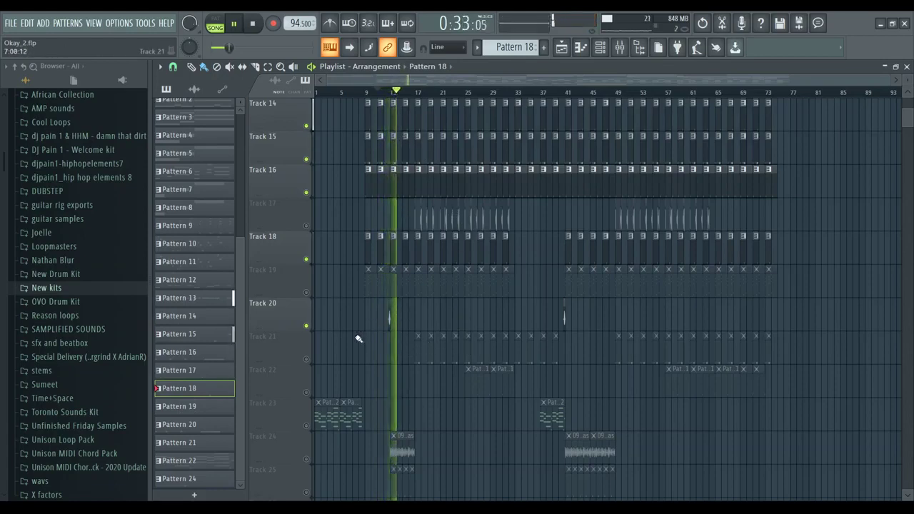
key(space)
ctrl+click(307, 328)
ctrl+click(306, 329)
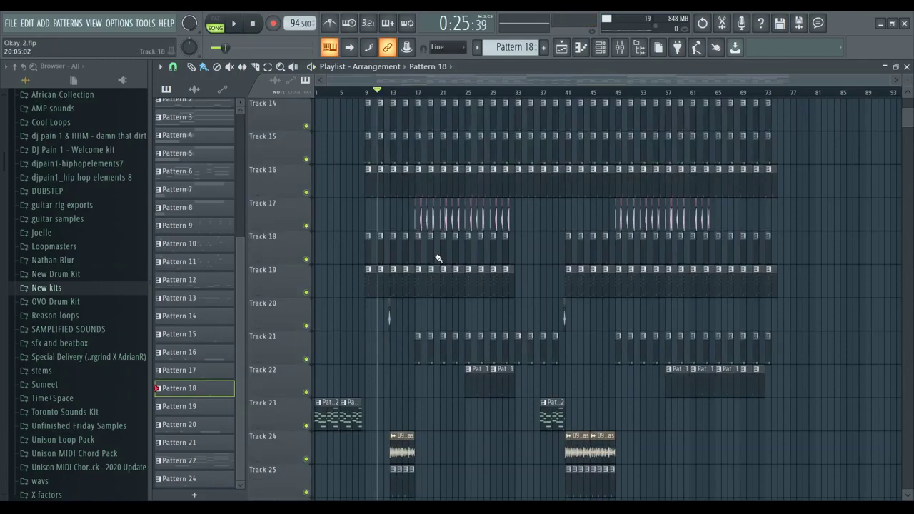
Step: Play the full arrangement with all active tracks from about bar 11 and stop playback
key(space)
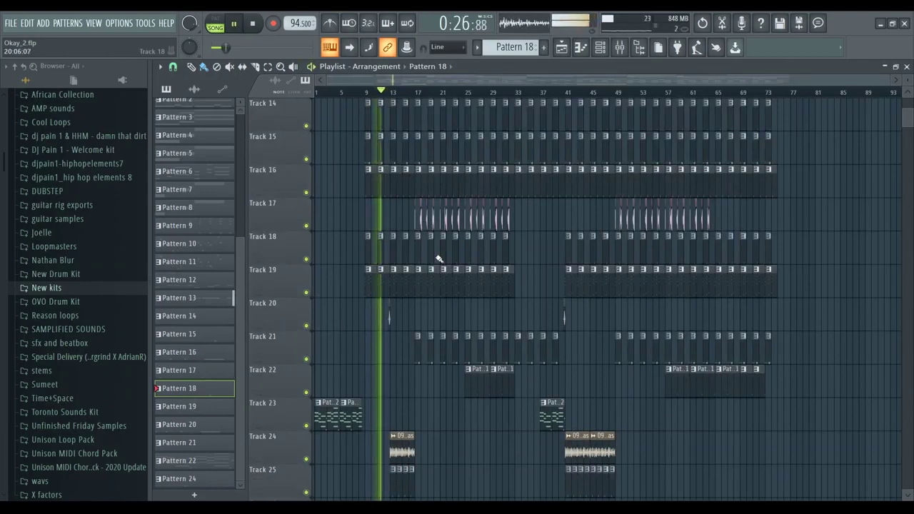
scroll(435, 258, up, 8)
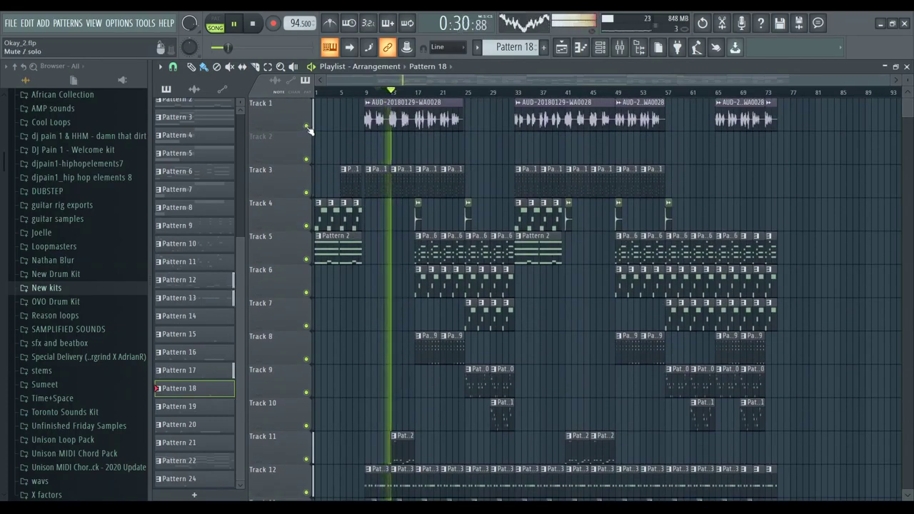
key(space)
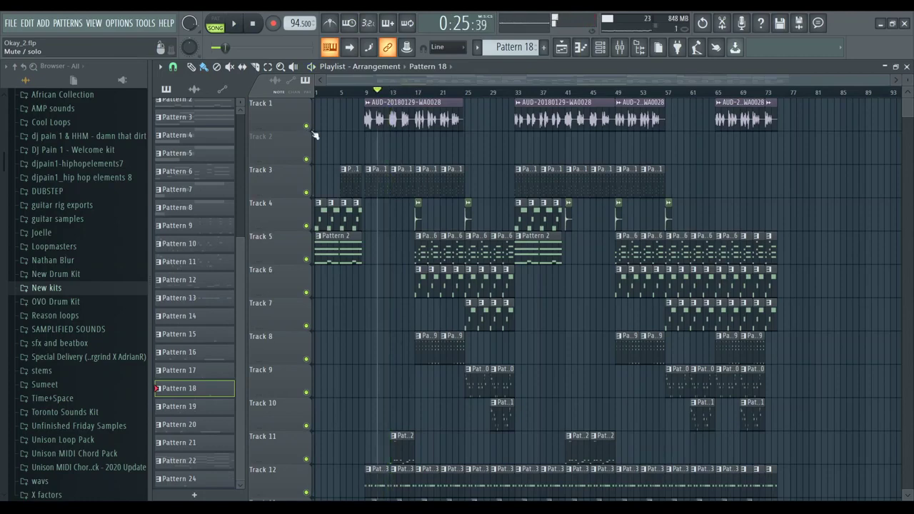
Step: Solo Track 24 and play its 093 HipHop Congas clip from just before bar 13
scroll(433, 230, down, 7)
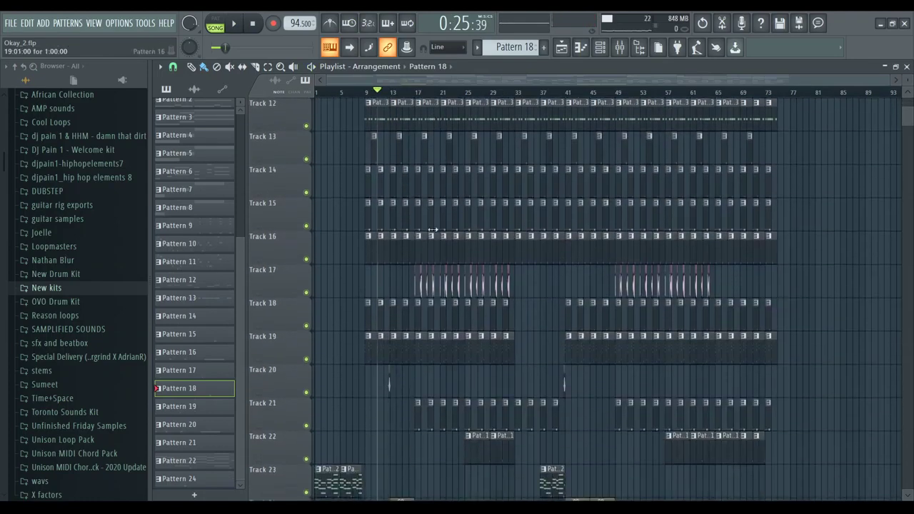
scroll(433, 230, down, 3)
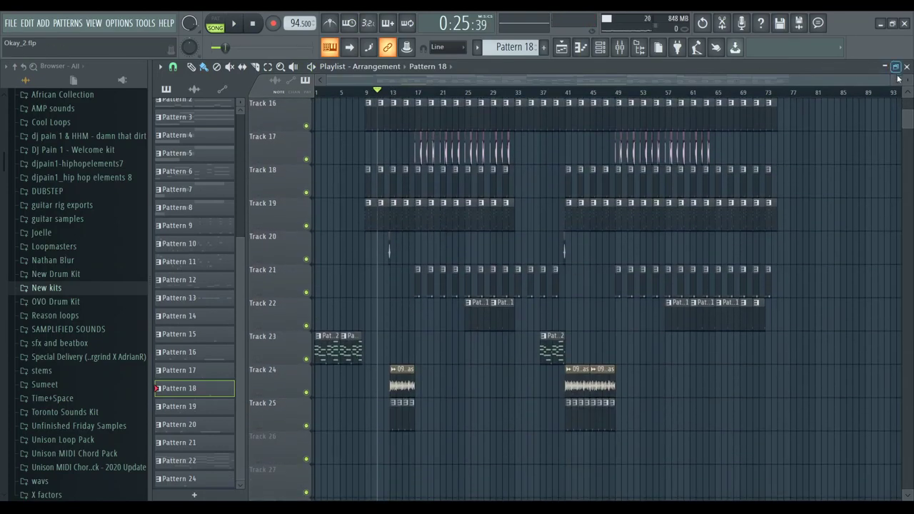
drag(890, 81, 556, 80)
scroll(562, 147, down, 3)
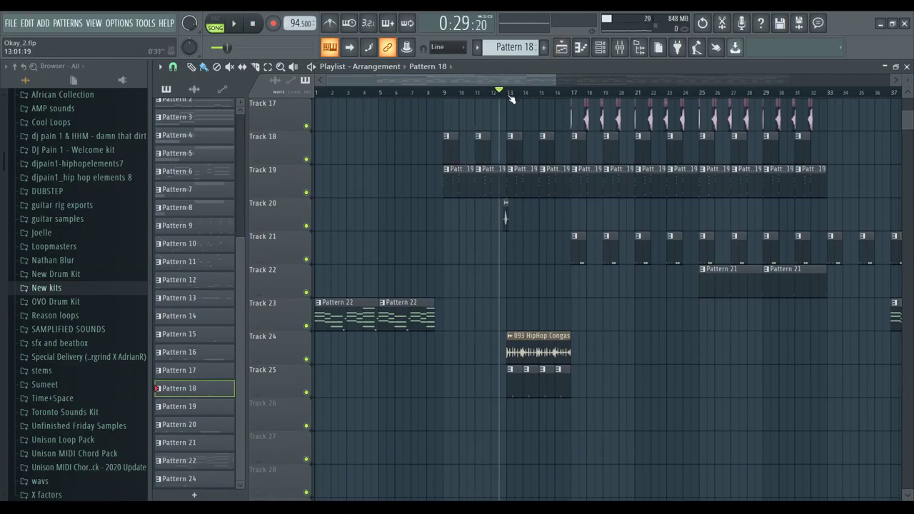
right_click(306, 359)
key(space)
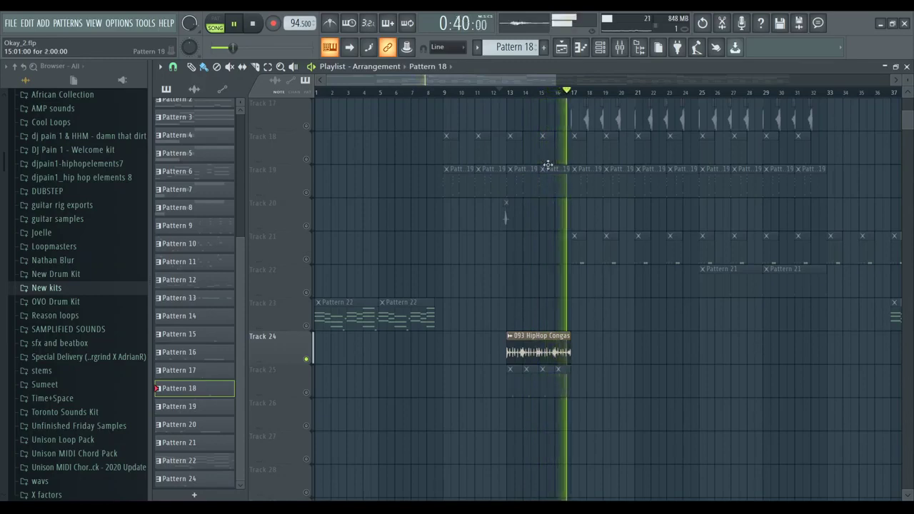
key(space)
Step: Add Track 25 to the soloed congas and play both tracks from bar 13
click(307, 393)
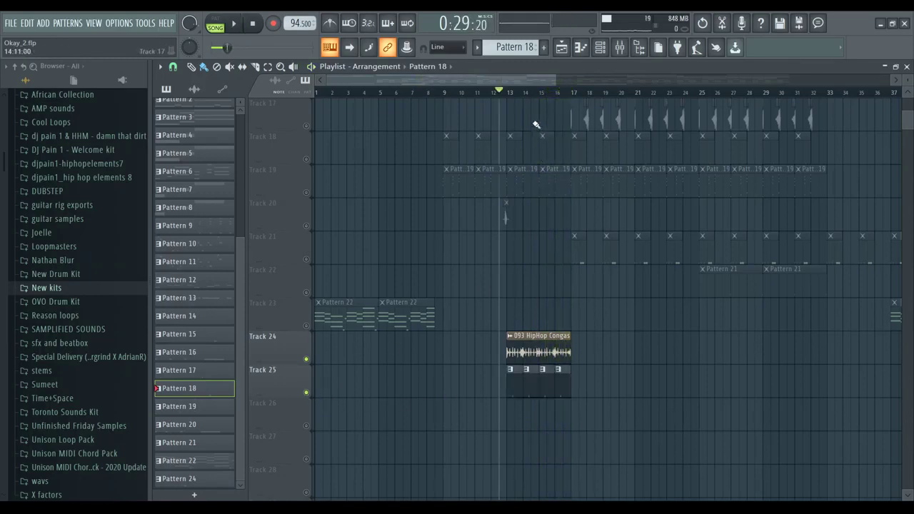
click(511, 93)
key(space)
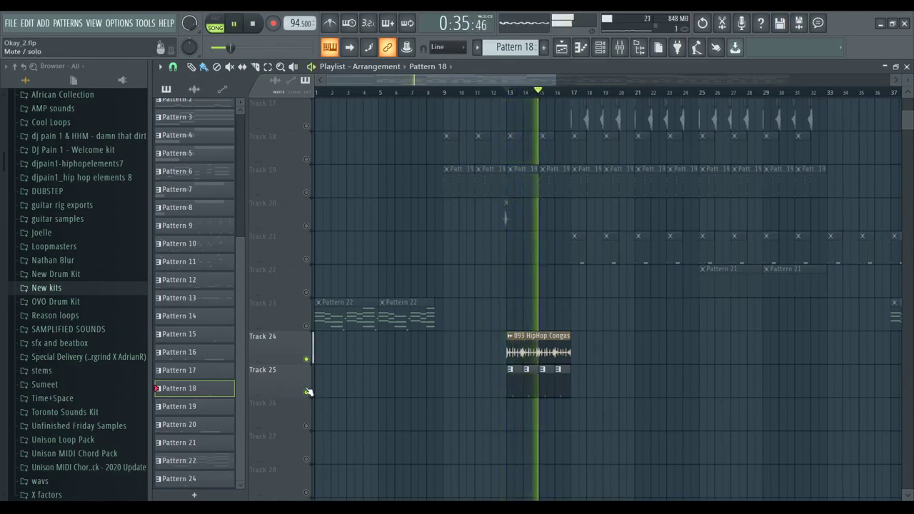
Step: Unmute Tracks 19, 18 and 17 while the percussion plays, and stop playback
click(306, 192)
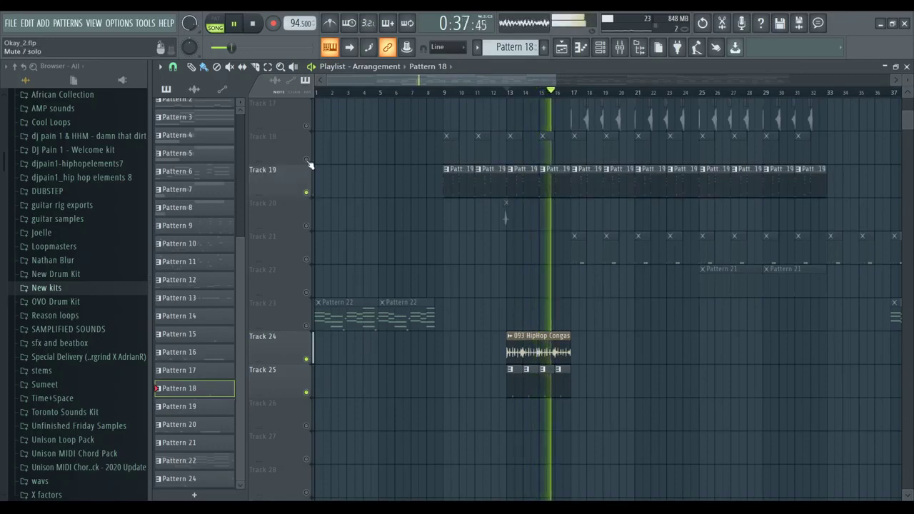
click(306, 158)
click(307, 125)
scroll(374, 202, up, 3)
scroll(374, 202, up, 4)
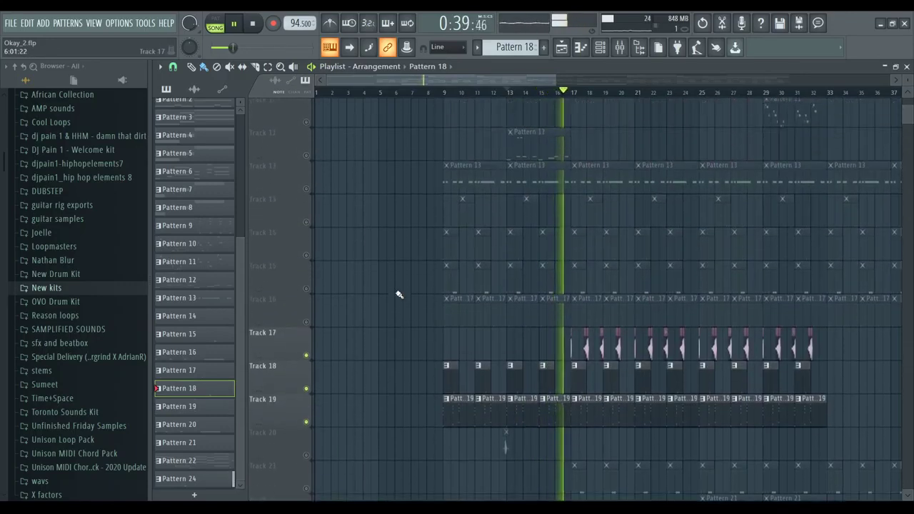
key(space)
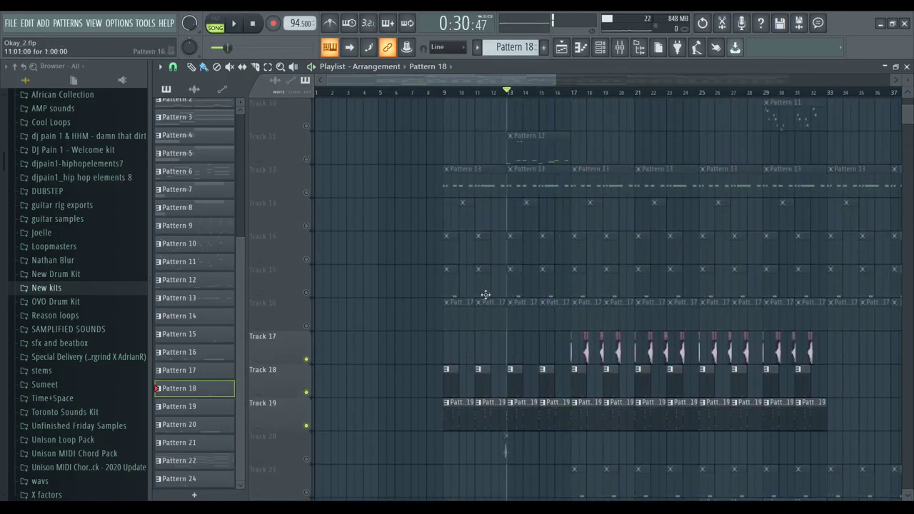
Step: Unmute Track 11 and play its Pattern 12 clip with the layered percussion from bar 13
scroll(483, 302, up, 3)
click(306, 259)
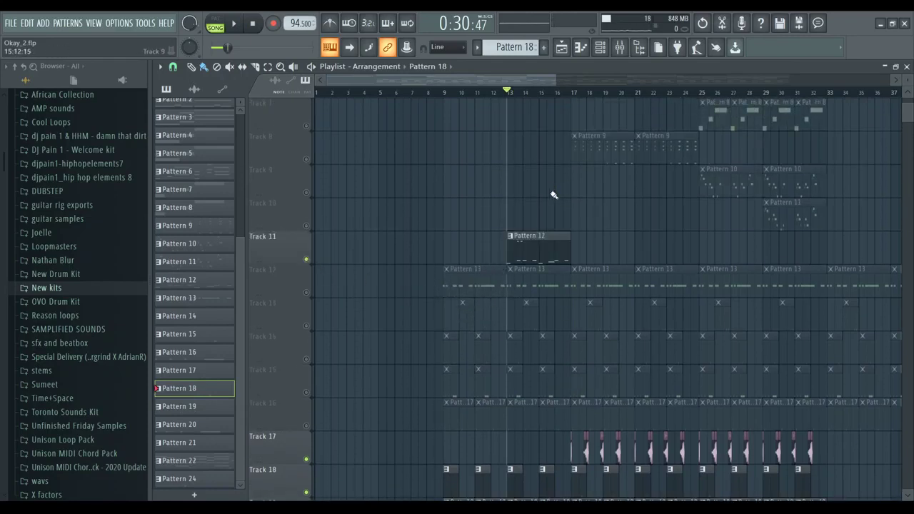
key(space)
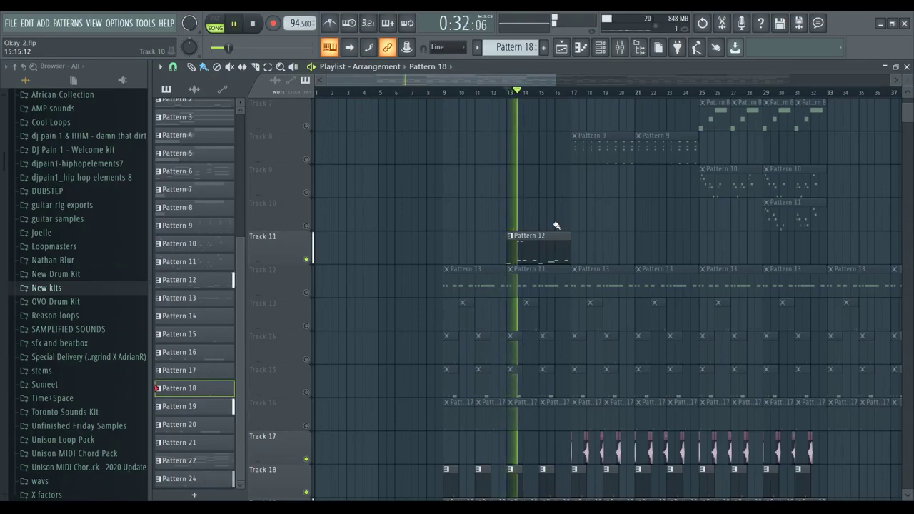
key(space)
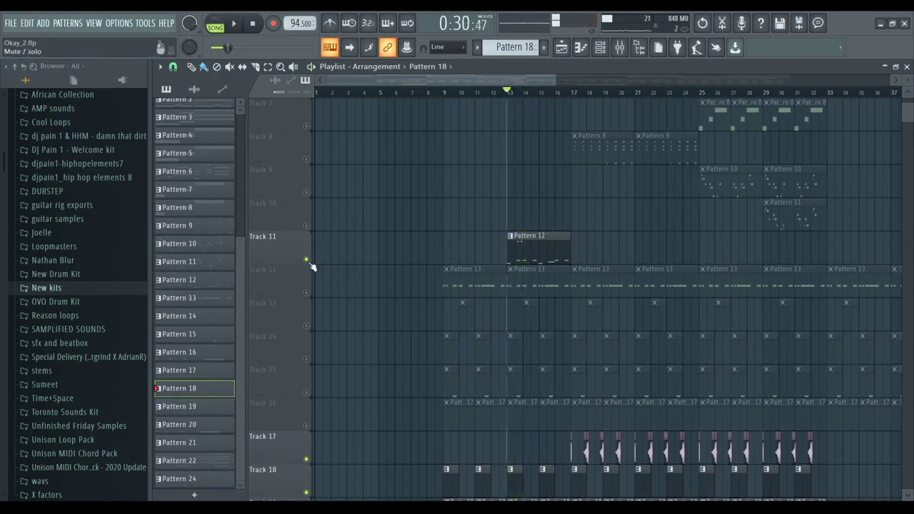
Step: Turn all tracks back on and play the full mix from bar 13
right_click(307, 261)
key(space)
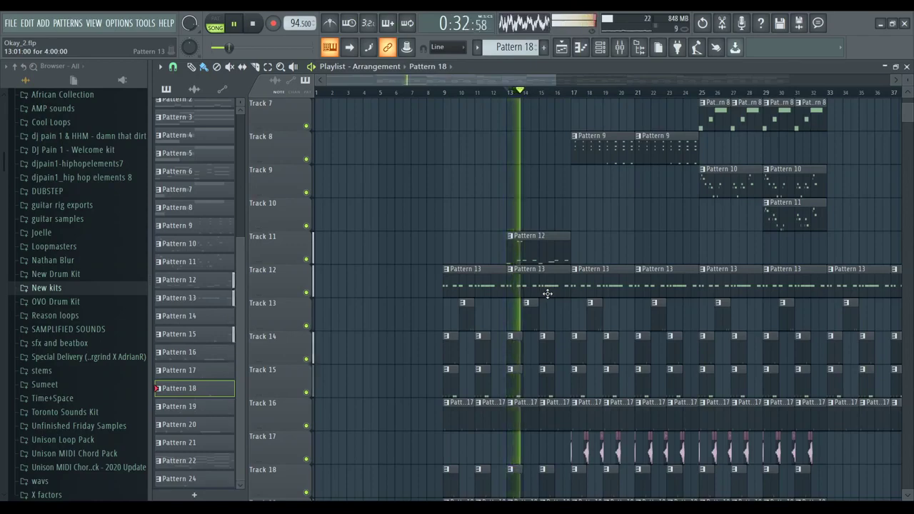
key(space)
Step: Open Pattern 12 from Track 11 in the MB 808 (1) piano roll and view its low and high notes
double_click(541, 252)
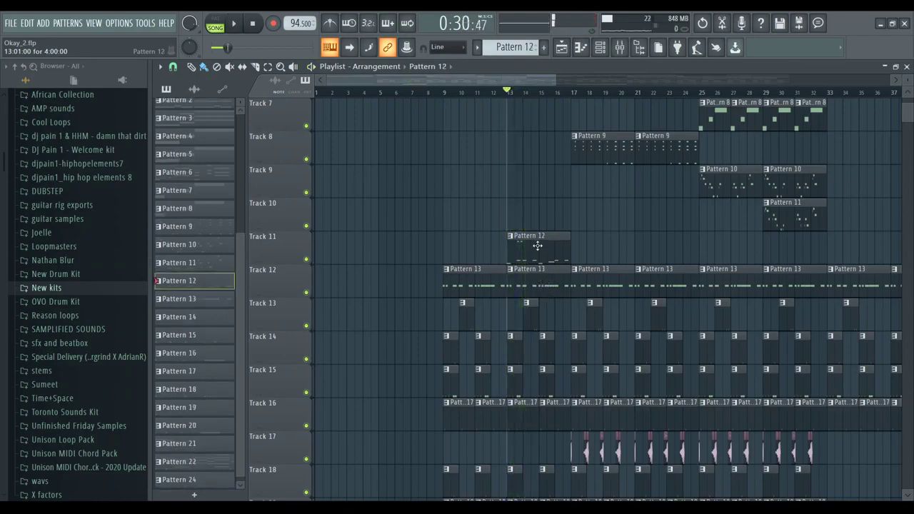
scroll(387, 157, down, 3)
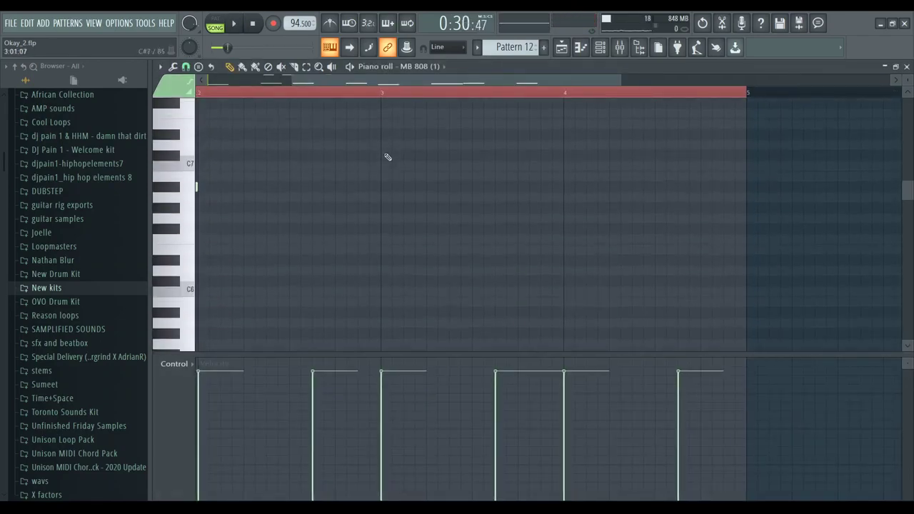
scroll(391, 158, left, 2)
scroll(393, 158, up, 4)
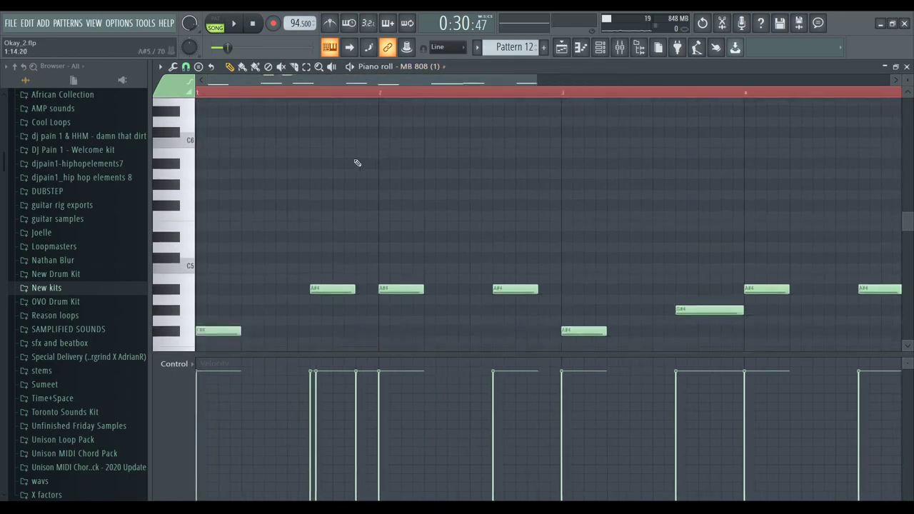
scroll(305, 163, up, 4)
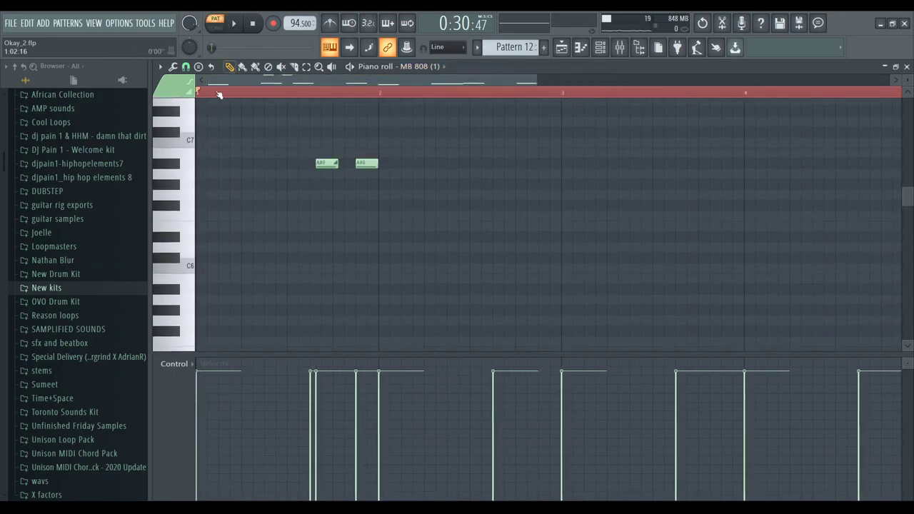
Step: Play Pattern 12 in the piano roll and compare the low 808 notes with the two high slide notes in bar 1
key(space)
scroll(296, 157, down, 3)
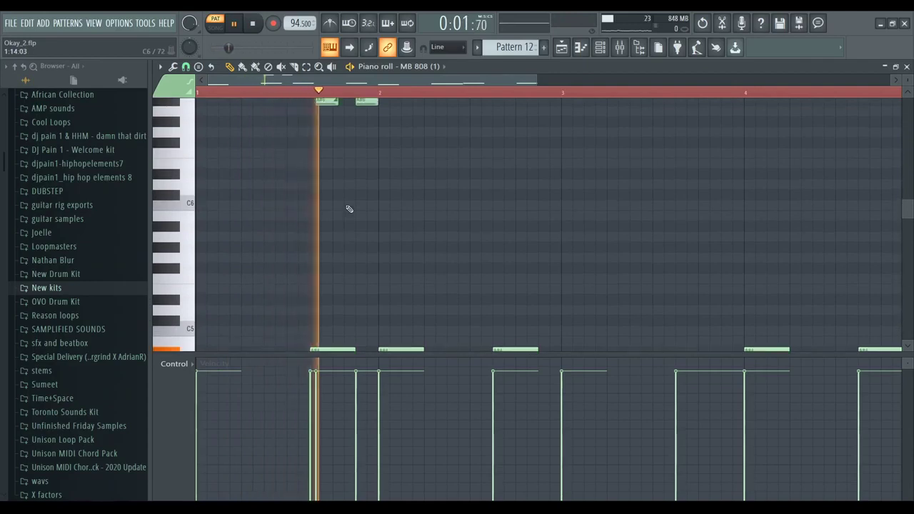
scroll(359, 210, down, 3)
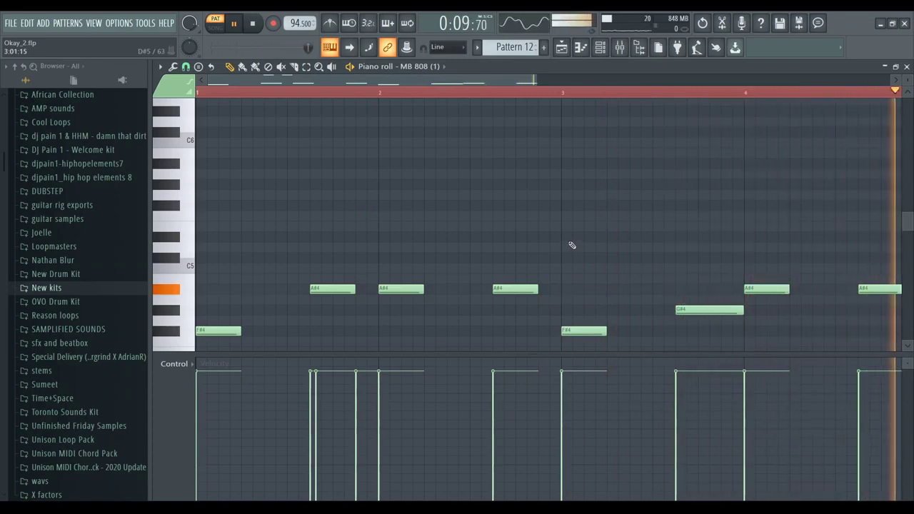
scroll(510, 256, up, 3)
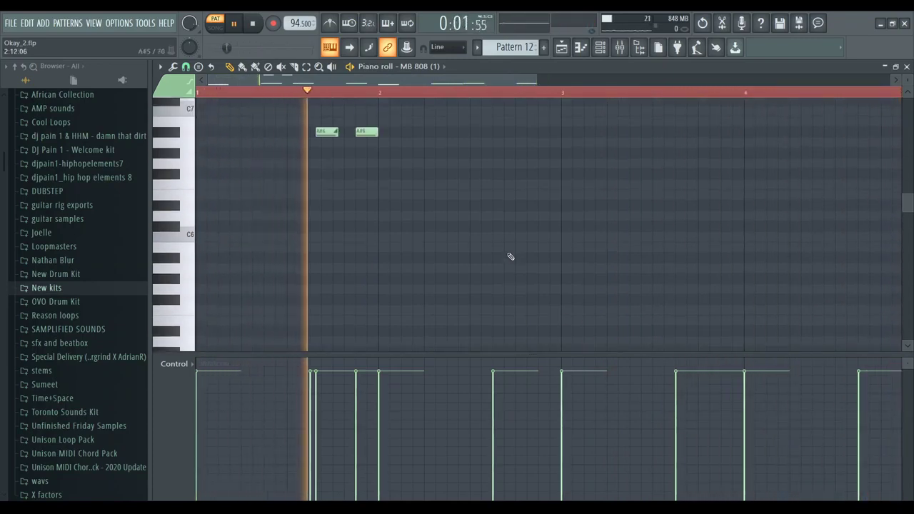
key(space)
scroll(510, 257, down, 2)
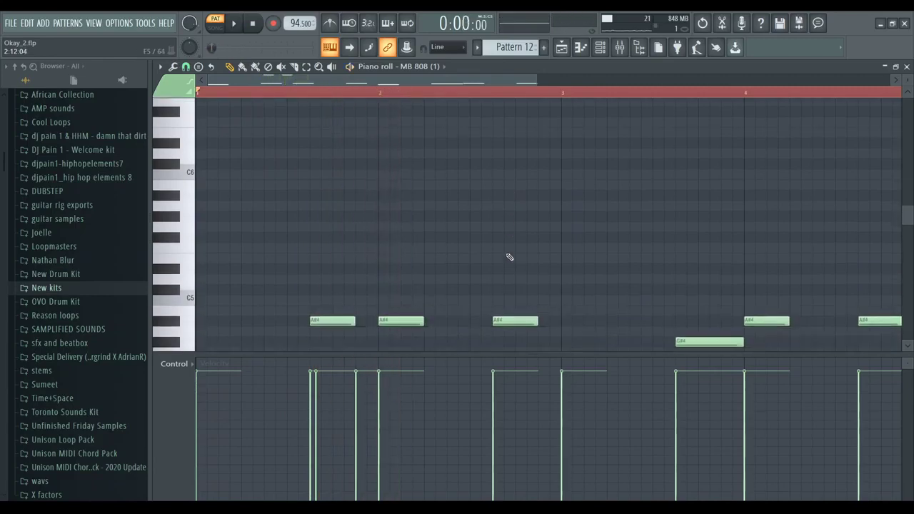
scroll(510, 257, down, 3)
scroll(509, 257, up, 3)
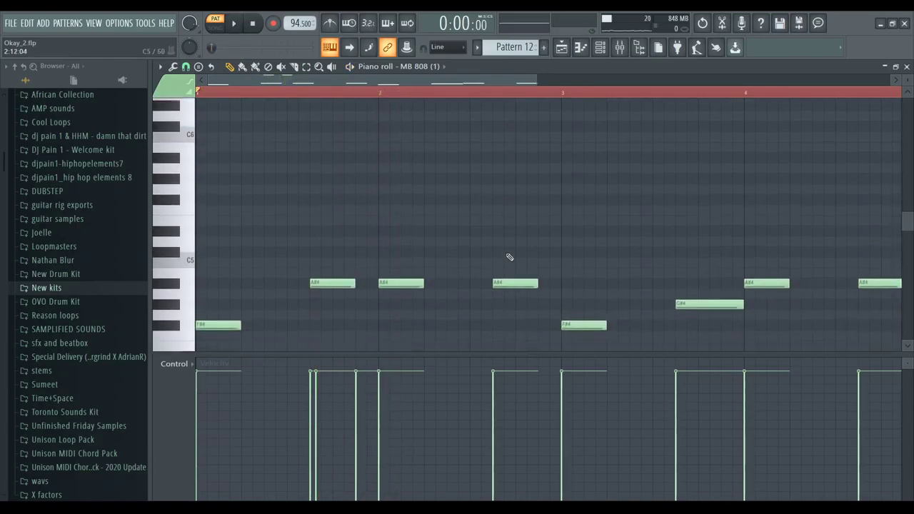
scroll(507, 254, up, 1)
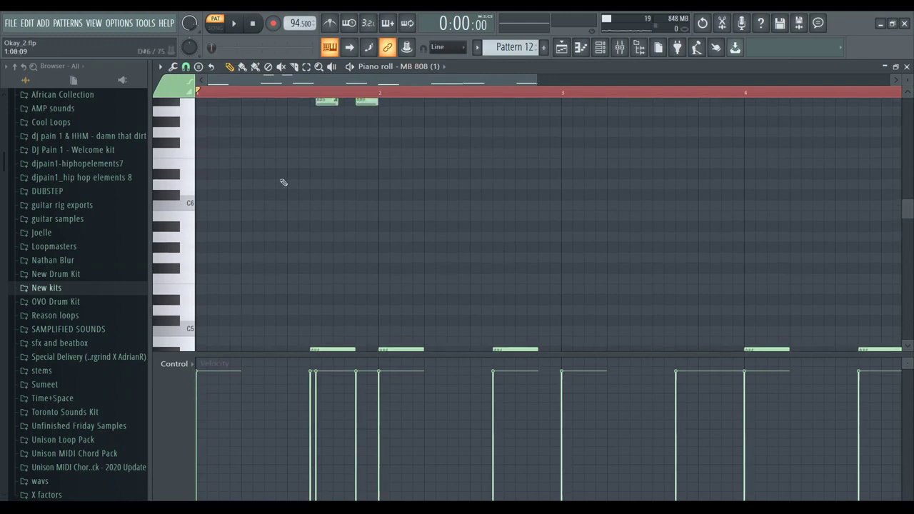
scroll(376, 220, up, 1)
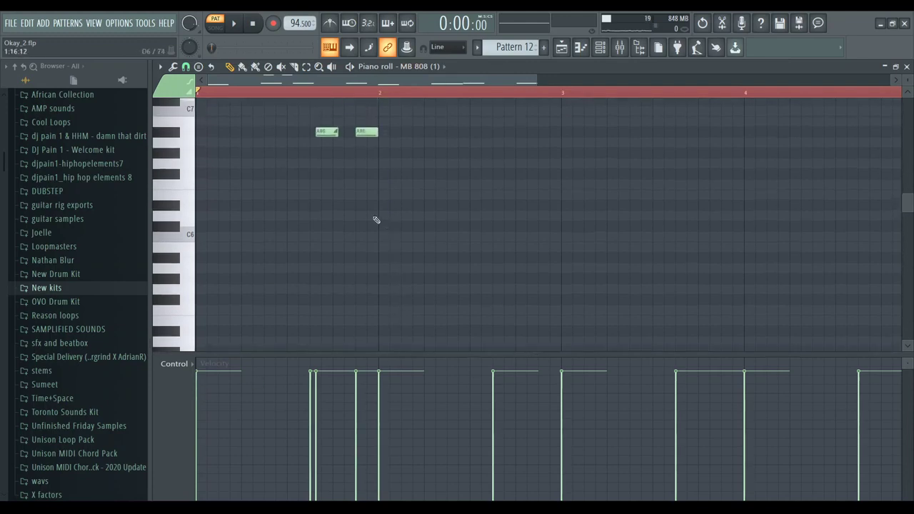
Step: Return to the playlist, look over the whole arrangement and set the song position to bar 17
key(F5)
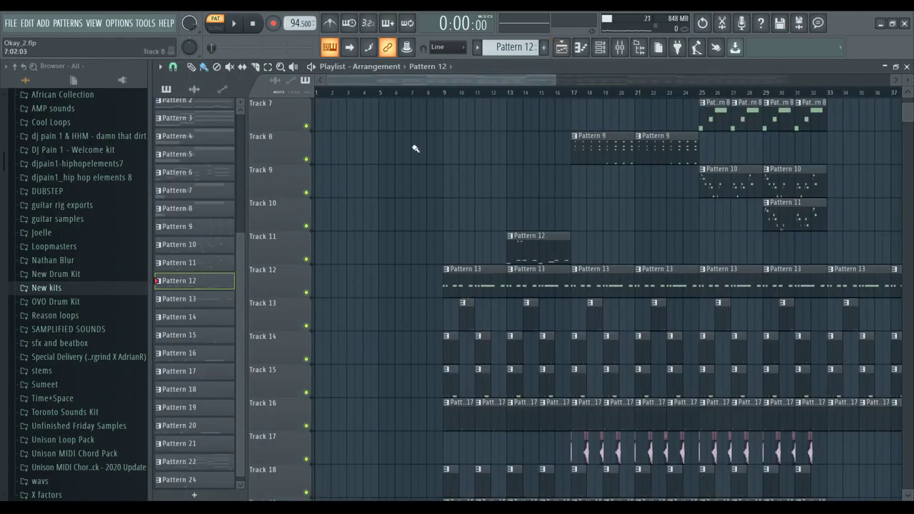
scroll(554, 76, down, 3)
scroll(853, 204, down, 4)
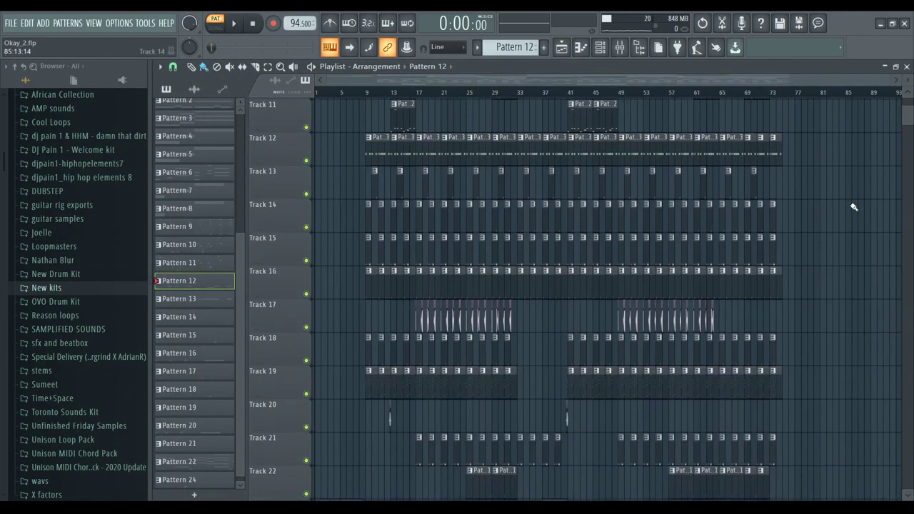
scroll(526, 322, down, 2)
scroll(462, 338, up, 4)
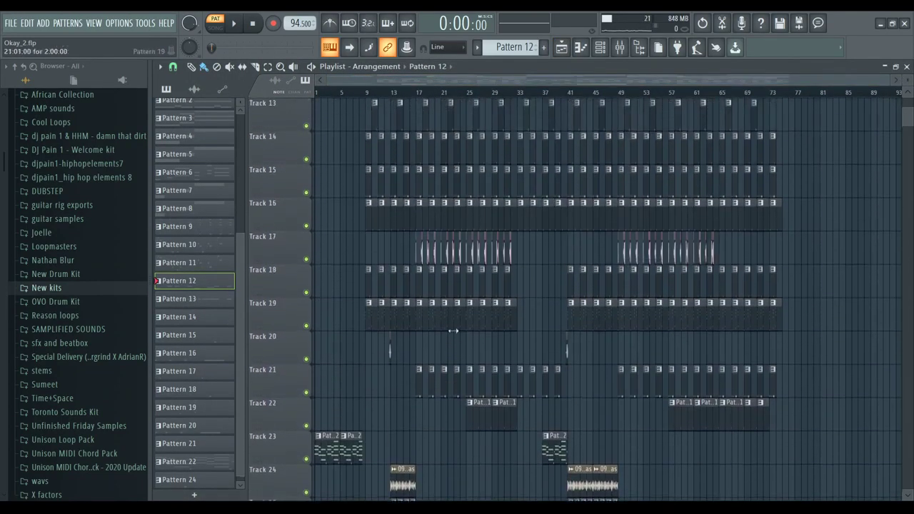
click(370, 94)
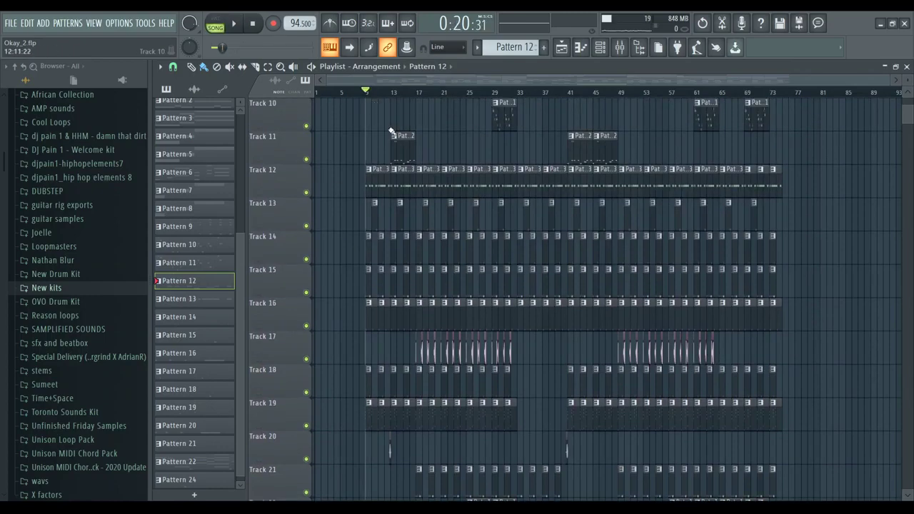
scroll(390, 132, up, 6)
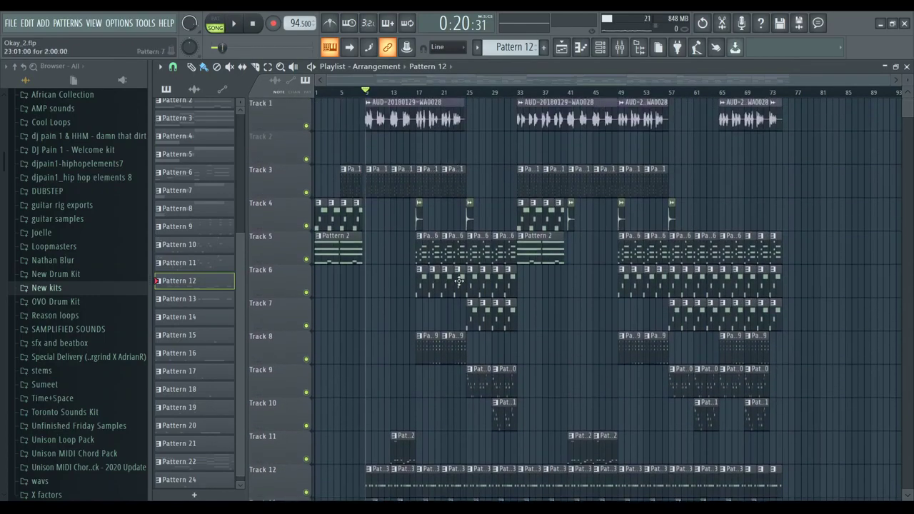
click(417, 93)
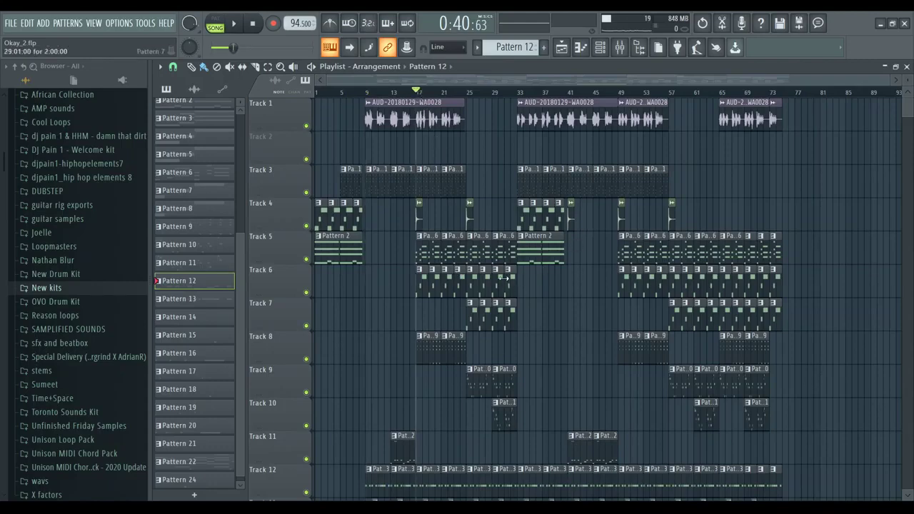
Step: Solo Track 5, add Track 6, and play the two layers together from bar 17
ctrl+click(306, 260)
click(307, 292)
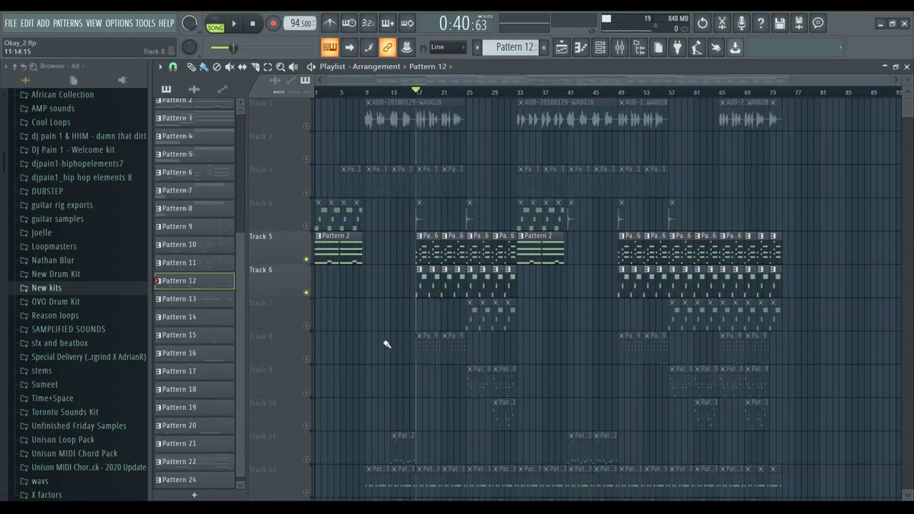
key(space)
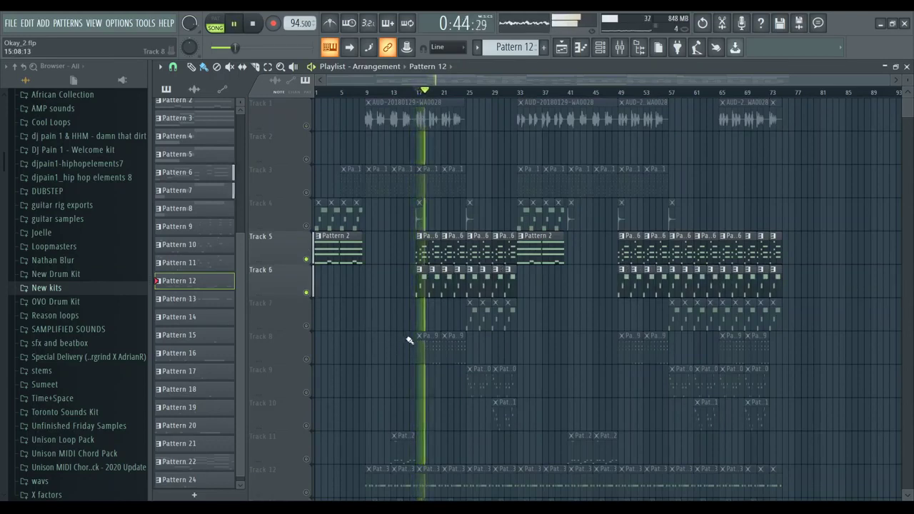
key(space)
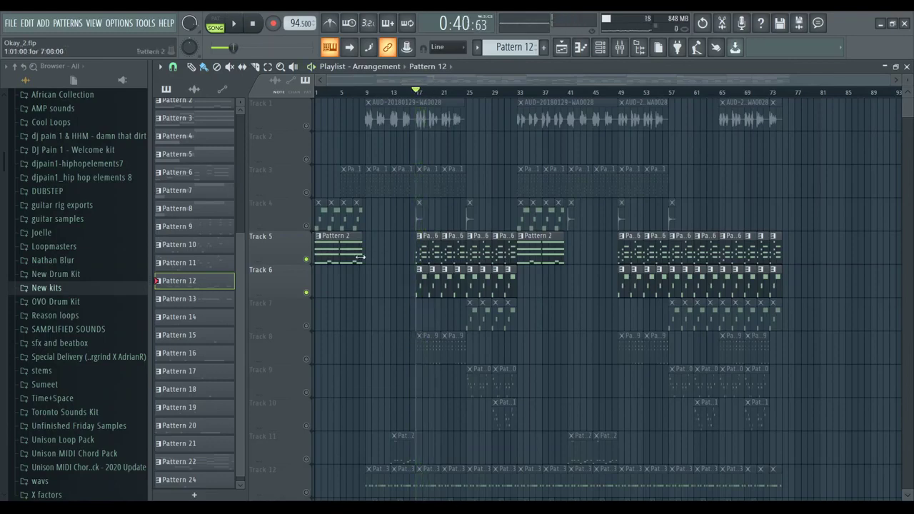
Step: Turn Track 6 off, play Track 5 alone from bar 17 and check the channel rack for its instrument
click(306, 264)
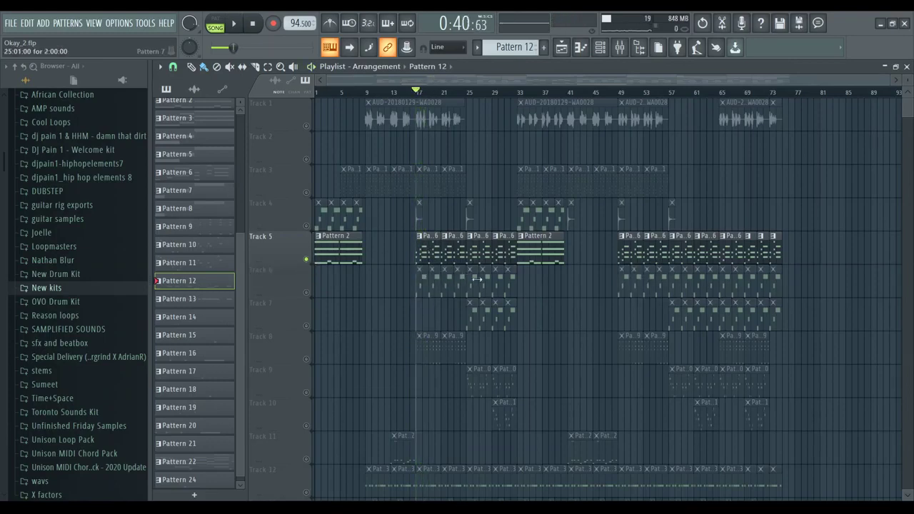
key(space)
key(F6)
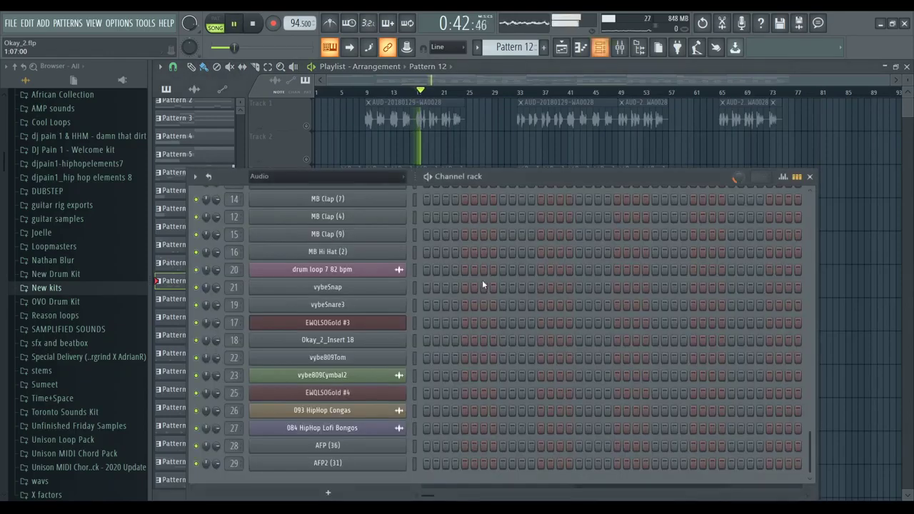
scroll(467, 290, up, 5)
key(space)
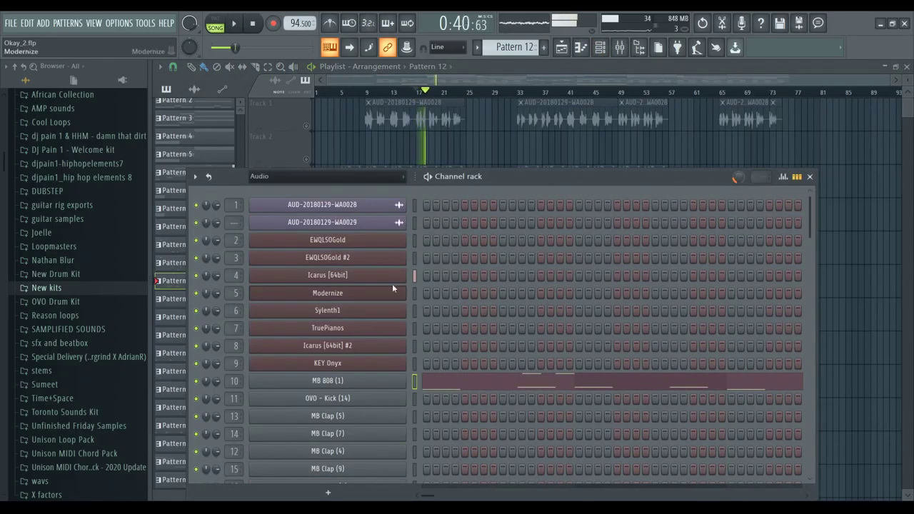
Step: Open the Icarus [64bit] channel's HyperStereo Pad preset and audition a few notes with it
click(389, 278)
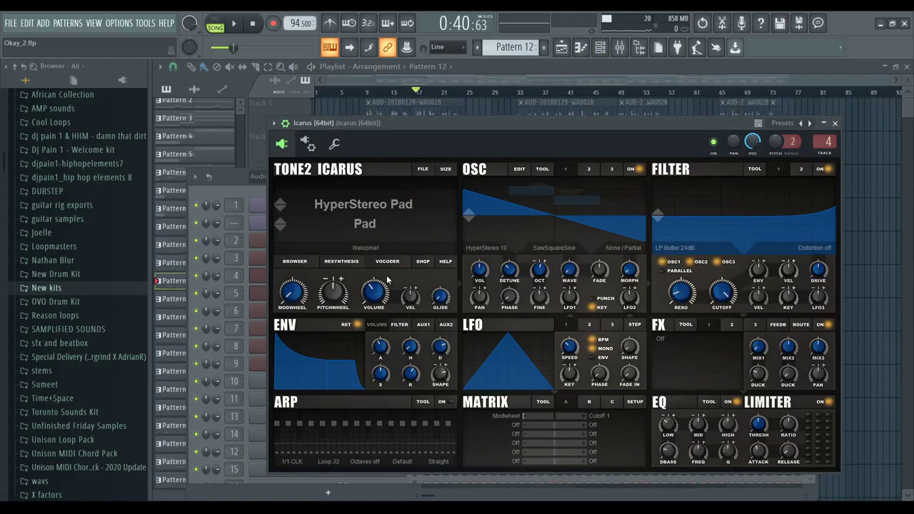
key(b)
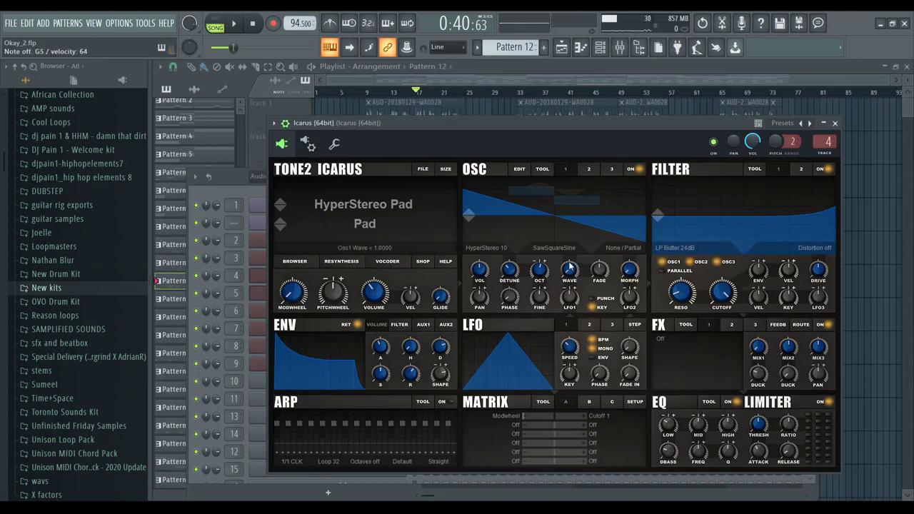
key(w)
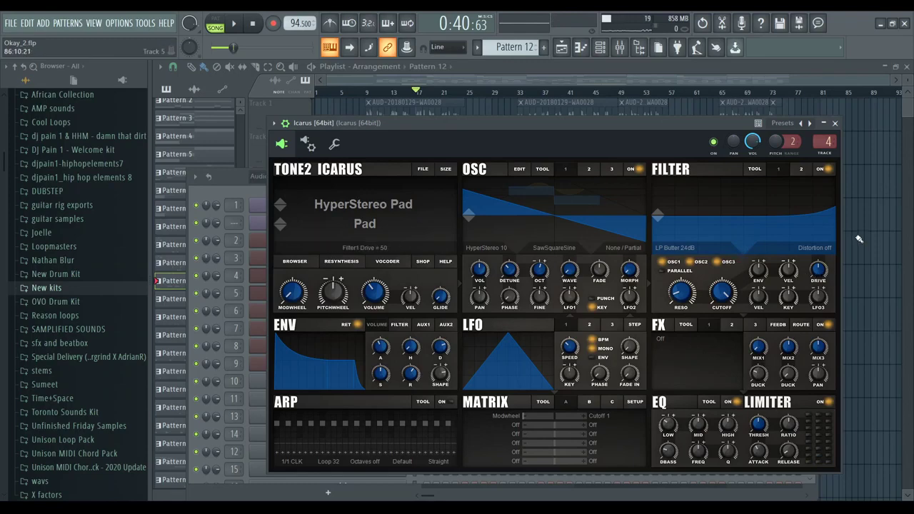
Step: Back in the playlist, turn Track 6 on, play it from bar 17 with Track 5 off, and enable Track 4
click(858, 239)
click(307, 293)
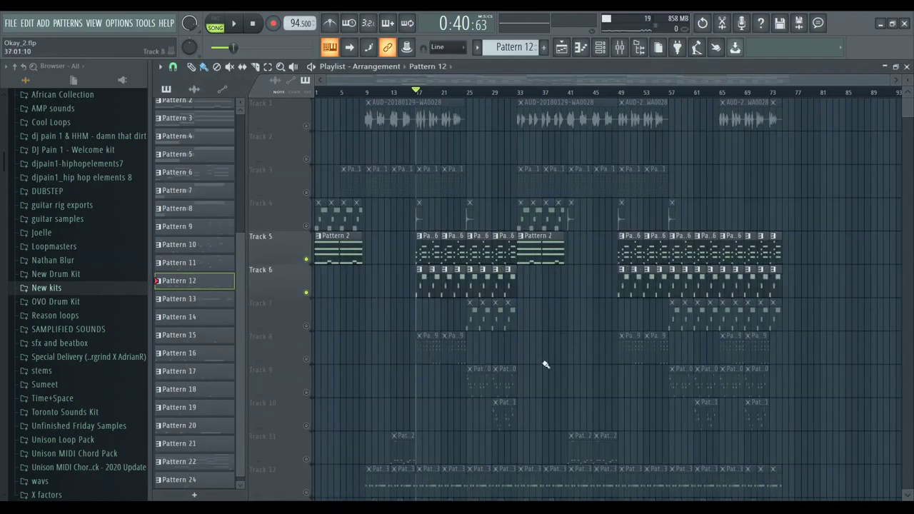
key(space)
click(306, 259)
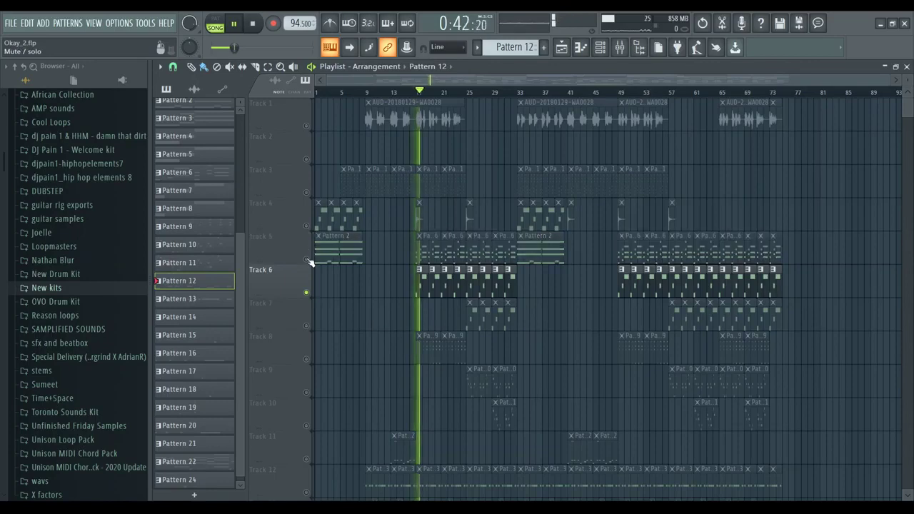
click(307, 225)
key(space)
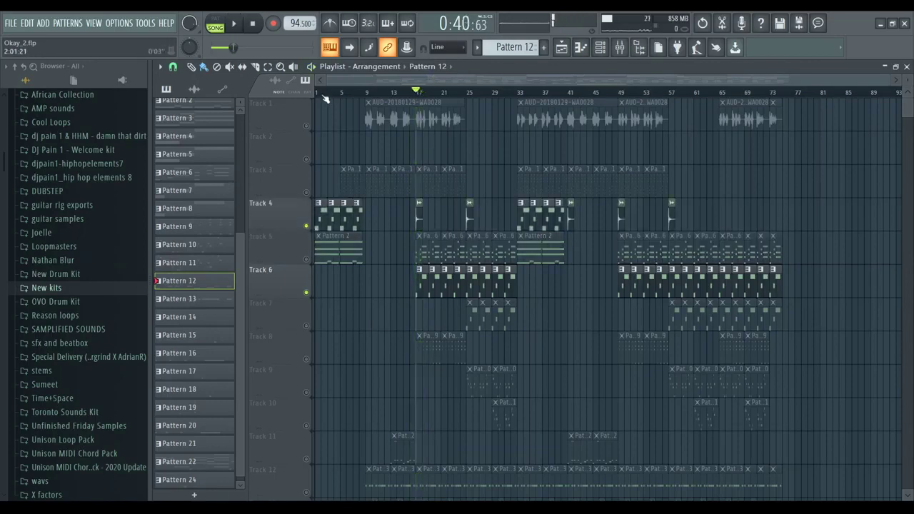
Step: Turn Track 5 back on and play Tracks 4, 5 and 6 from bar 1 and from bar 17
click(308, 259)
key(space)
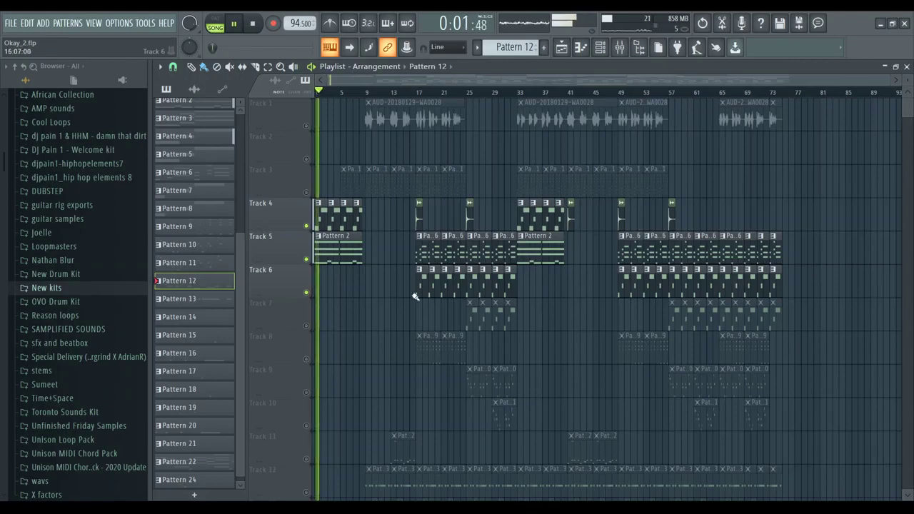
key(space)
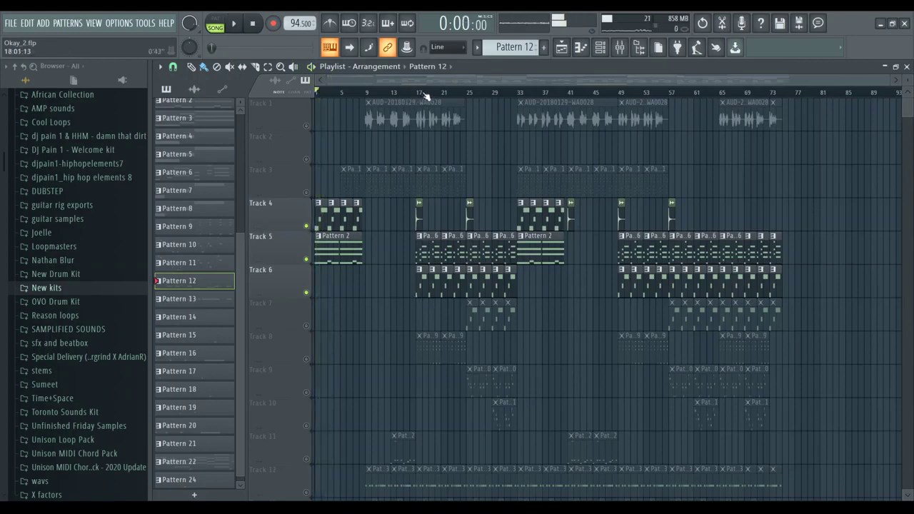
key(space)
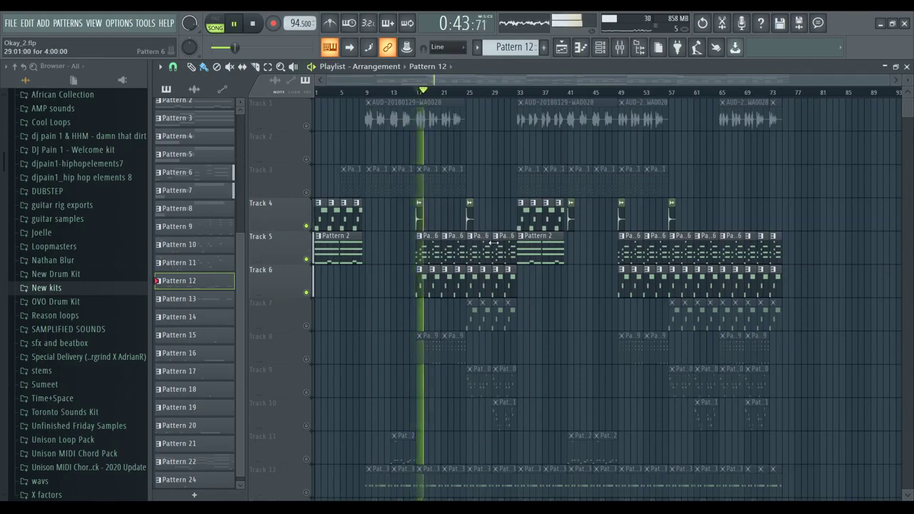
key(space)
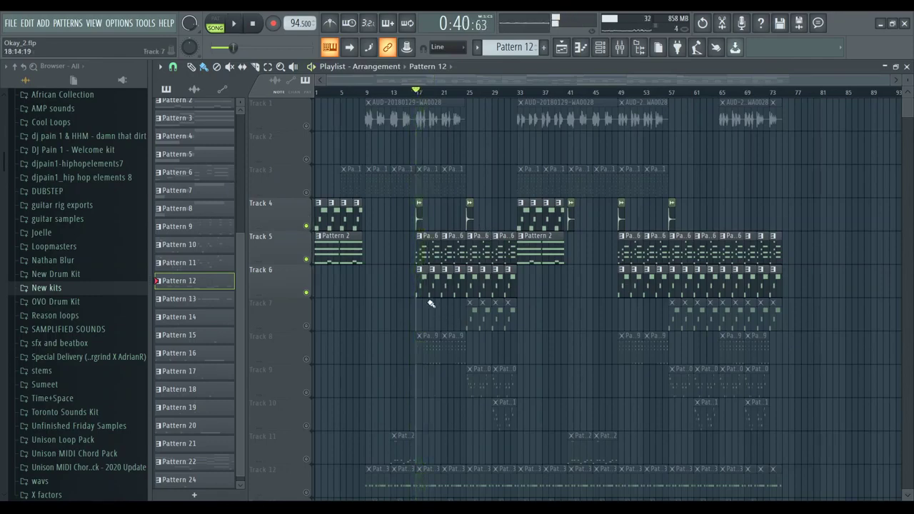
Step: Open Pattern 4 from Track 4 in the Modernize piano roll and play its notes
double_click(322, 218)
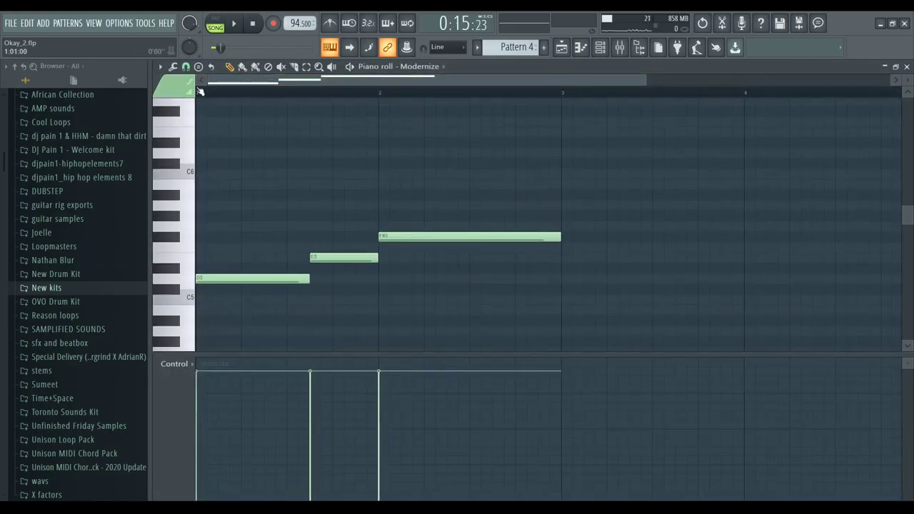
key(space)
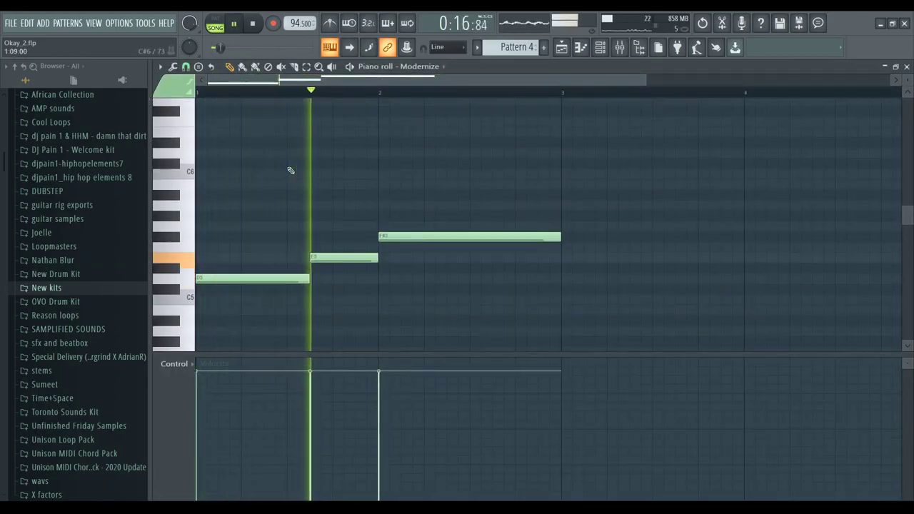
key(space)
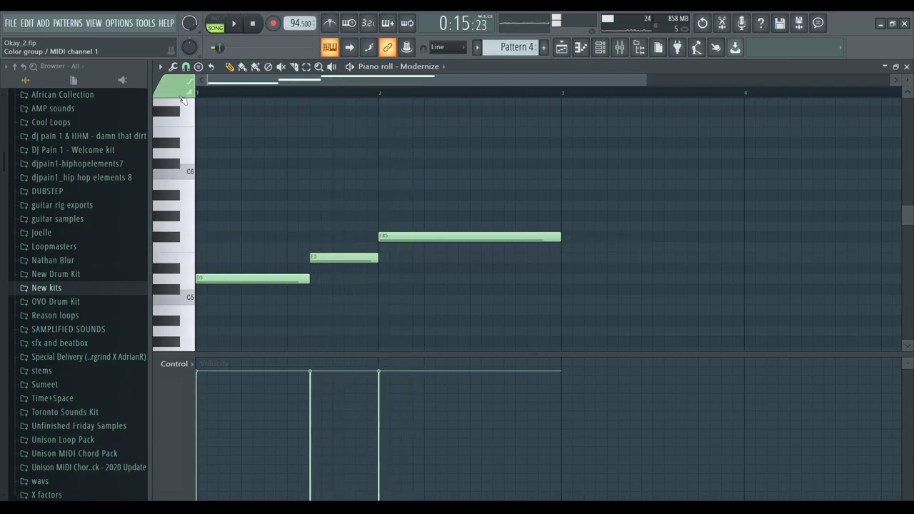
Step: Open Pattern 7 in the Modernize piano roll, play it to compare its note lengths with Pattern 4, and return to the playlist
key(F5)
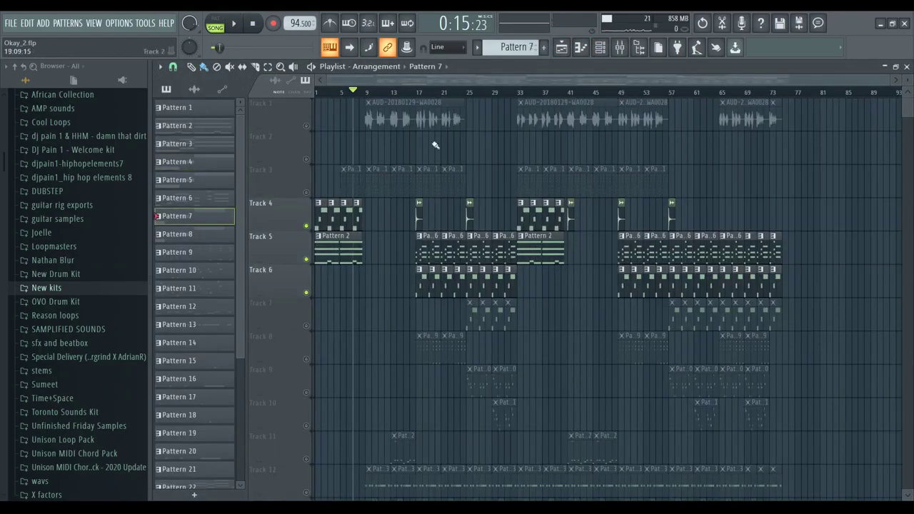
key(F7)
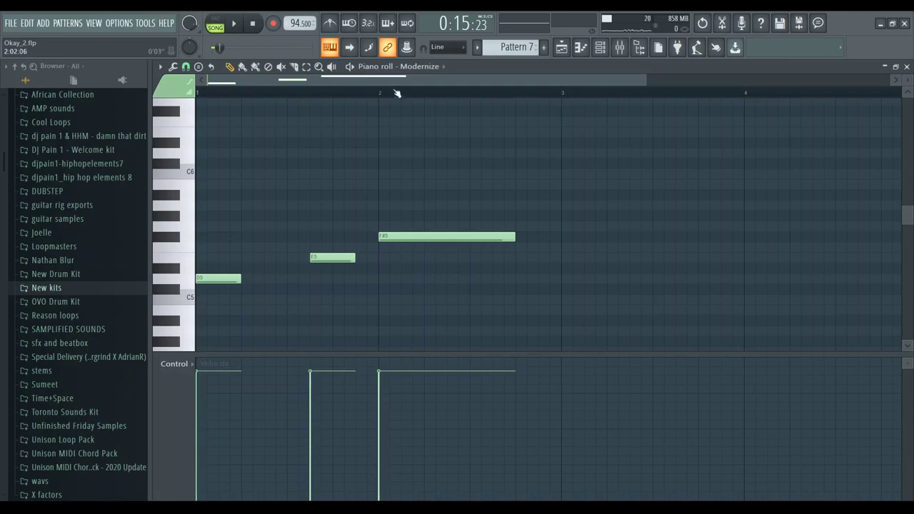
key(space)
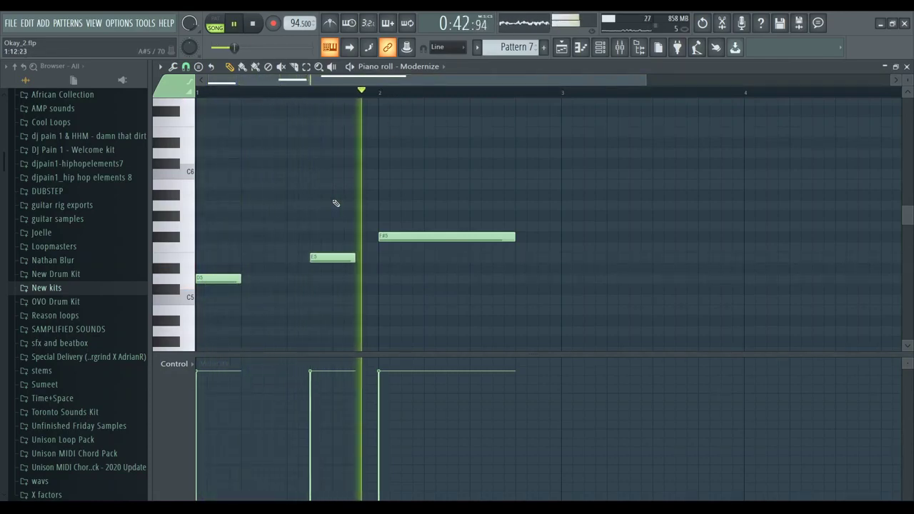
key(space)
key(F6)
key(F6)
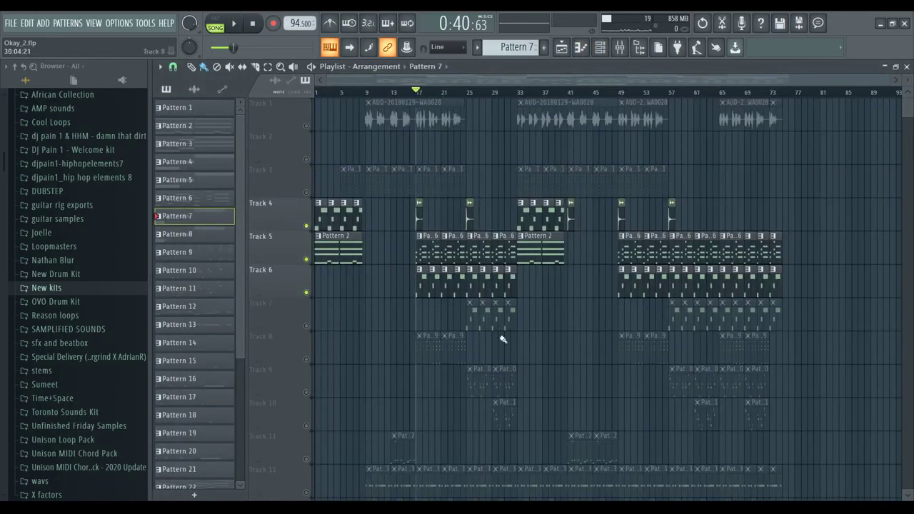
Step: Turn on Track 8 and play it with Tracks 4, 5 and 6 from bar 17
scroll(424, 389, down, 2)
click(306, 292)
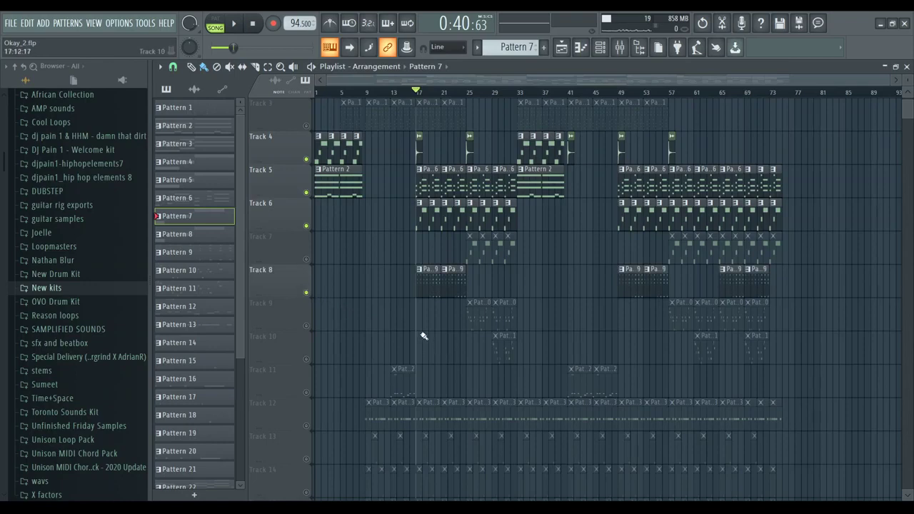
key(space)
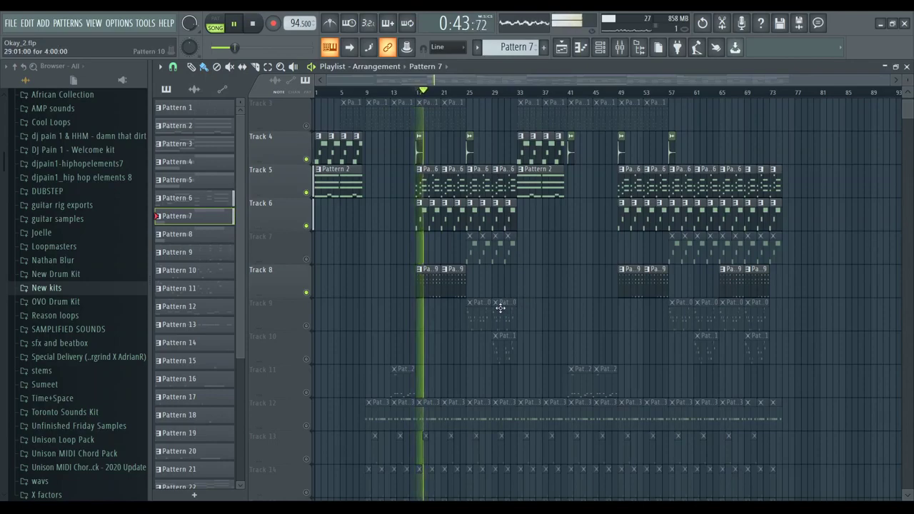
key(space)
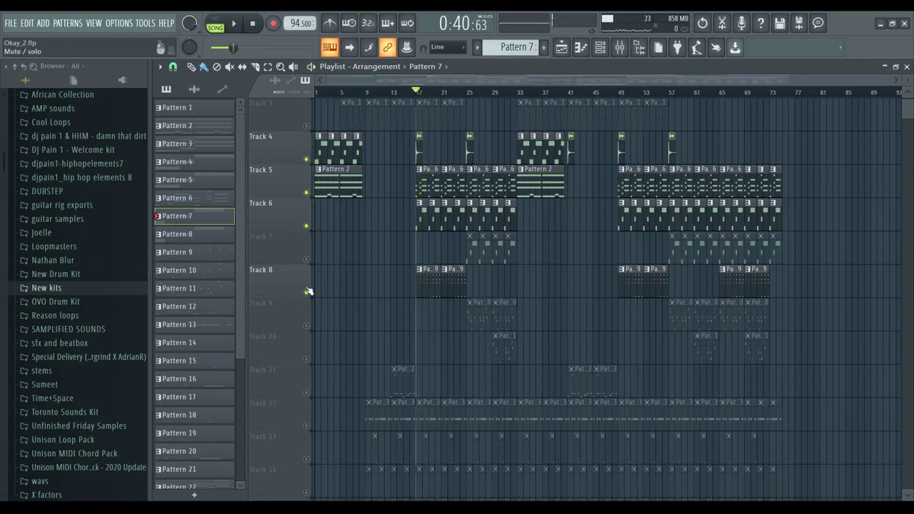
Step: Solo Track 8, play it from bar 17 and view Pattern 9's high and low notes in the TruePianos piano roll
right_click(306, 291)
key(space)
double_click(420, 281)
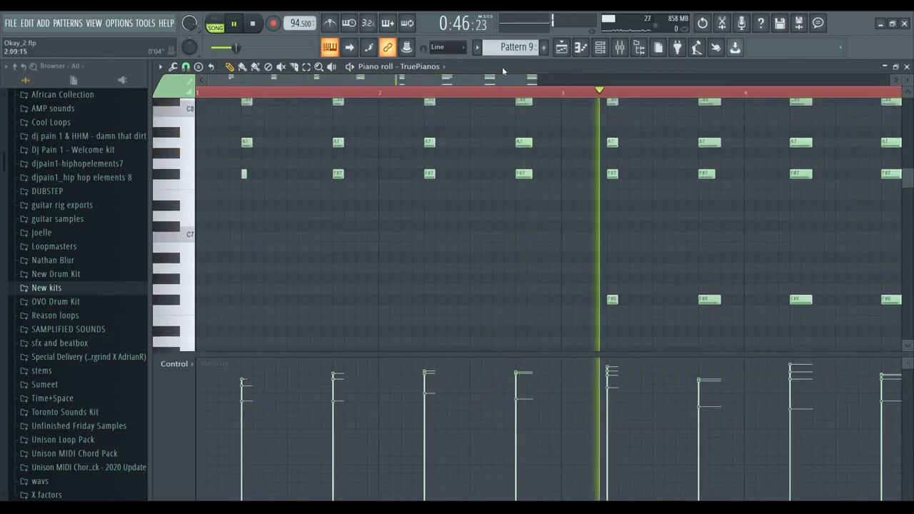
drag(499, 79, 598, 79)
scroll(583, 148, up, 3)
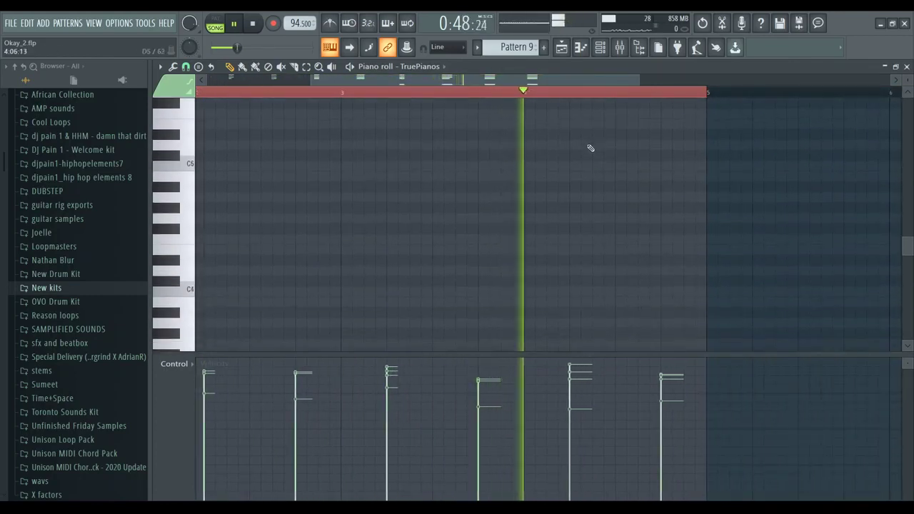
scroll(583, 148, down, 3)
scroll(583, 147, up, 2)
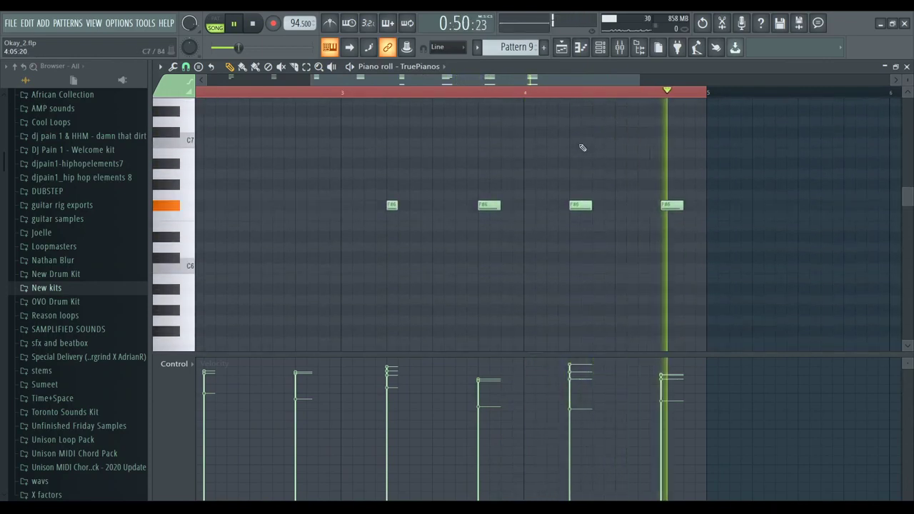
Step: Stop playback, return to the playlist and unsolo Track 8
key(space)
key(F5)
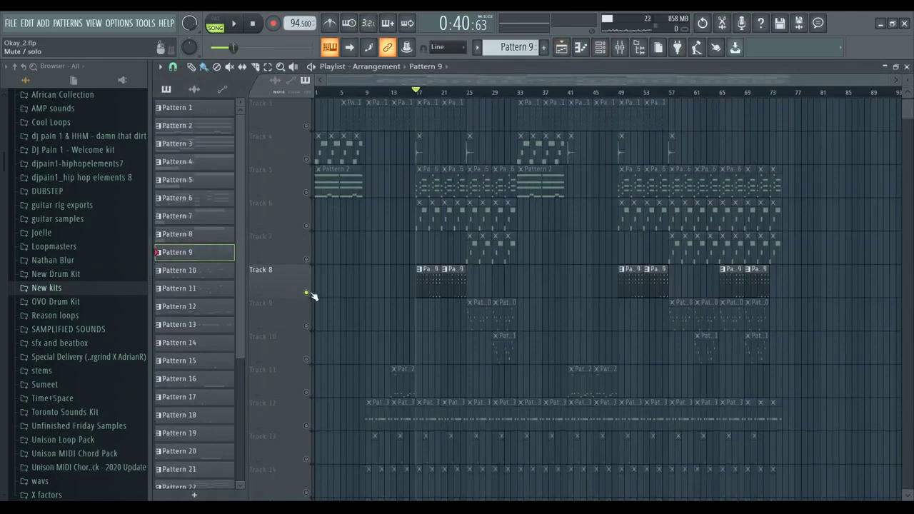
scroll(426, 261, down, 6)
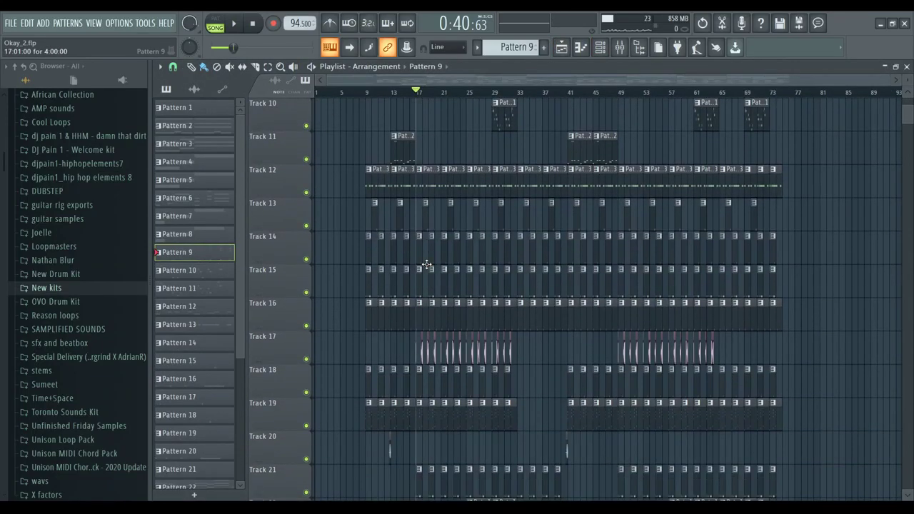
Step: Solo Track 17, listen to its drum loop slices from bar 17, and restore the other tracks
scroll(426, 264, down, 1)
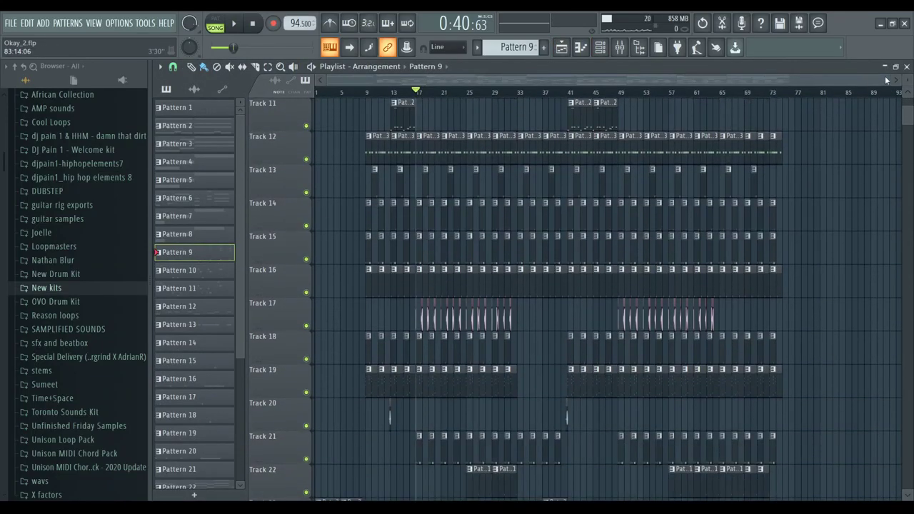
drag(887, 81, 462, 39)
scroll(453, 276, right, 5)
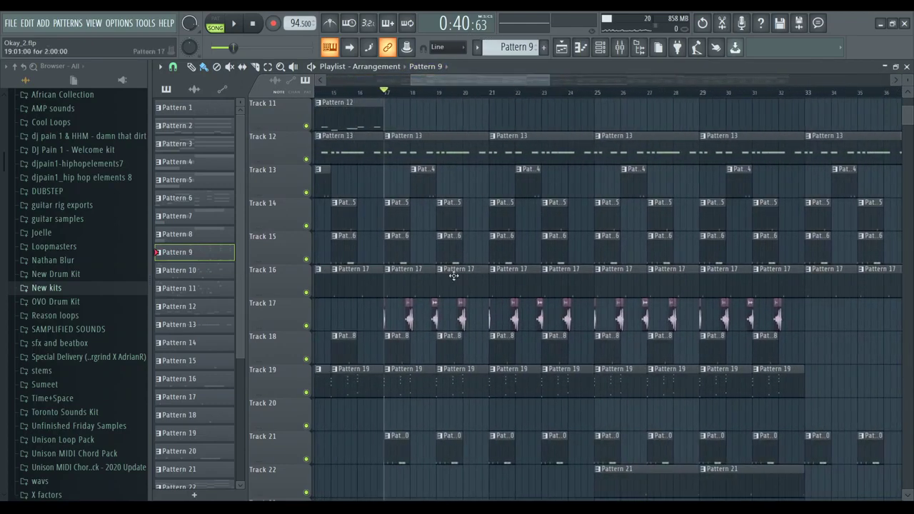
right_click(305, 325)
key(space)
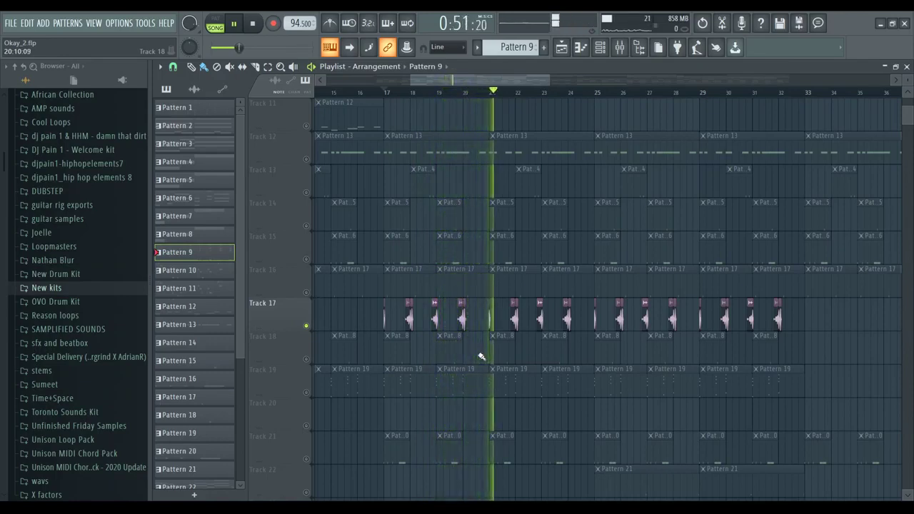
key(space)
right_click(306, 326)
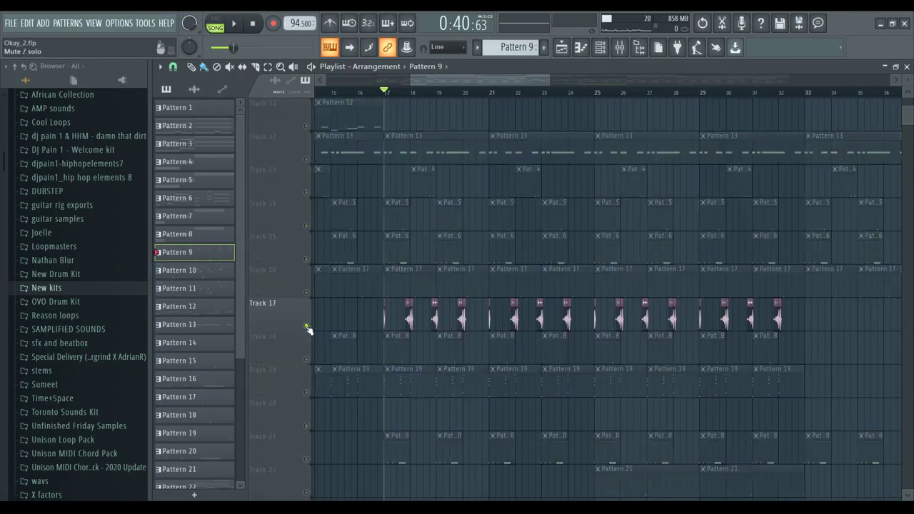
Step: Mute Tracks 1, 3, 5 and 6 in the playlist
scroll(362, 295, up, 10)
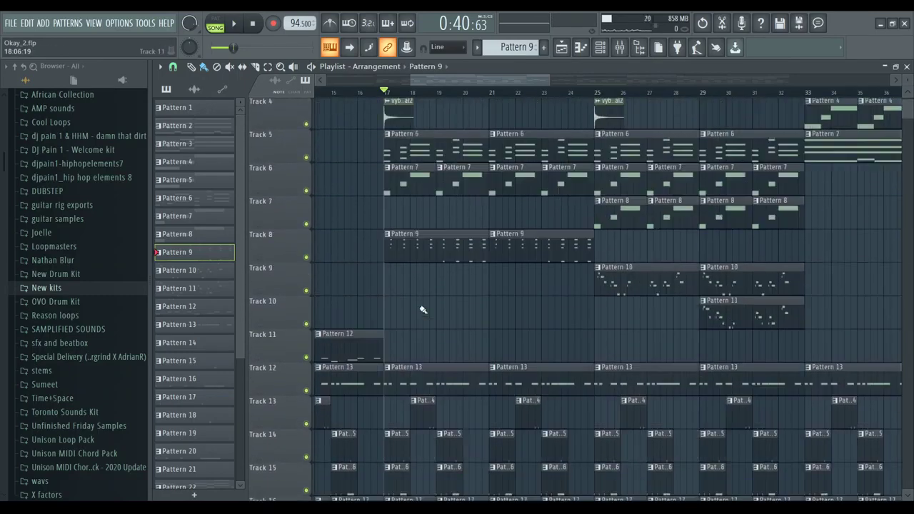
click(306, 259)
click(305, 292)
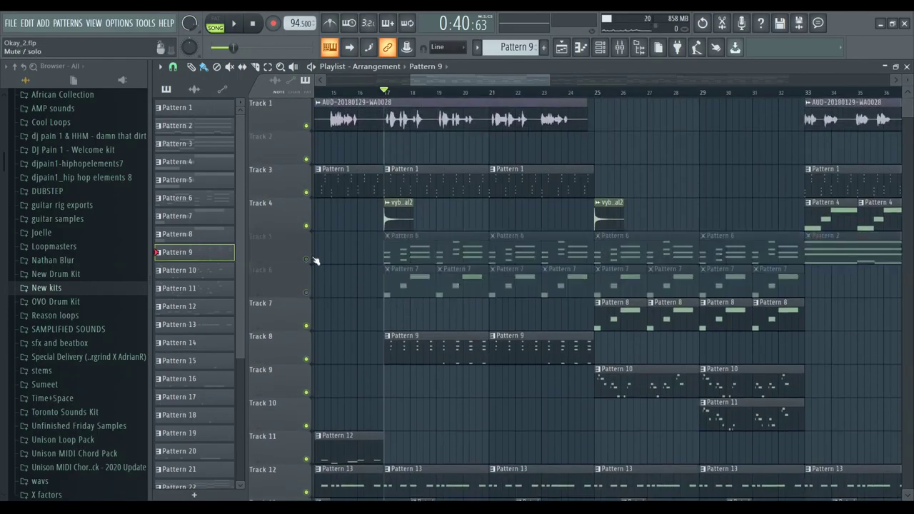
click(306, 193)
click(306, 126)
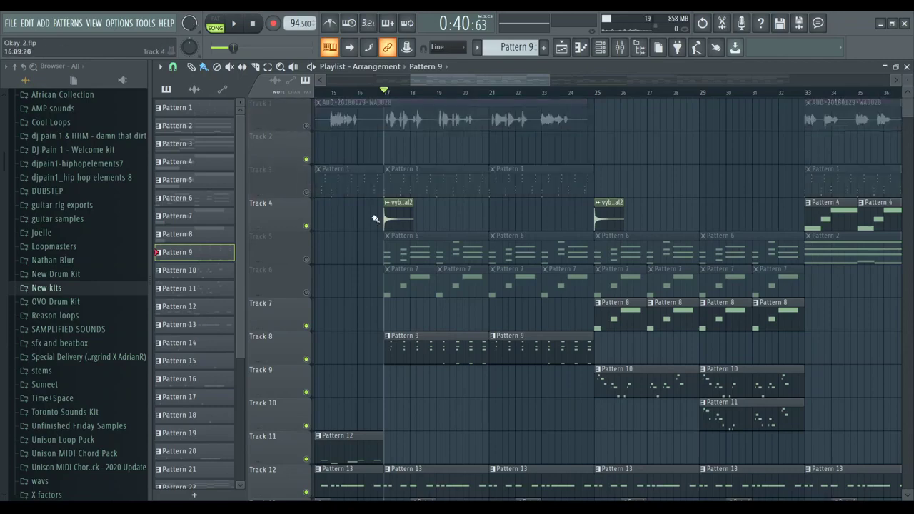
Step: Mute Tracks 8, 17 and 19 so that only the core drums and bass play from bar 17
scroll(376, 218, down, 7)
scroll(378, 229, down, 2)
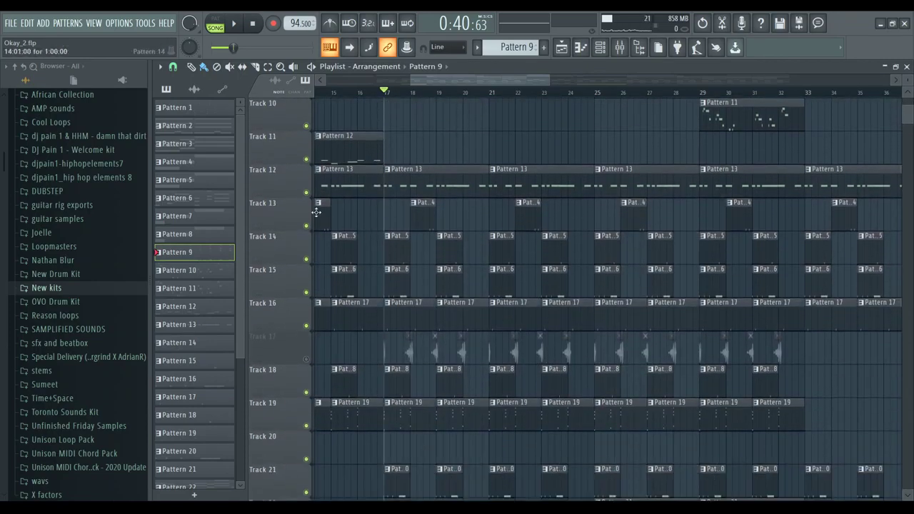
key(space)
key(space)
scroll(330, 227, down, 4)
click(307, 293)
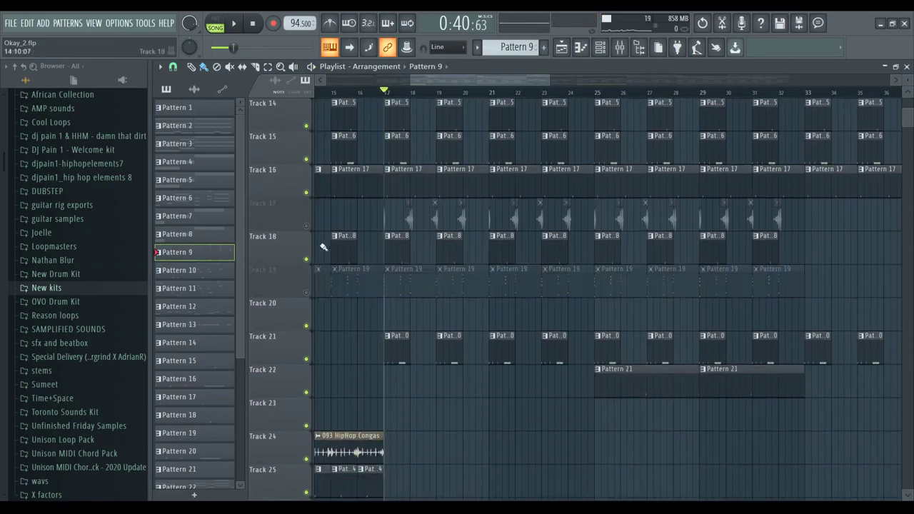
Step: Play the reduced arrangement from bar 17 twice to hear the drums without the Track 17 loop
key(space)
scroll(345, 283, up, 2)
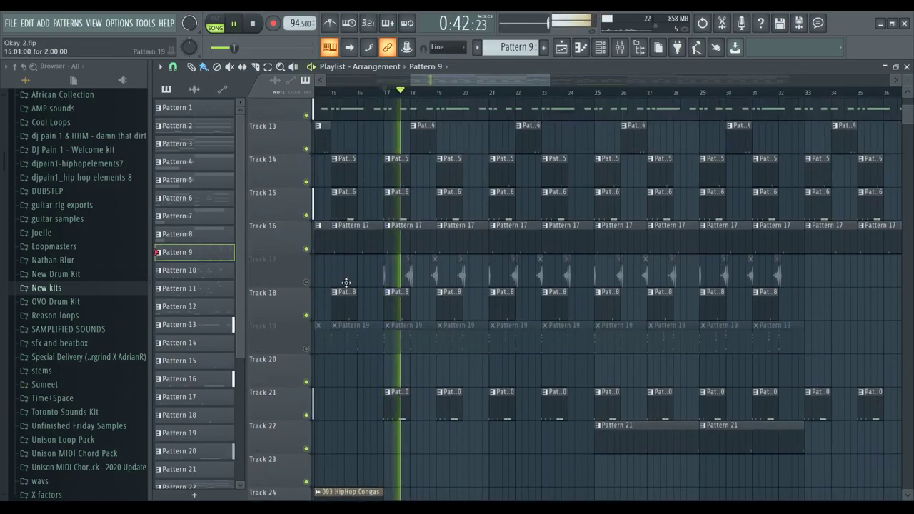
scroll(346, 282, up, 9)
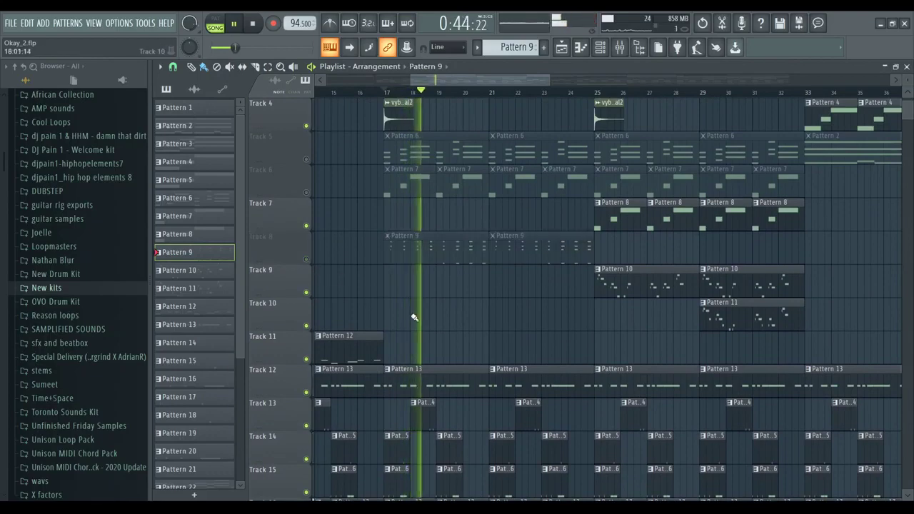
scroll(455, 334, down, 5)
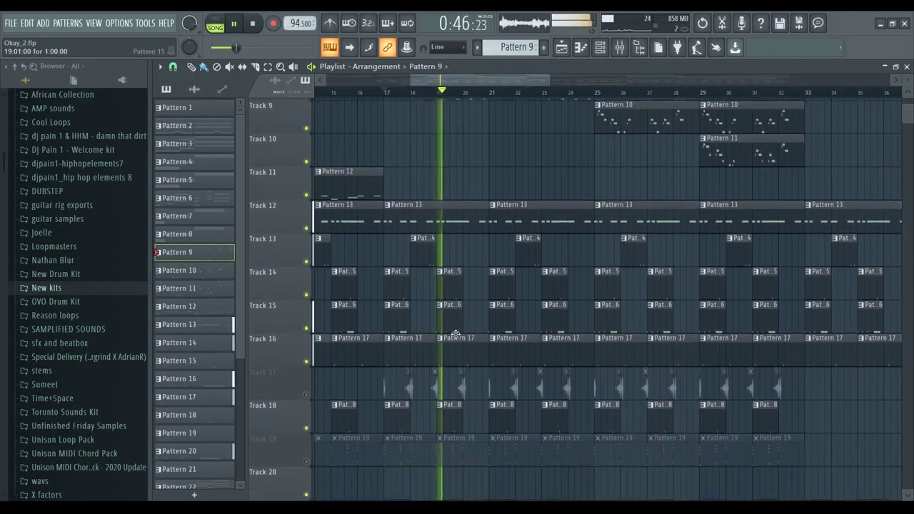
scroll(456, 334, down, 3)
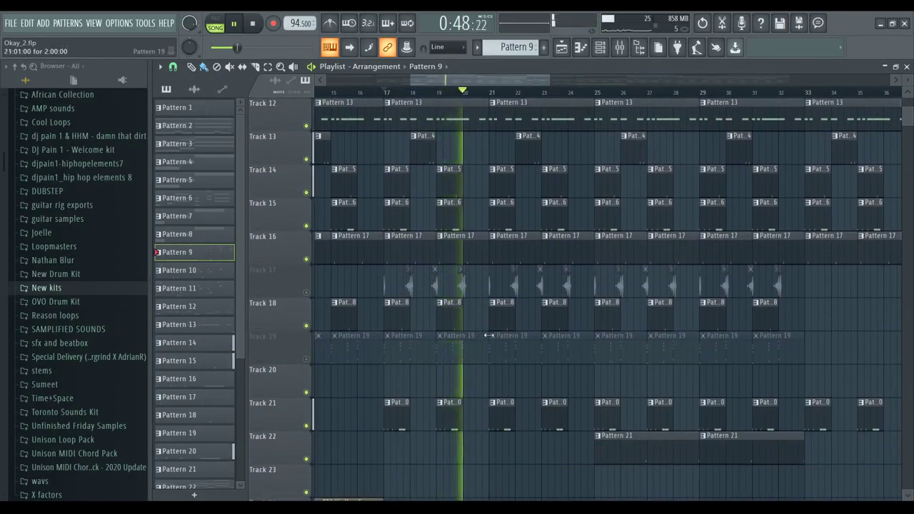
key(space)
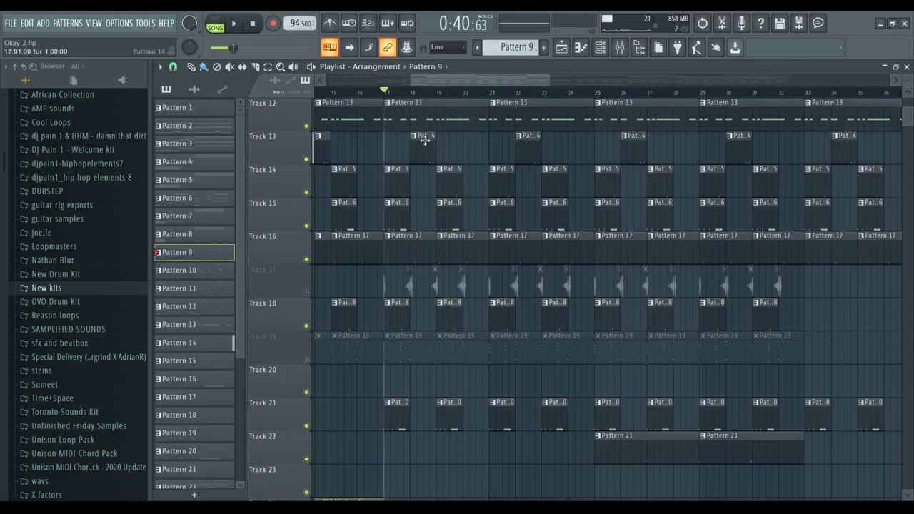
key(space)
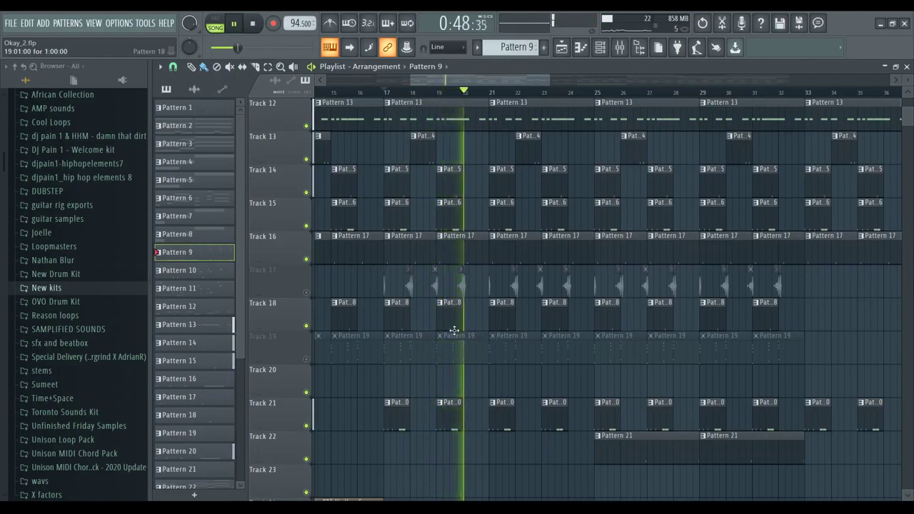
key(space)
Step: Unmute Track 17 and play from bar 17 to hear the drums with the loop slices
click(305, 292)
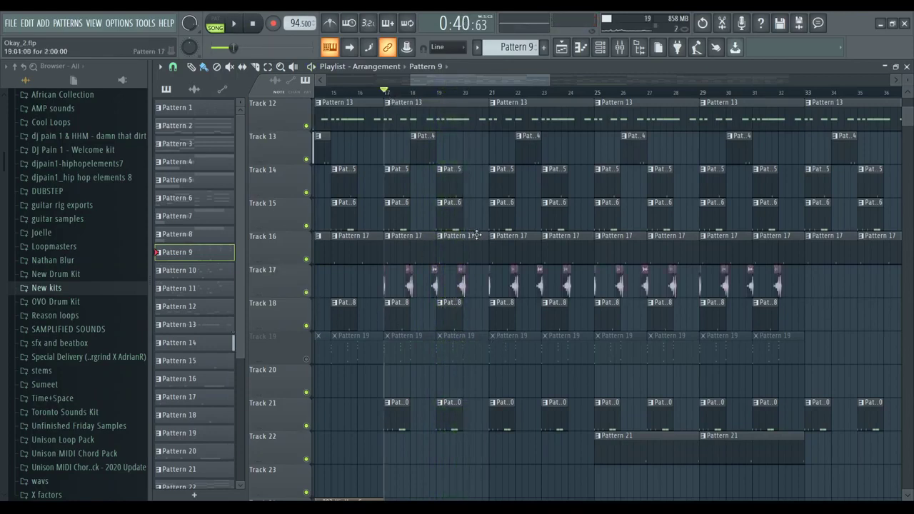
key(space)
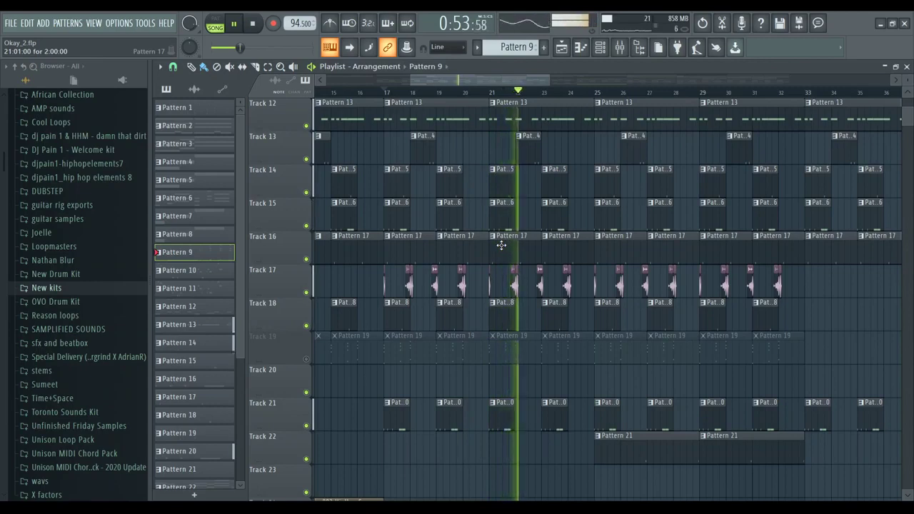
key(space)
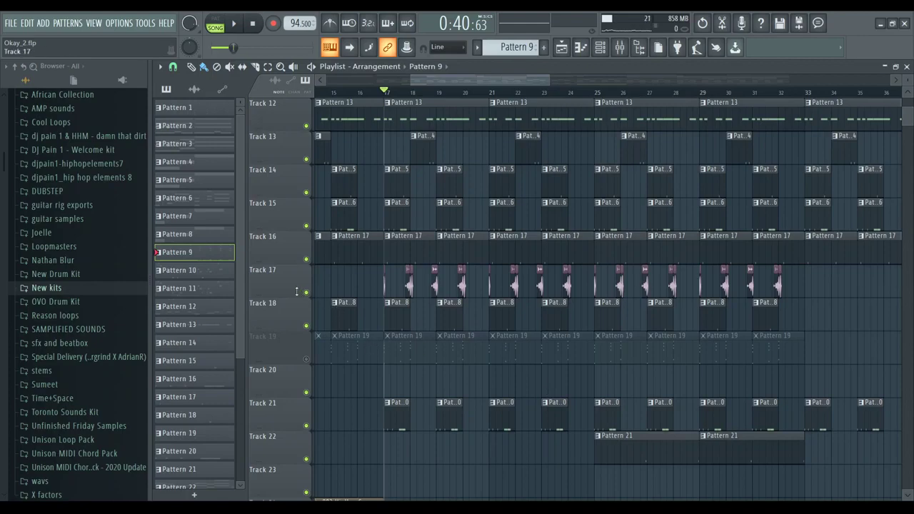
Step: Unmute all tracks and play the full arrangement from bar 17 with Track 1's audio muted
scroll(311, 299, up, 5)
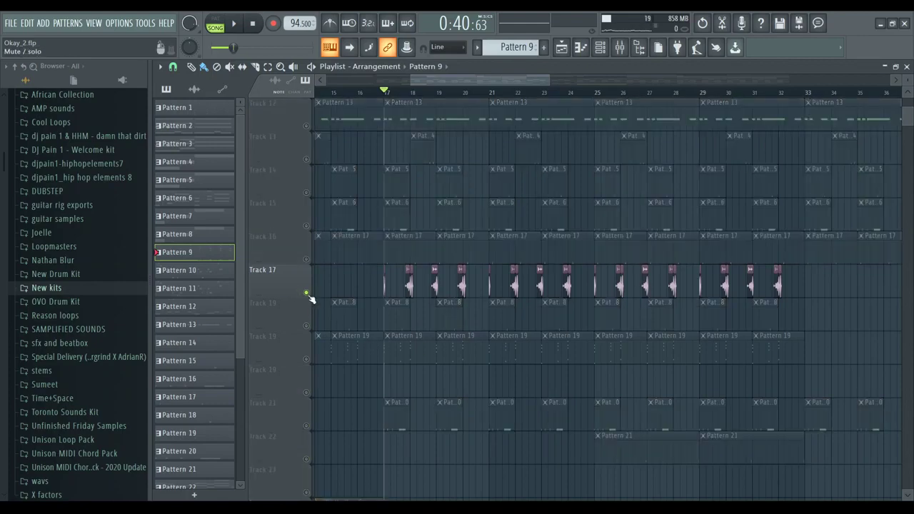
scroll(500, 236, up, 1)
key(space)
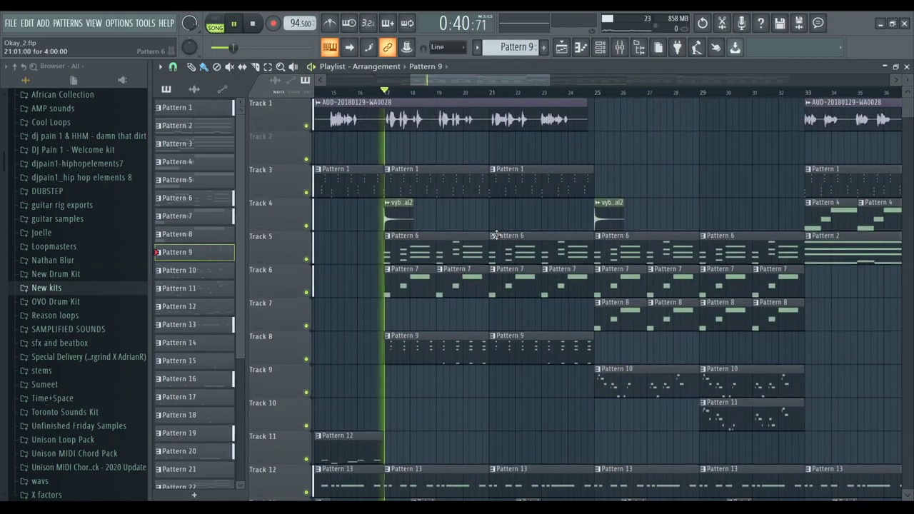
click(305, 125)
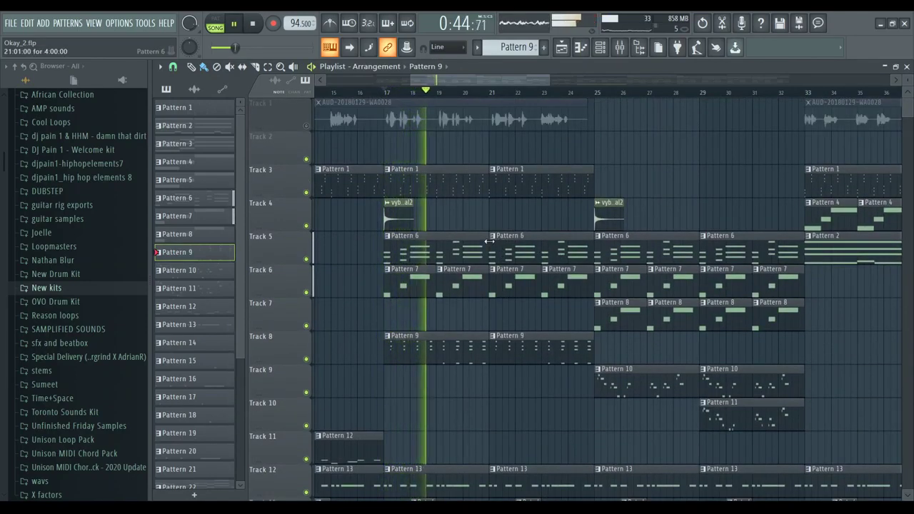
scroll(503, 254, down, 4)
scroll(502, 256, down, 8)
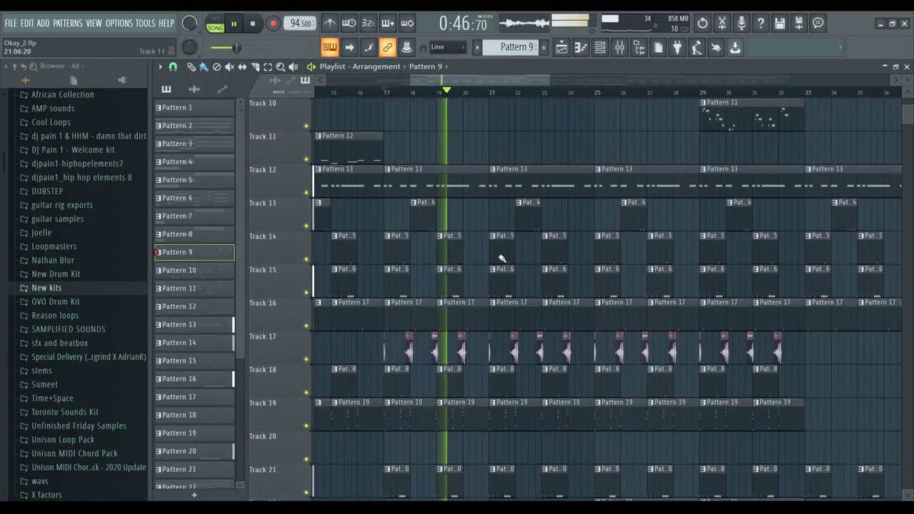
Step: Unmute Track 1 and continue listening to the section up to bar 25 while examining its tracks, stopping playback at the end
scroll(502, 259, up, 13)
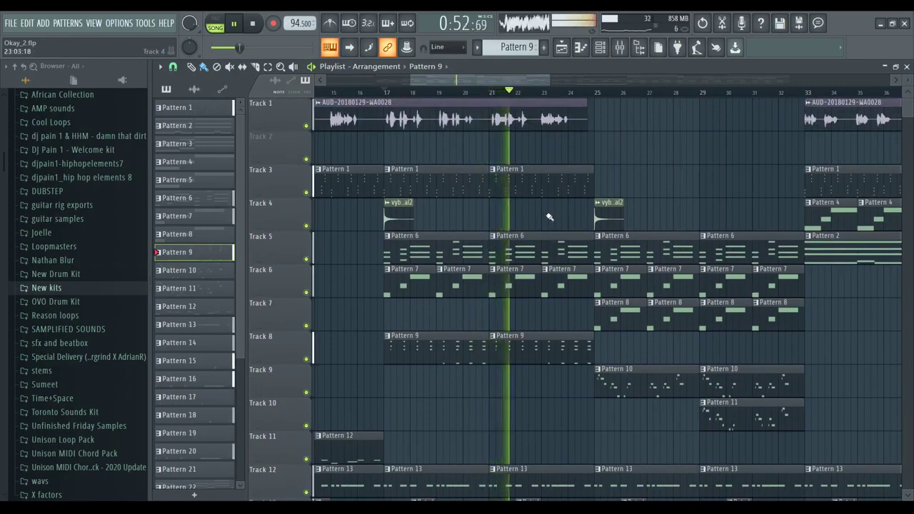
drag(478, 79, 495, 82)
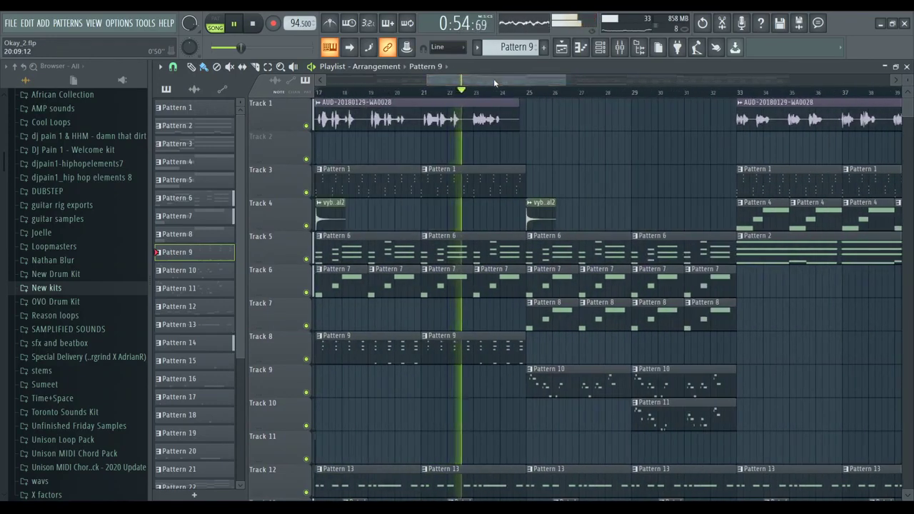
scroll(580, 241, down, 7)
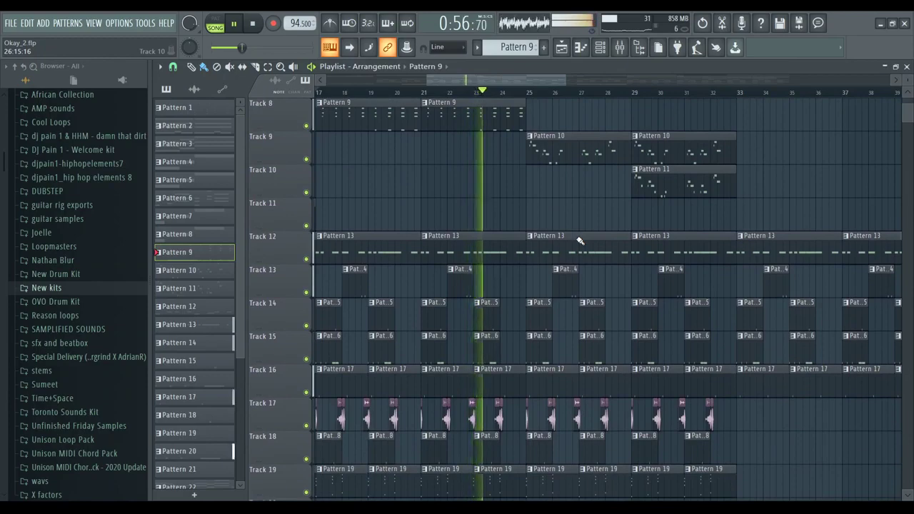
scroll(580, 240, down, 6)
scroll(573, 241, up, 1)
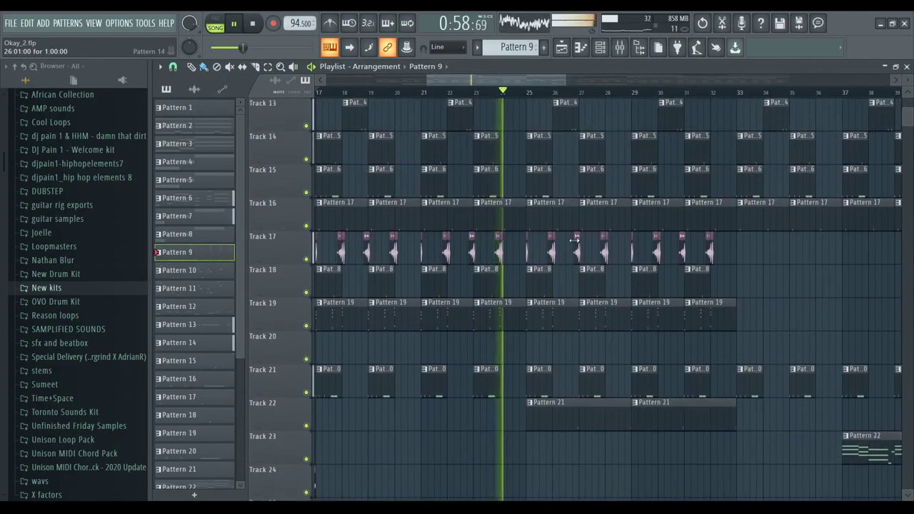
key(space)
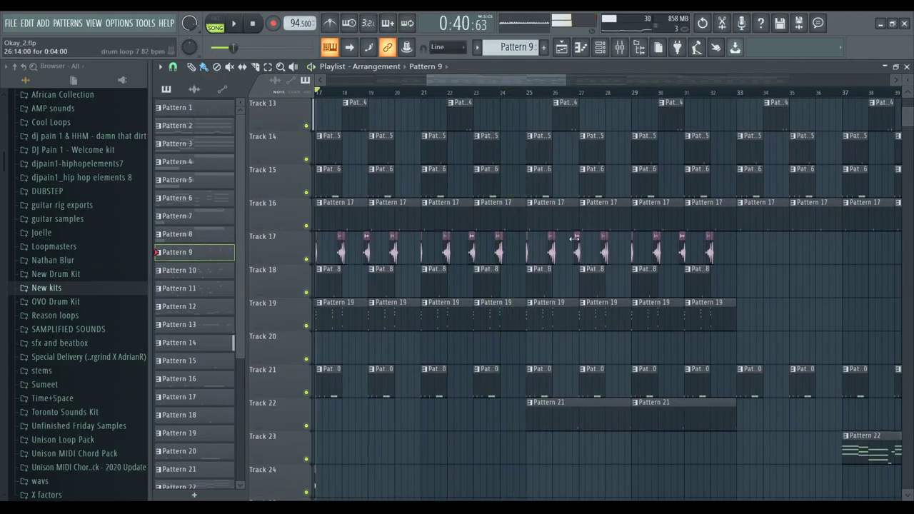
Step: Show the playlist from bar 1 to about bar 59 and place the playhead at bar 25
scroll(562, 84, down, 6)
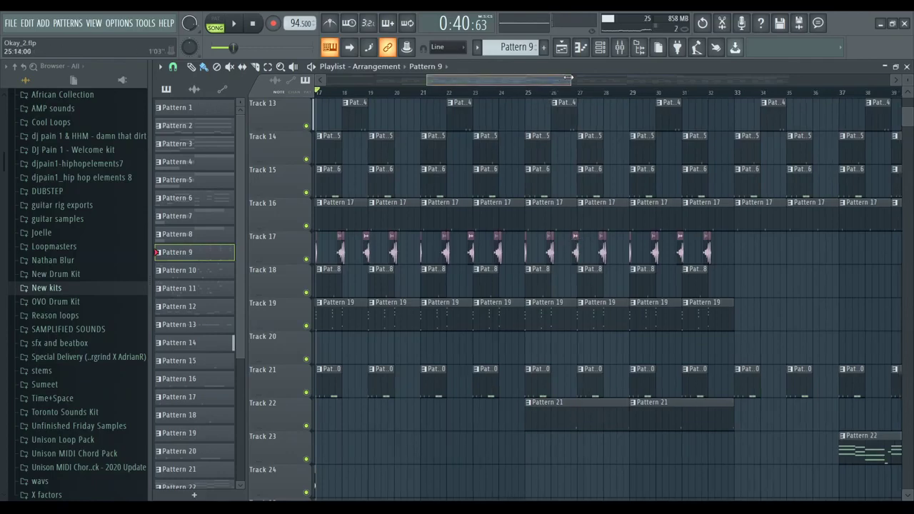
scroll(693, 154, up, 11)
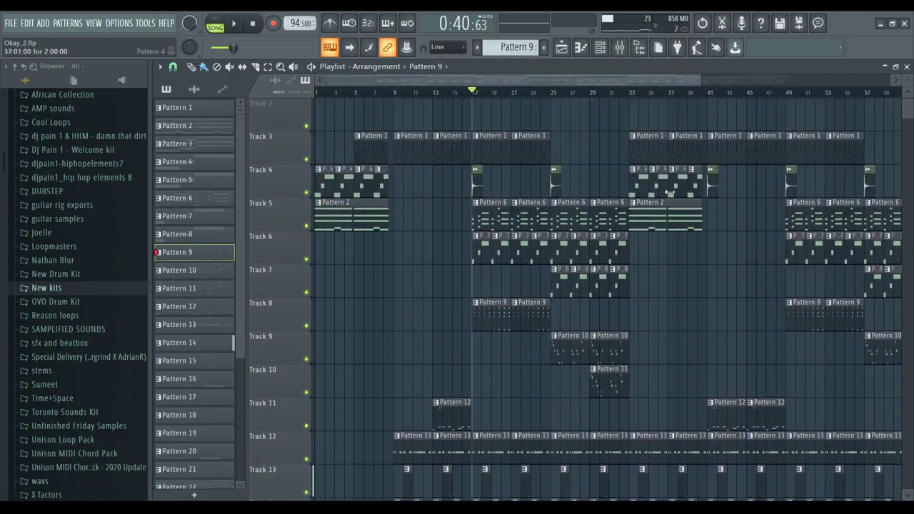
scroll(670, 193, up, 1)
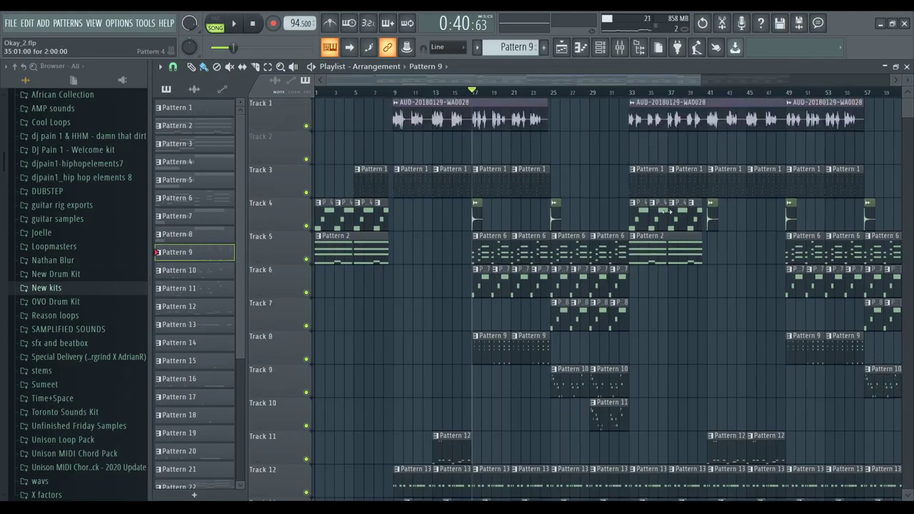
click(554, 97)
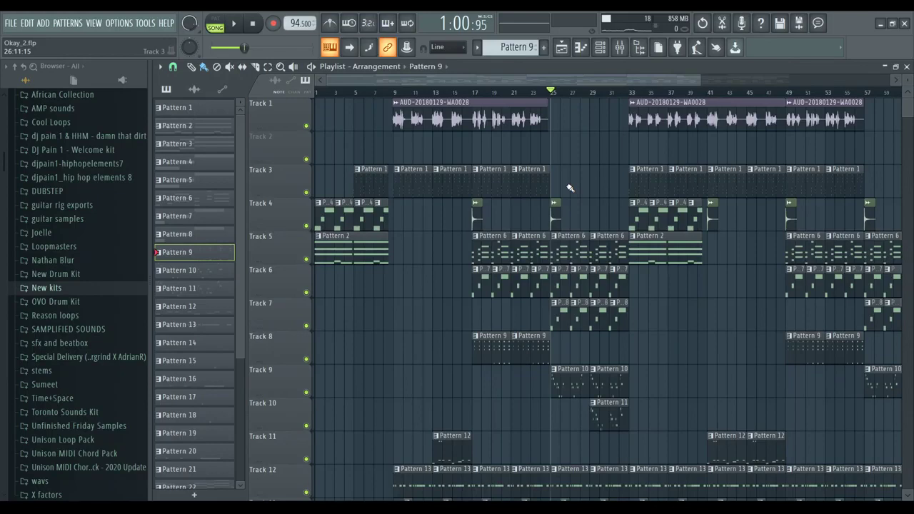
scroll(570, 187, down, 2)
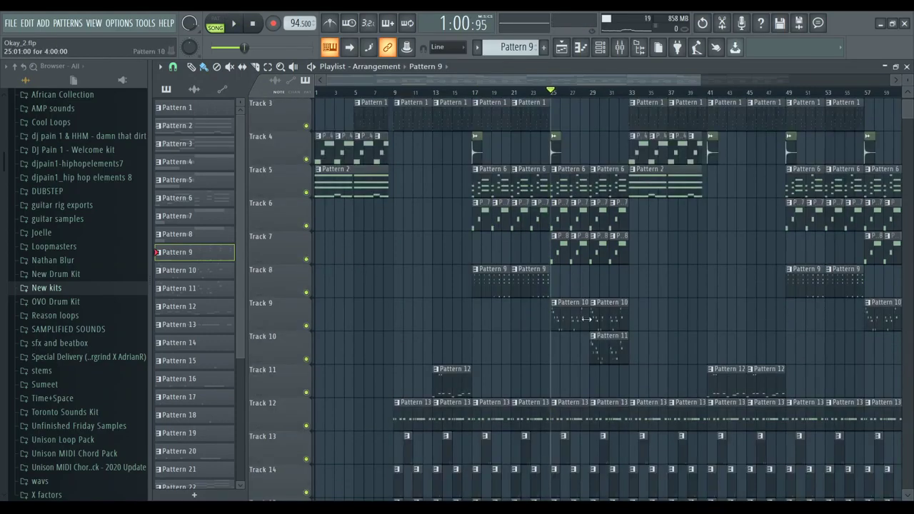
scroll(587, 318, down, 10)
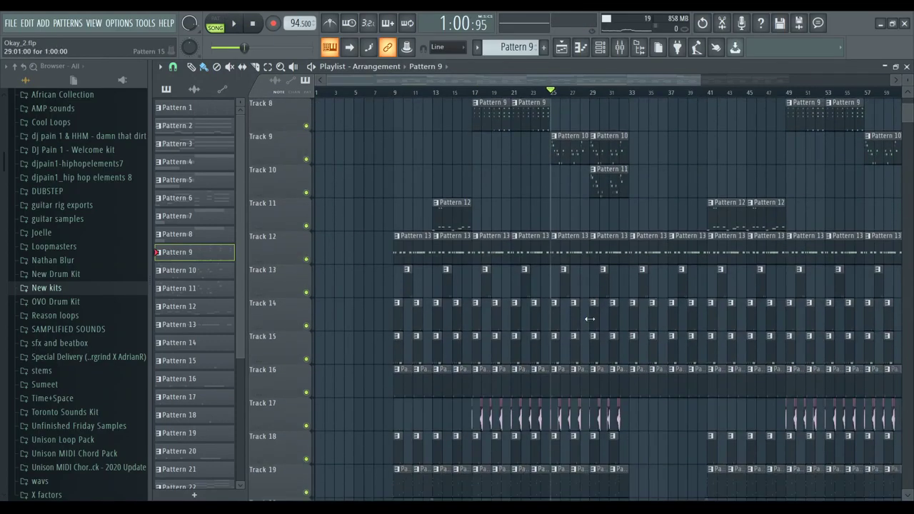
Step: Solo Track 7 and play it from bar 25, stopping after a short listen
scroll(589, 318, up, 10)
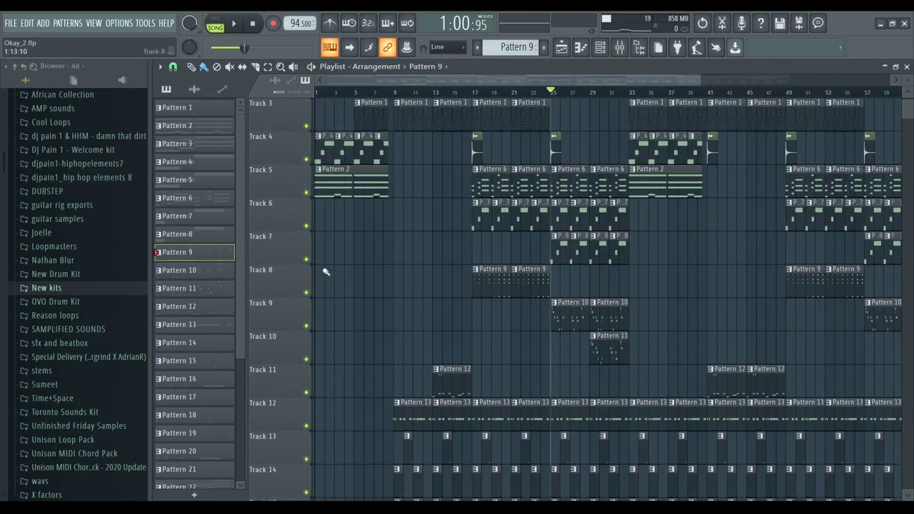
right_click(306, 259)
key(space)
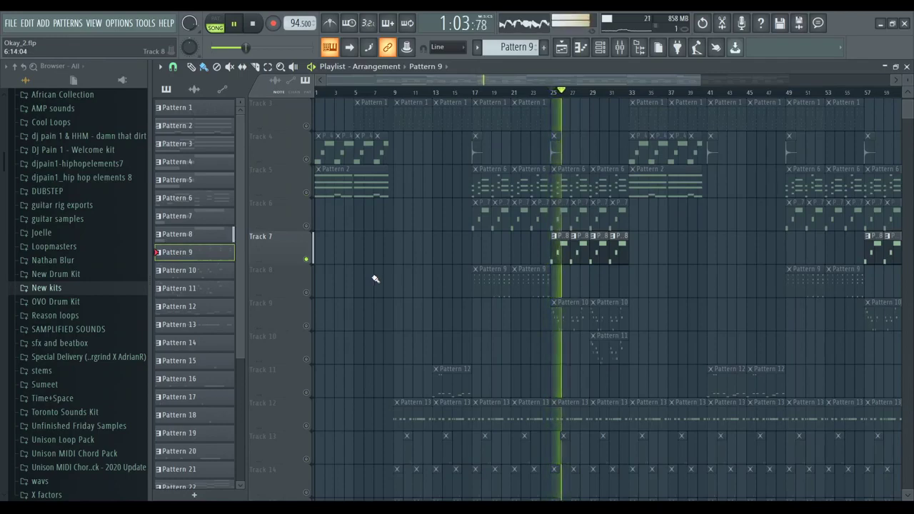
key(space)
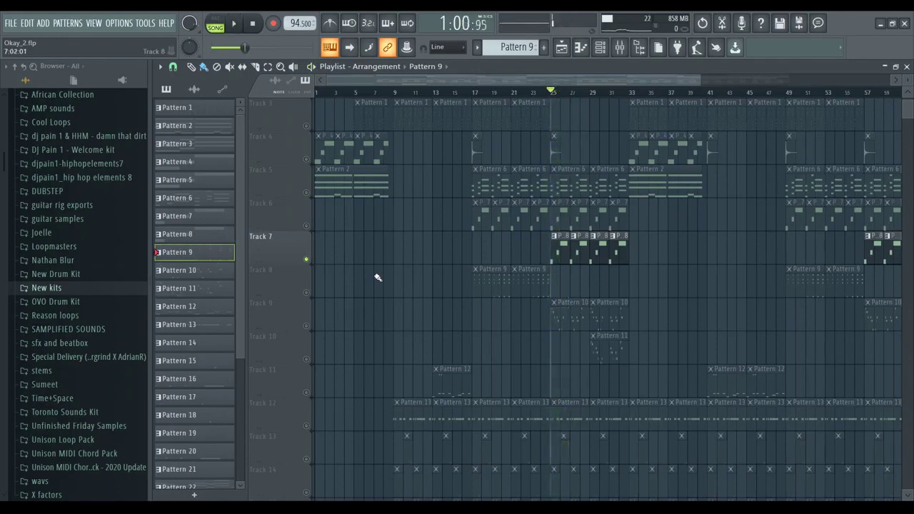
Step: Isolate Track 6 instead of Track 7 and play it alone from bar 25
click(306, 226)
click(306, 260)
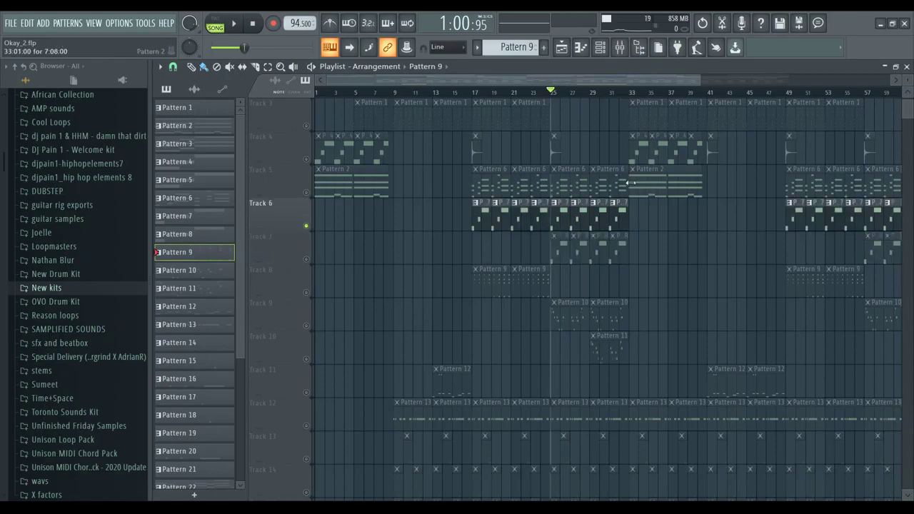
key(space)
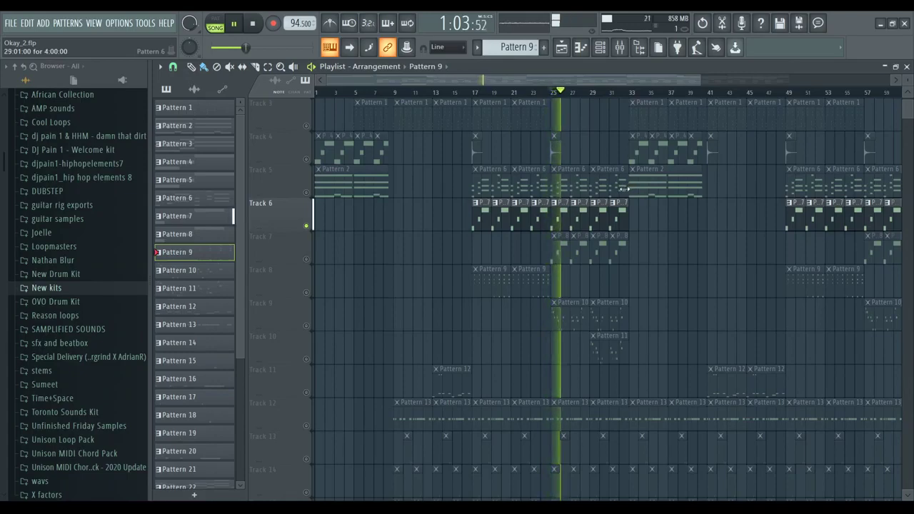
key(space)
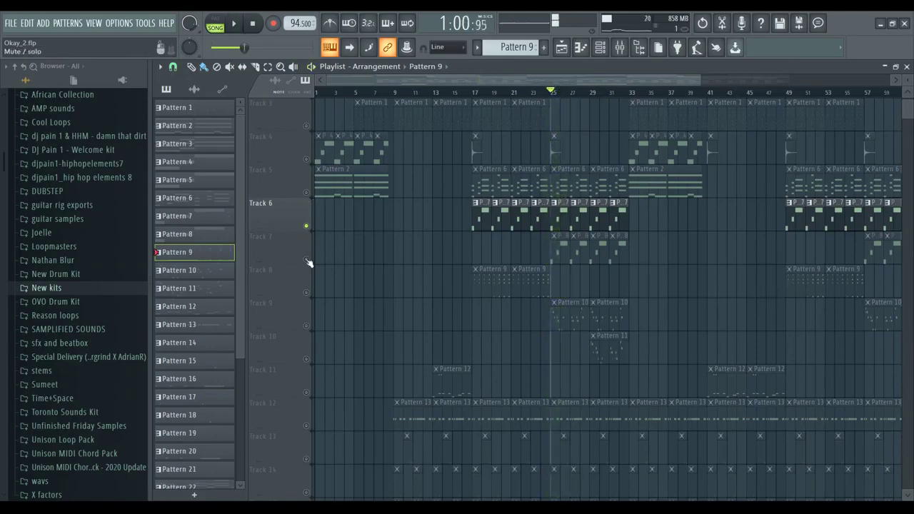
Step: Unmute Track 7, play Tracks 6 and 7 together from bar 25, and open the Sylenth1 instrument to examine its sound
click(307, 260)
key(space)
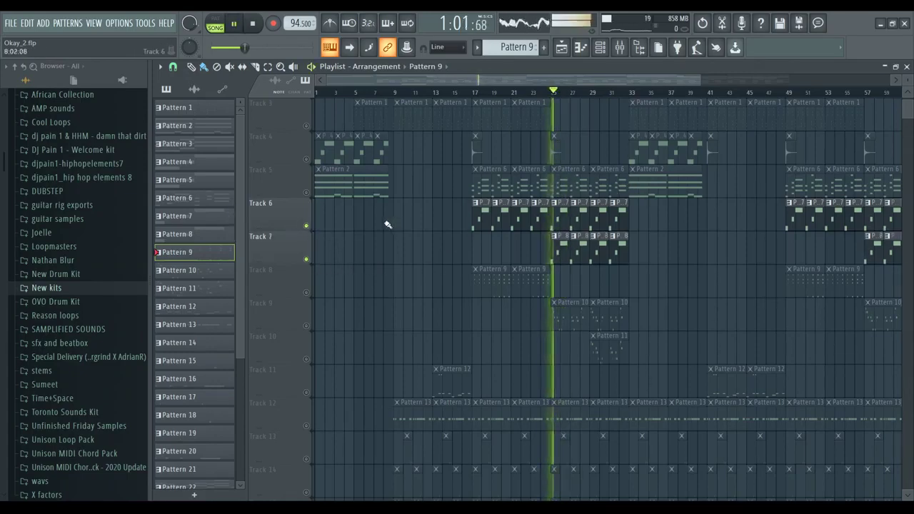
key(F6)
click(414, 310)
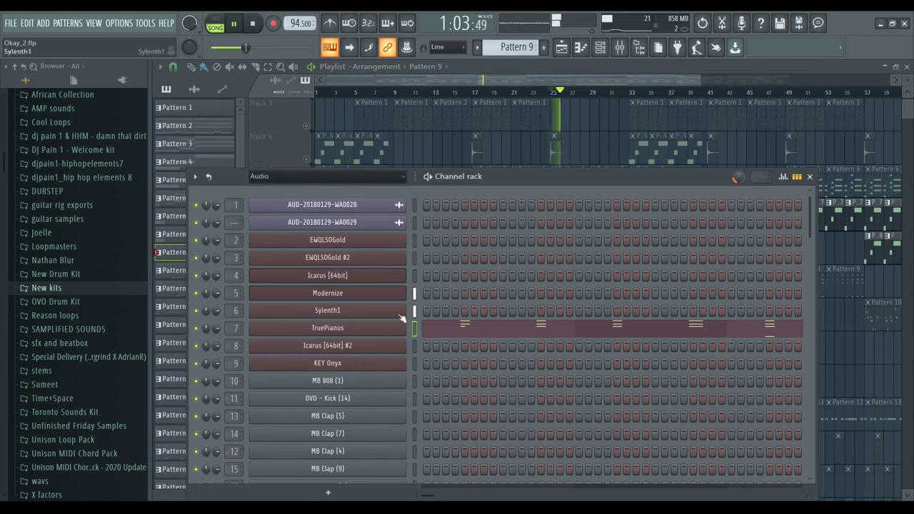
key(space)
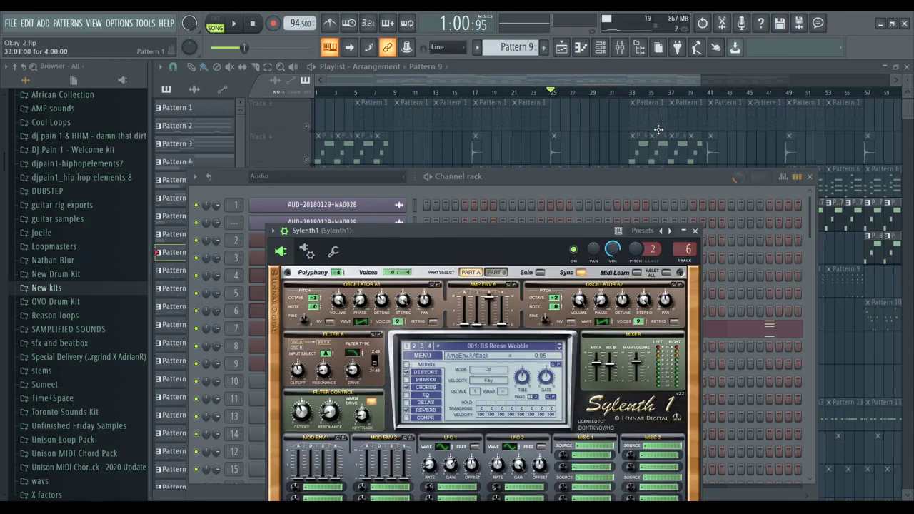
Step: Return to the playlist and briefly replay Tracks 6 and 7 together from bar 25
click(591, 175)
click(585, 98)
scroll(593, 264, down, 1)
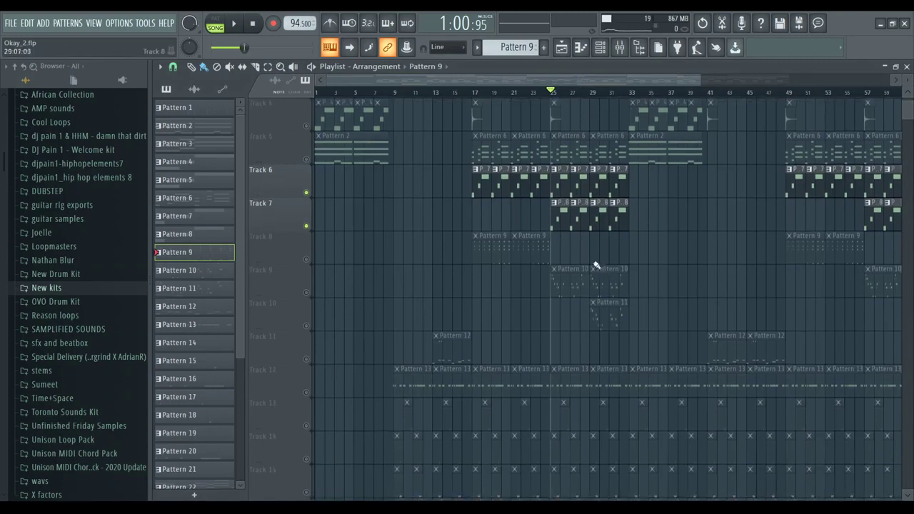
key(space)
key(space)
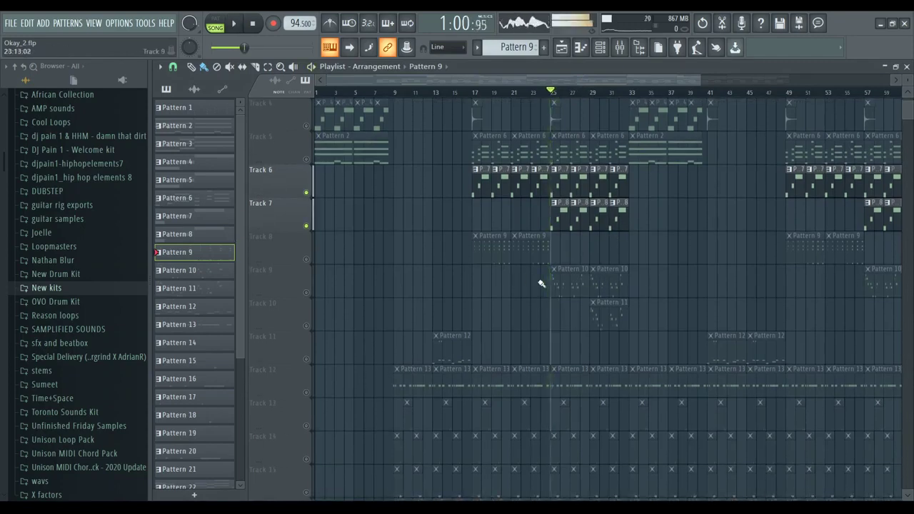
Step: Isolate Track 9 briefly, restore all tracks, and play the full arrangement from bar 25 while examining its layers
click(306, 292)
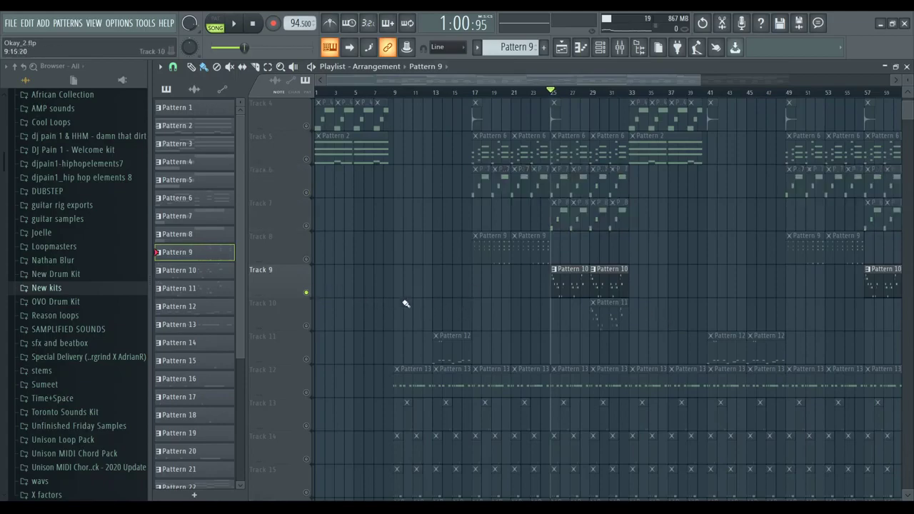
right_click(307, 293)
key(space)
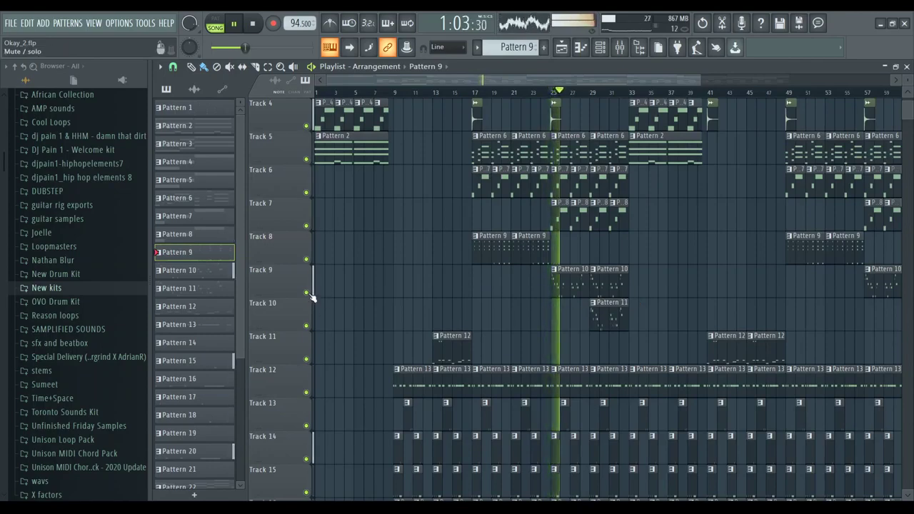
drag(554, 80, 625, 79)
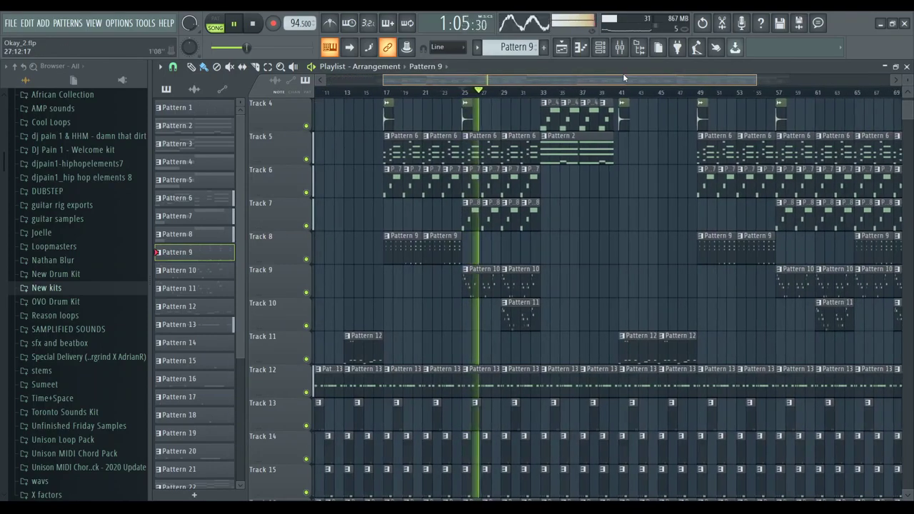
scroll(607, 171, up, 3)
scroll(606, 171, down, 2)
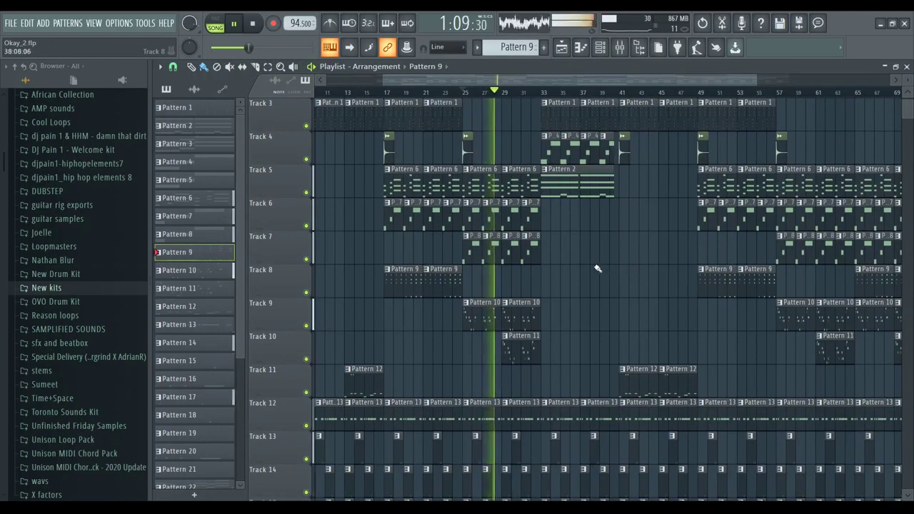
key(space)
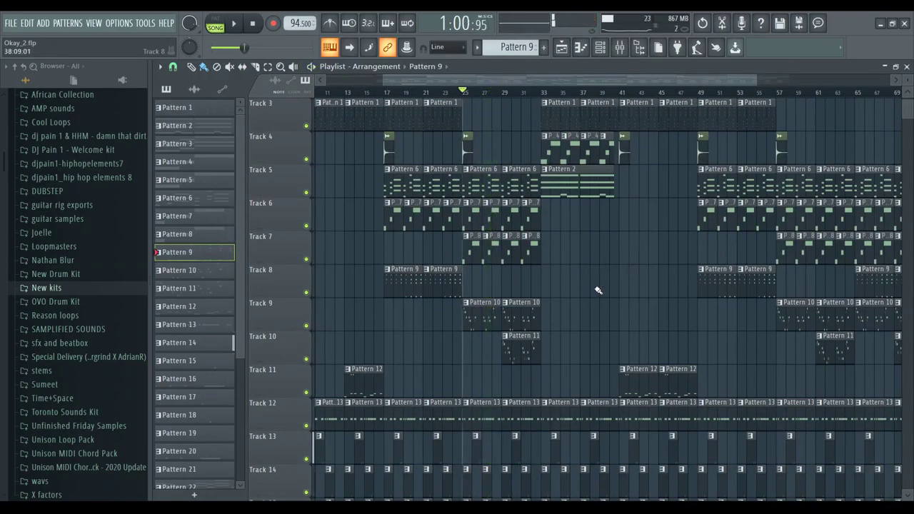
Step: Solo Track 1 and play its audio clip from bar 17
scroll(598, 290, up, 2)
click(389, 93)
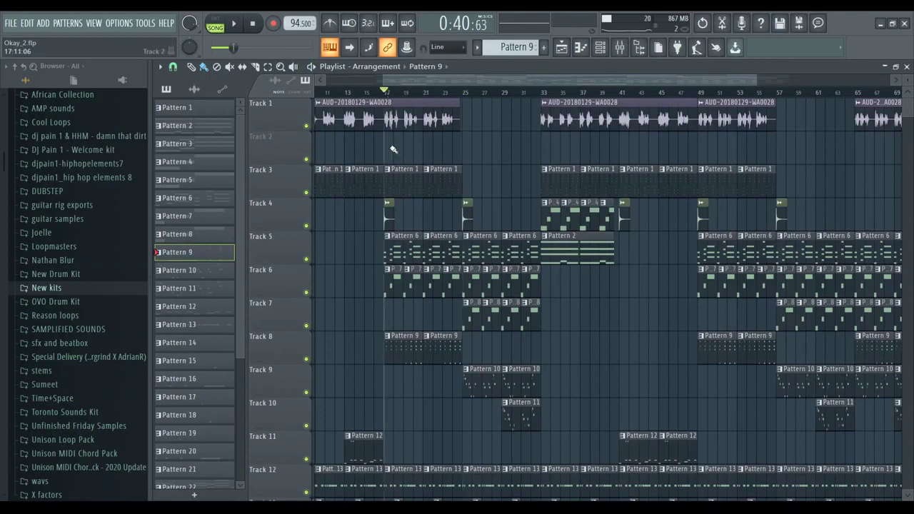
right_click(305, 126)
key(space)
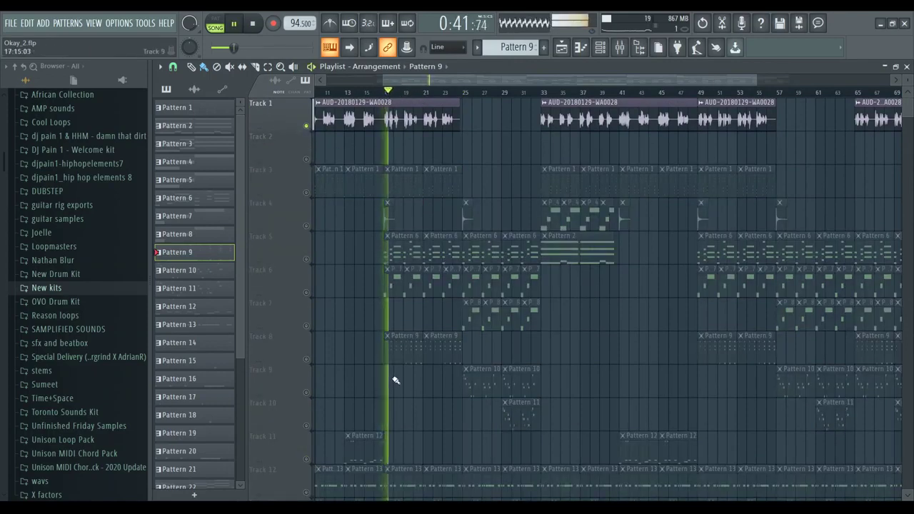
Step: Isolate Track 9 and play its Pattern 10 melody from bar 25, stopping after a few seconds
right_click(306, 392)
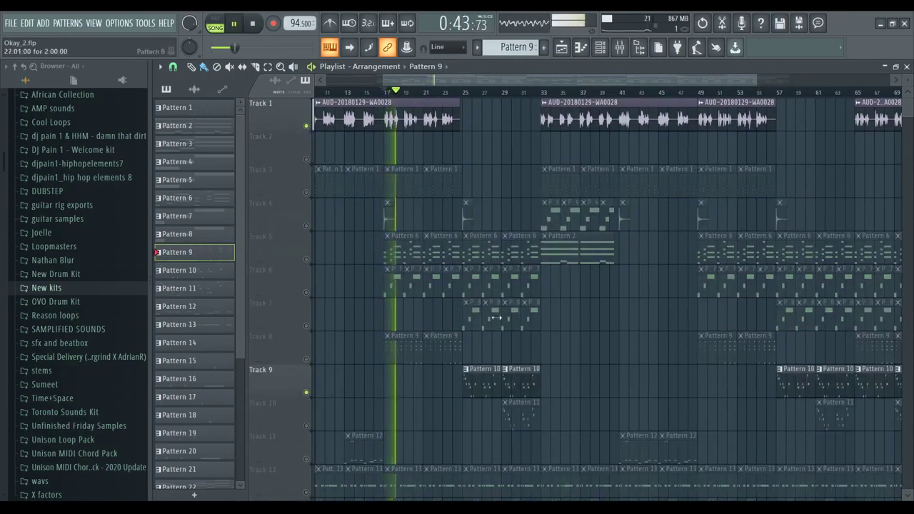
scroll(502, 190, down, 2)
key(space)
click(467, 93)
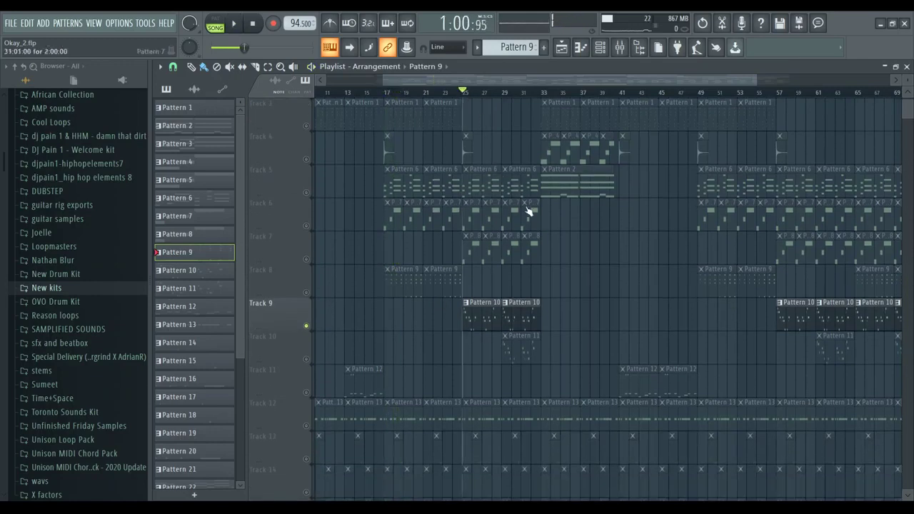
key(space)
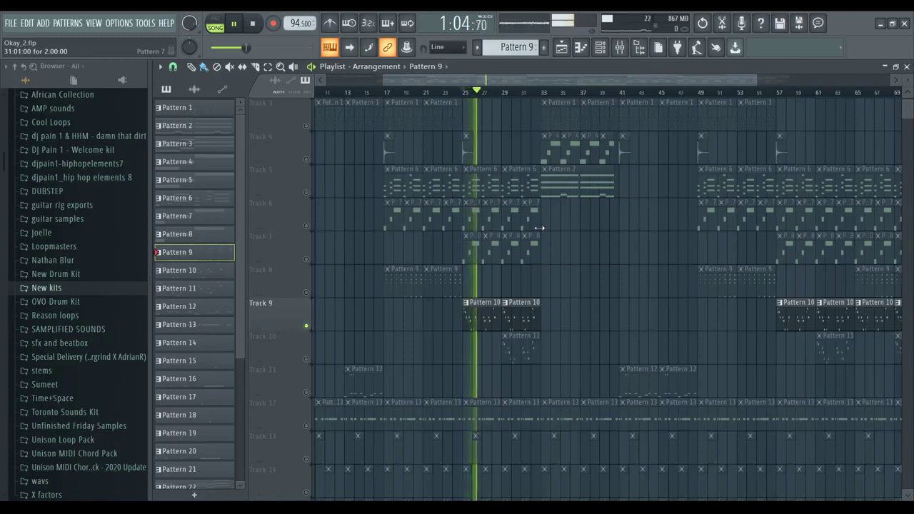
key(space)
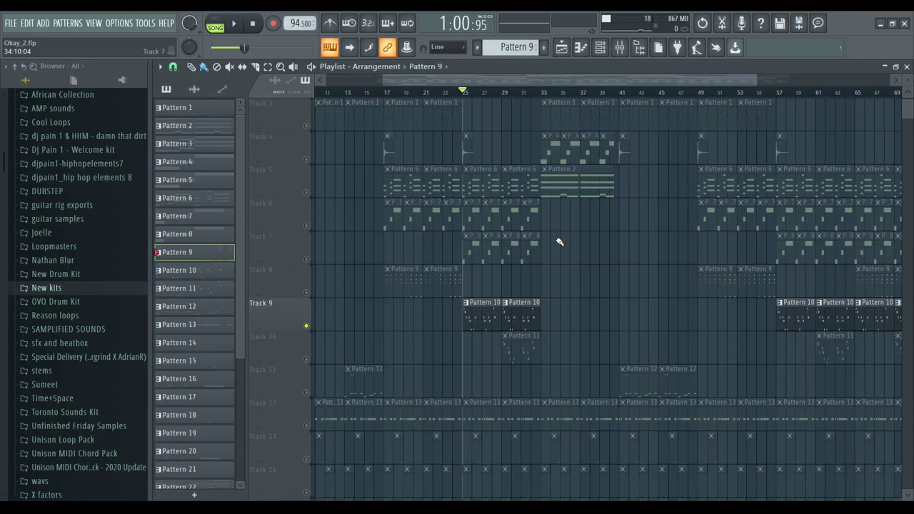
Step: Play the isolated Track 9 melody again, starting from bar 27
click(484, 92)
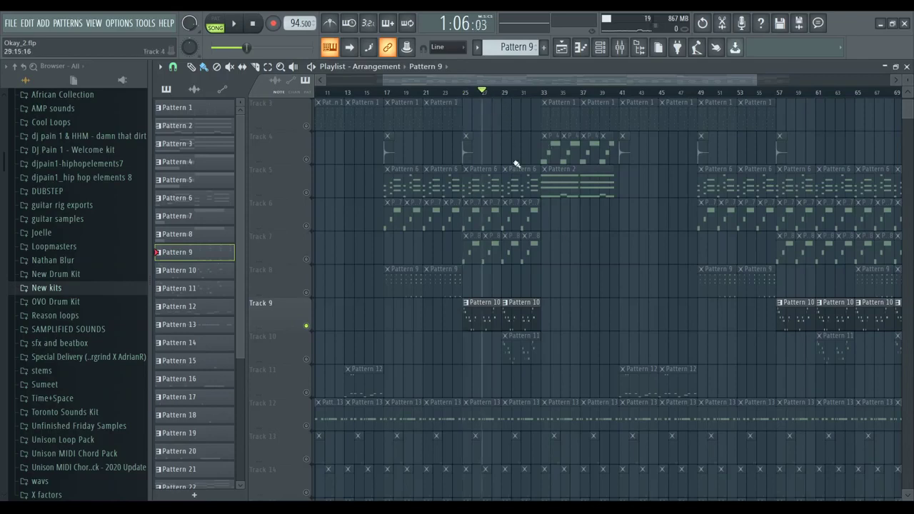
key(space)
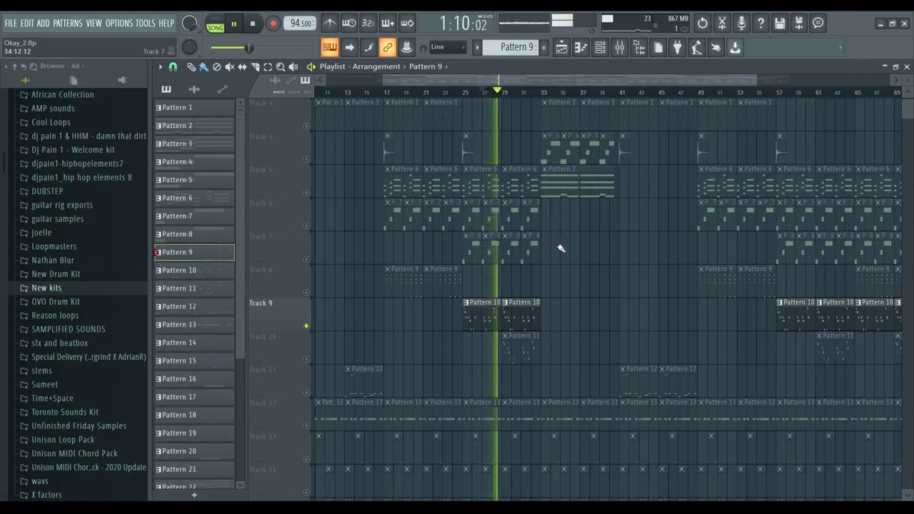
key(space)
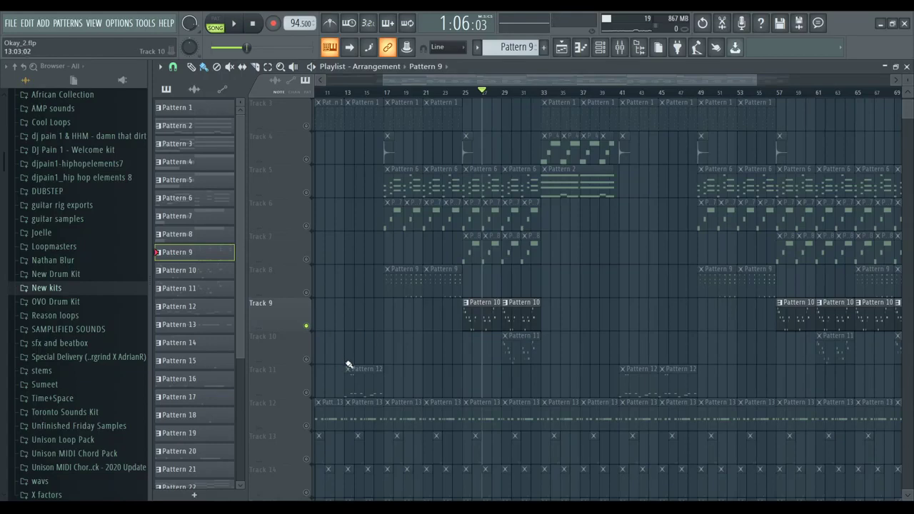
Step: Unmute Track 10, play Tracks 9 and 10 from bar 25, and open the Icarus [64bit] #2 instrument to examine its preset
click(307, 360)
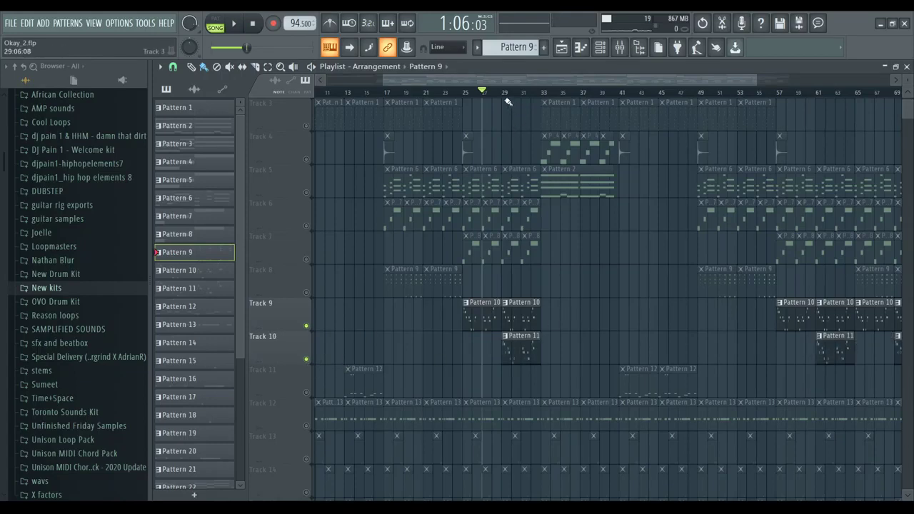
drag(494, 92, 468, 98)
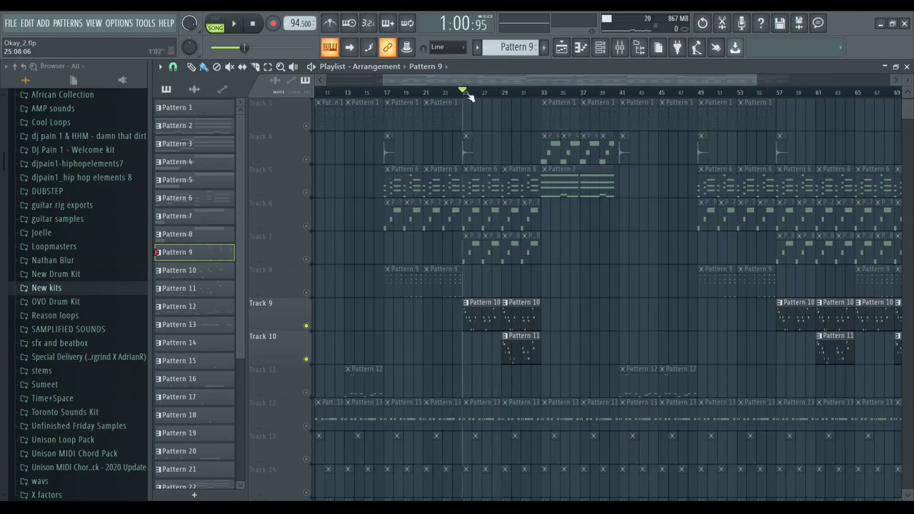
key(space)
key(F6)
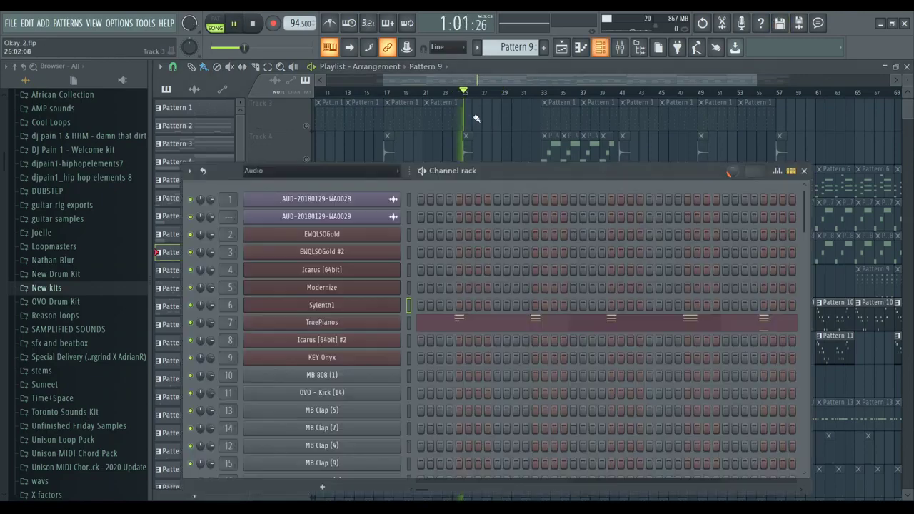
click(389, 340)
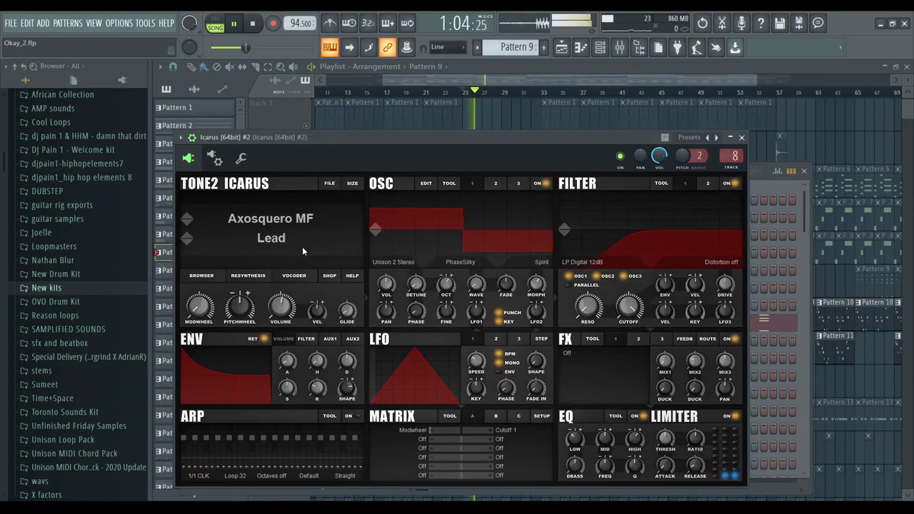
click(252, 26)
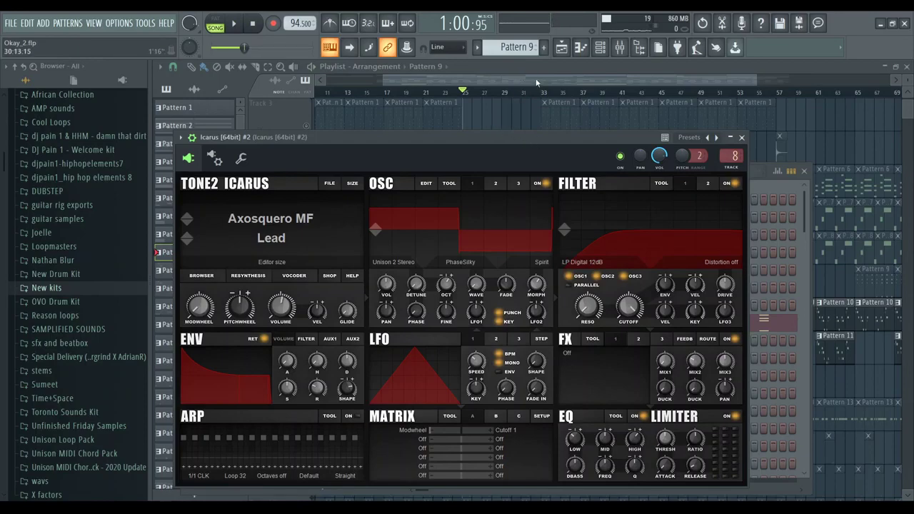
Step: Close the instrument and play Tracks 9 and 10 together from bar 29 to hear the layered melody
key(Escape)
click(503, 92)
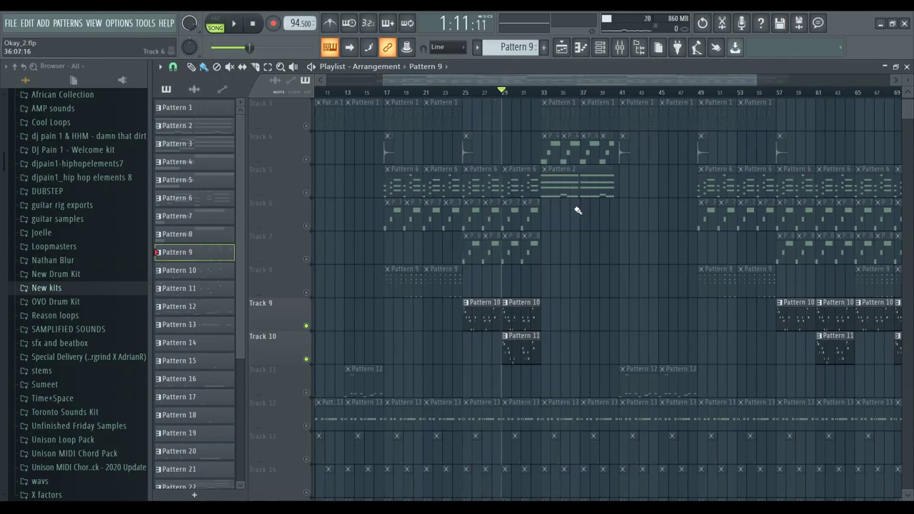
key(space)
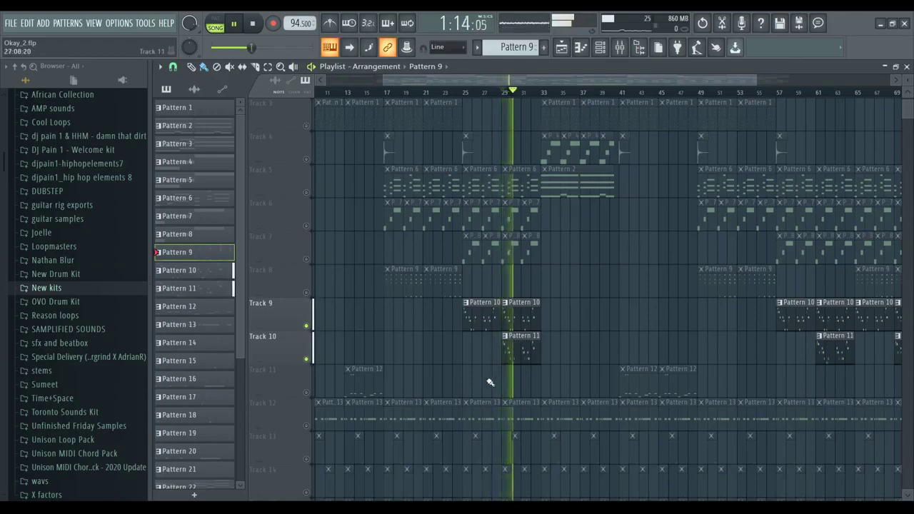
key(space)
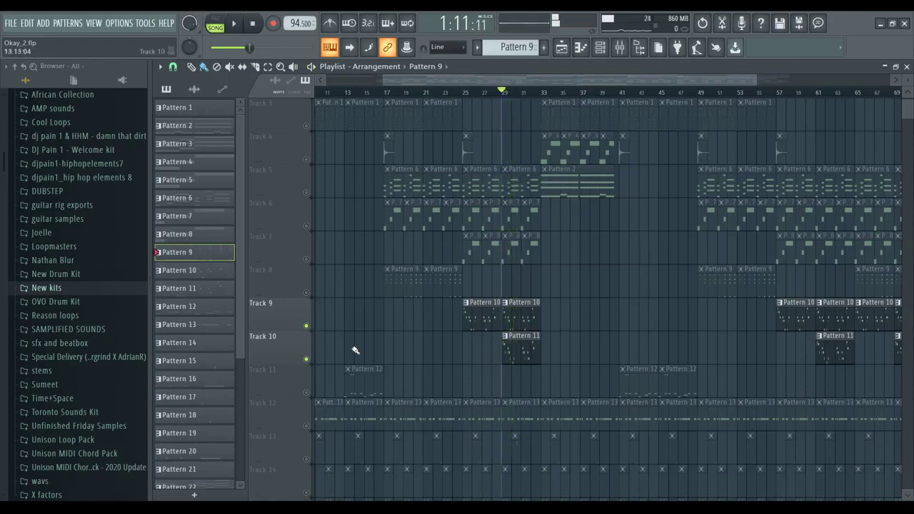
Step: Mute Track 9 and play Track 10's Pattern 11 melody alone from bar 29
click(307, 327)
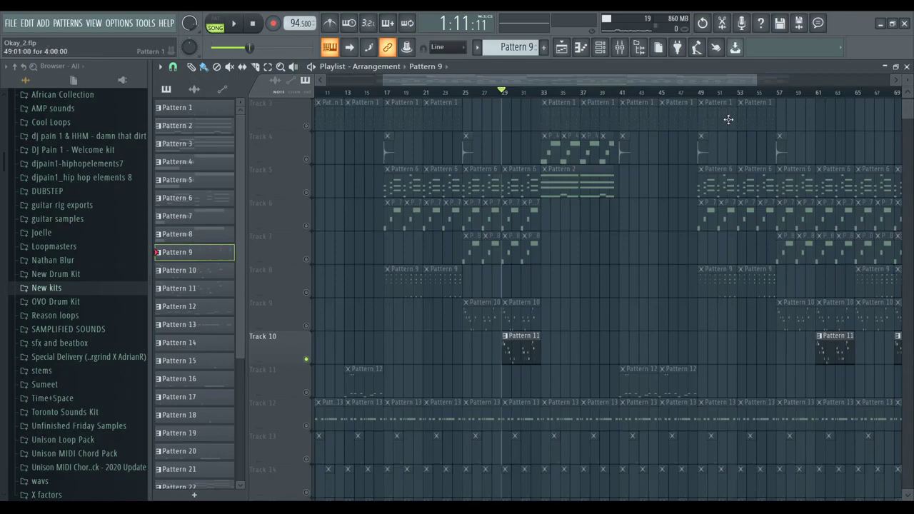
drag(754, 80, 542, 85)
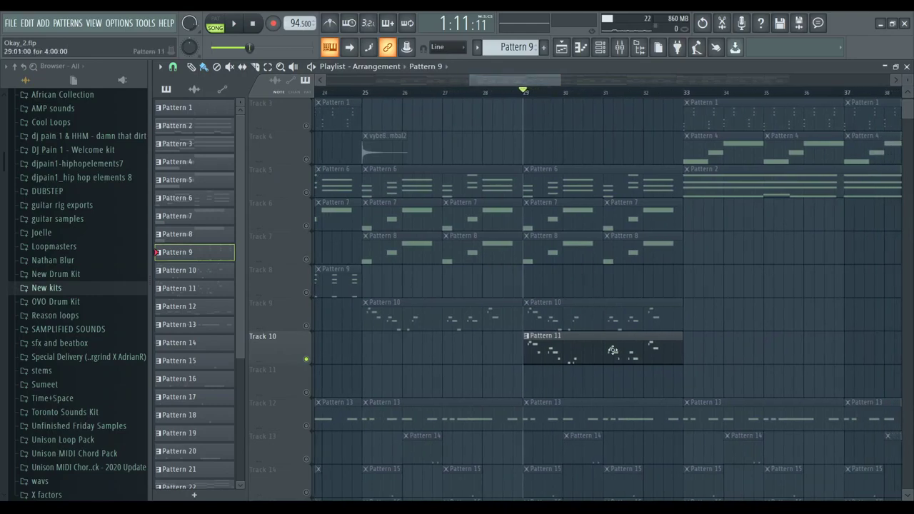
key(space)
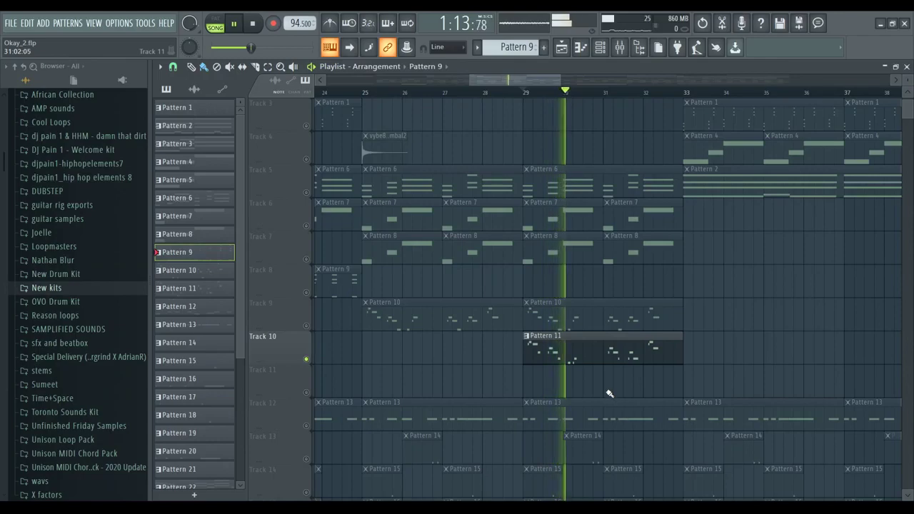
Step: Stop playback and open the KEY Onyx instrument (Icarus [64bit] #3) to examine its Sylenth1 preset
key(F6)
key(space)
click(371, 358)
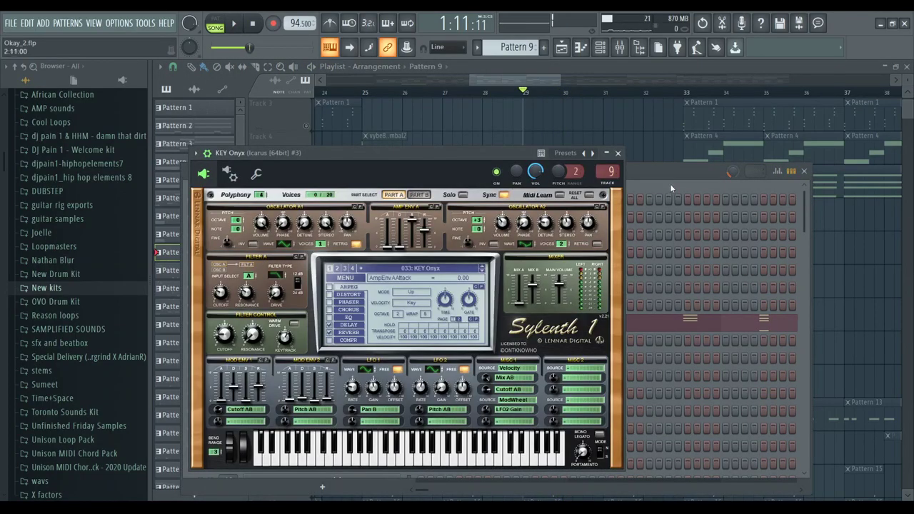
Step: Close the KEY Onyx instrument, unmute Track 9, and play Tracks 9 and 10 together from bar 29
click(540, 78)
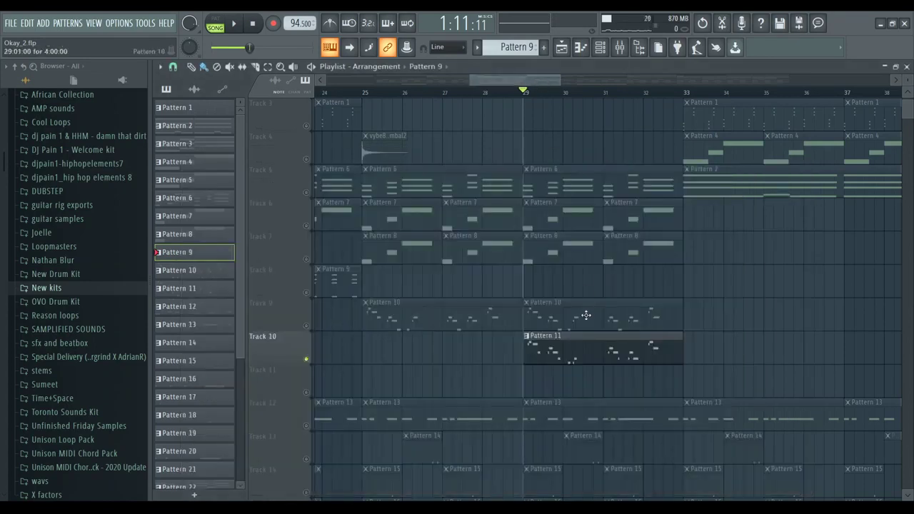
click(306, 326)
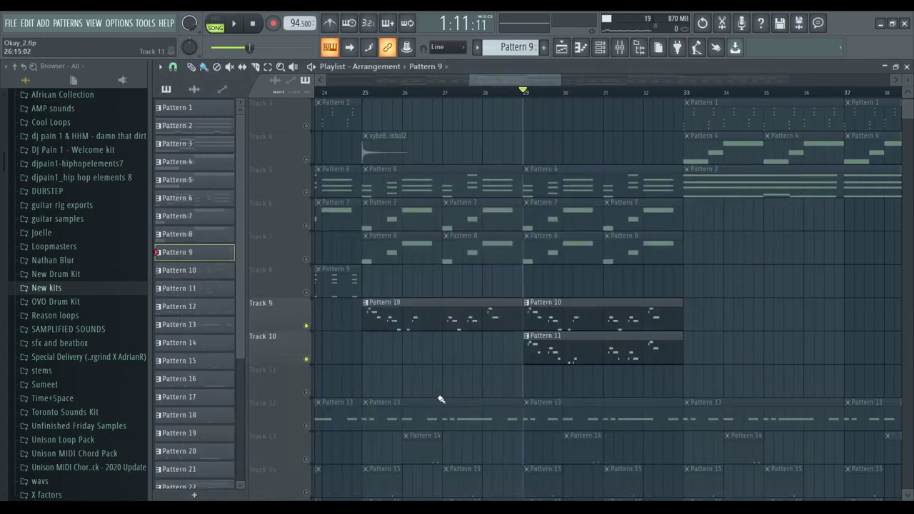
key(space)
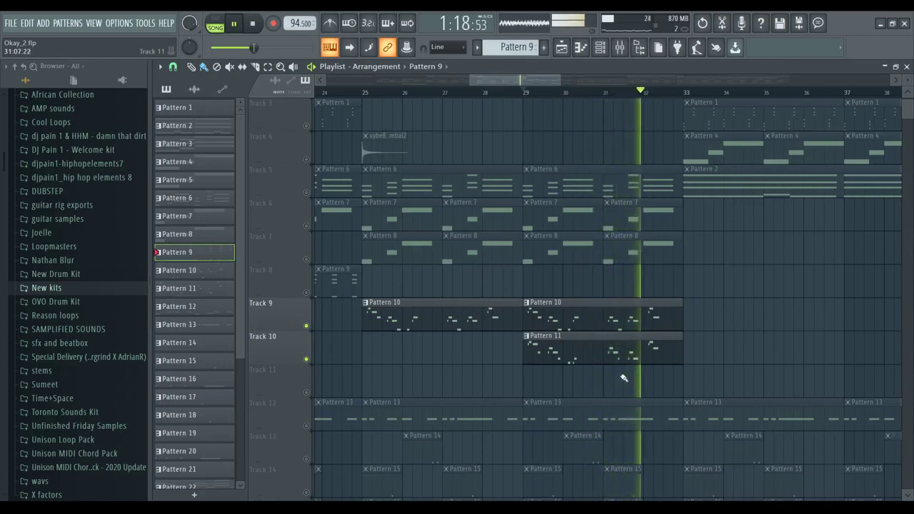
key(space)
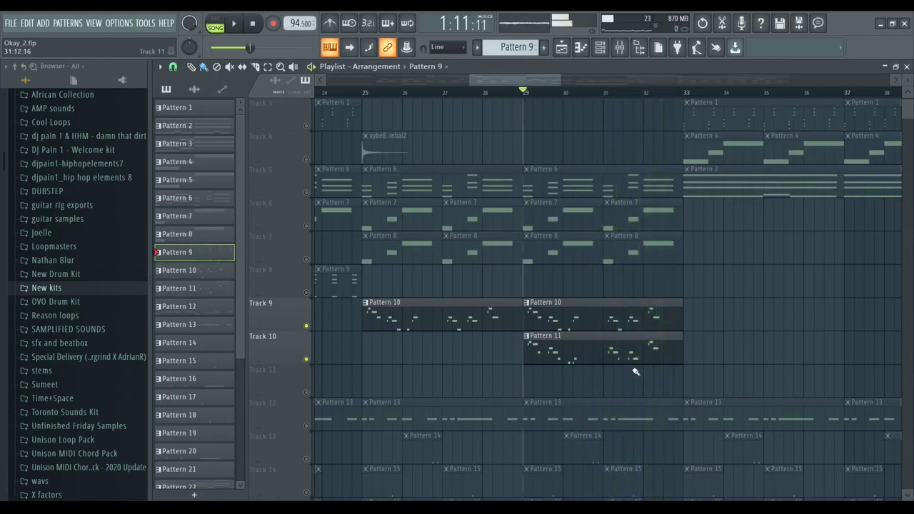
Step: Unmute all tracks and play the full arrangement from bar 25
drag(564, 81, 722, 82)
ctrl+click(306, 325)
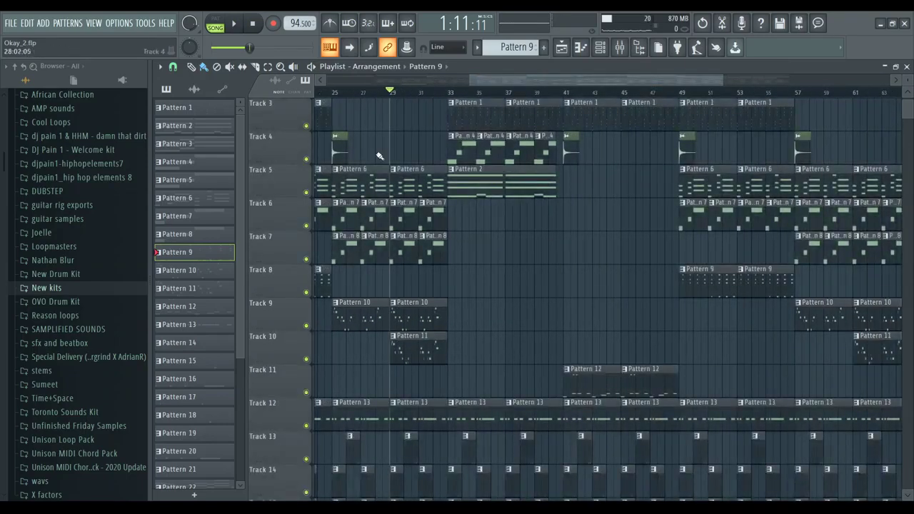
key(space)
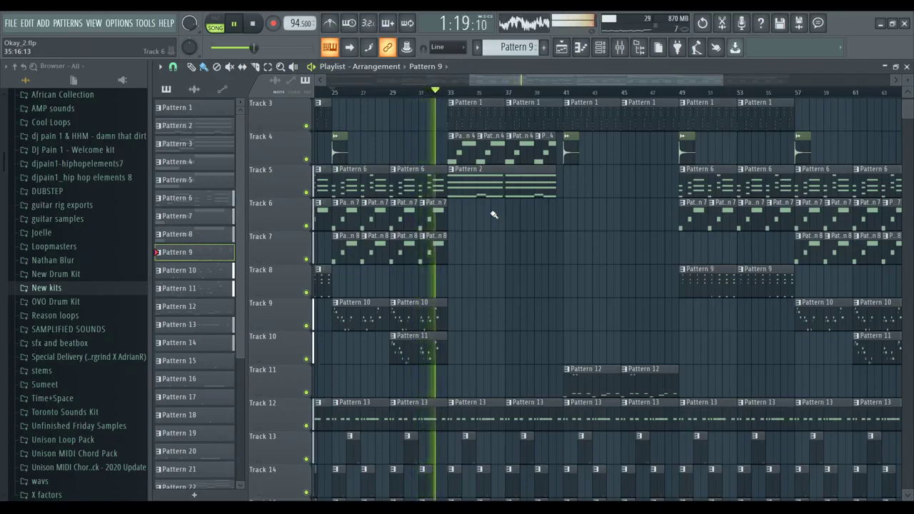
key(space)
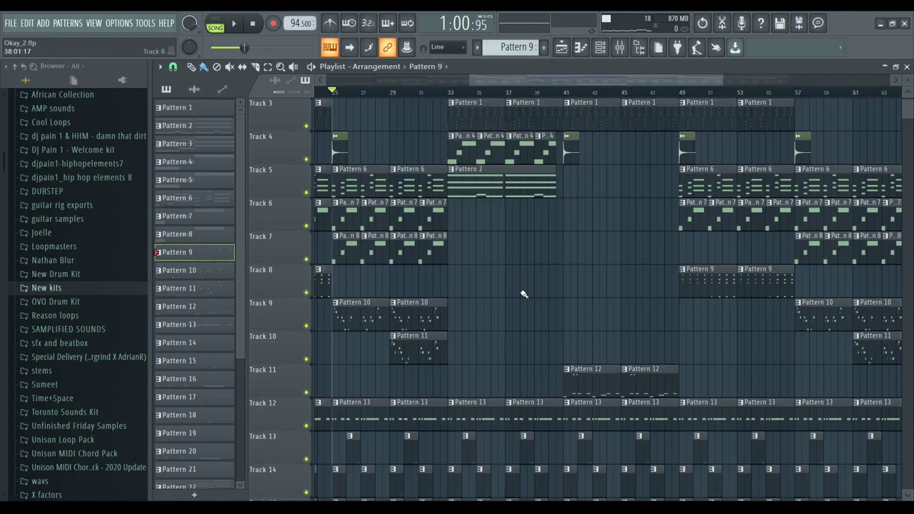
Step: Solo Track 22, play its Pattern 21 from bar 25, and restore all tracks to hear it within the mix
scroll(513, 219, down, 11)
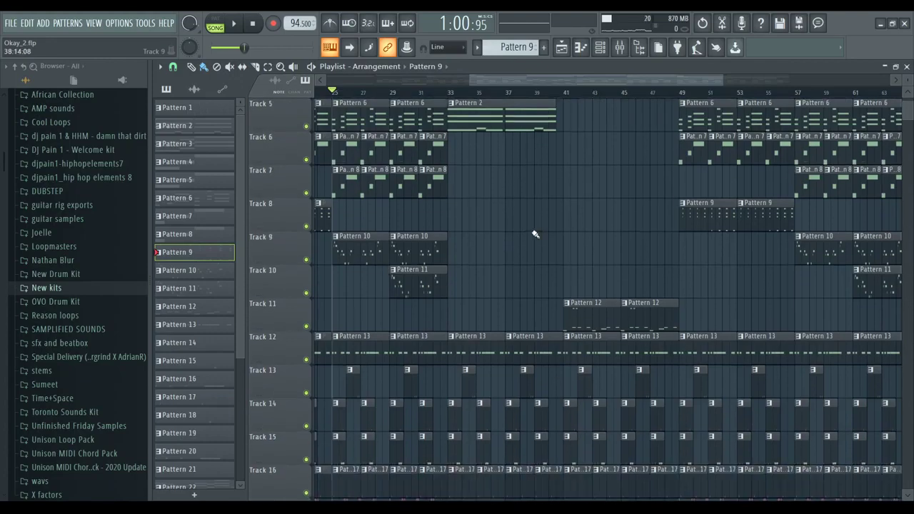
scroll(524, 244, down, 3)
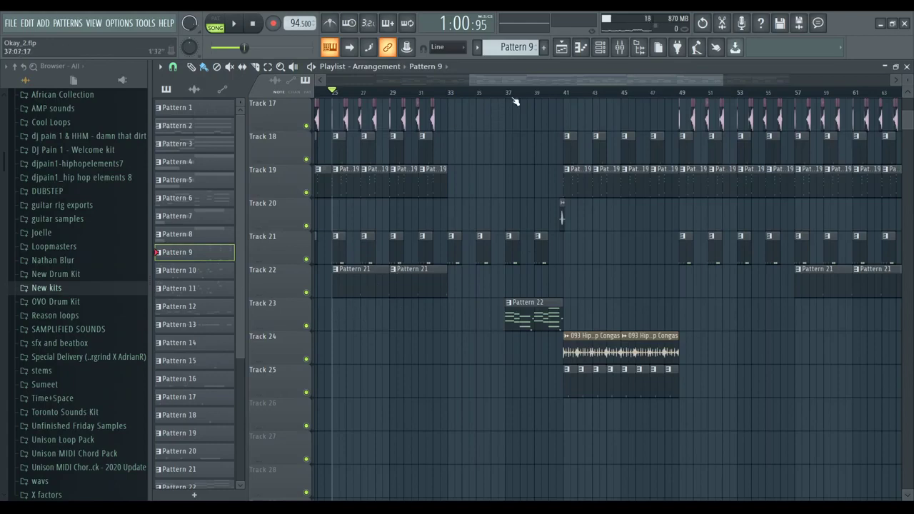
drag(521, 80, 461, 86)
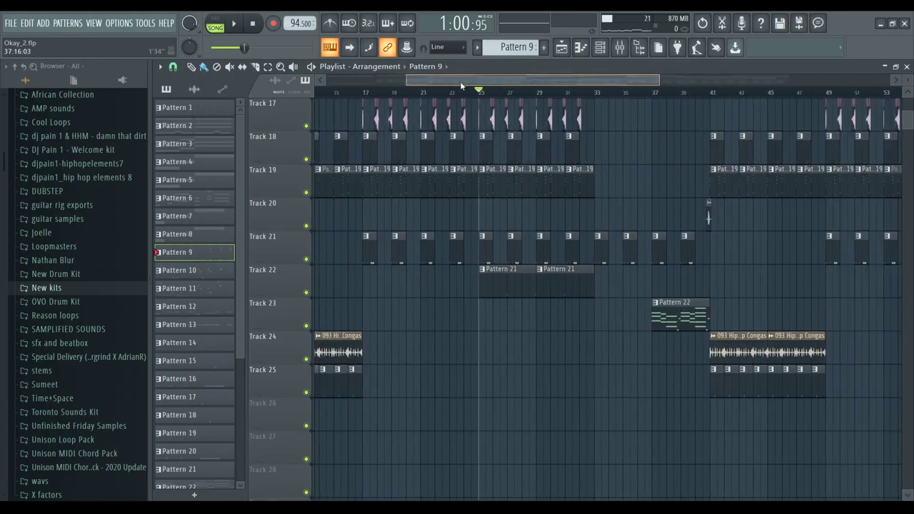
right_click(306, 292)
key(space)
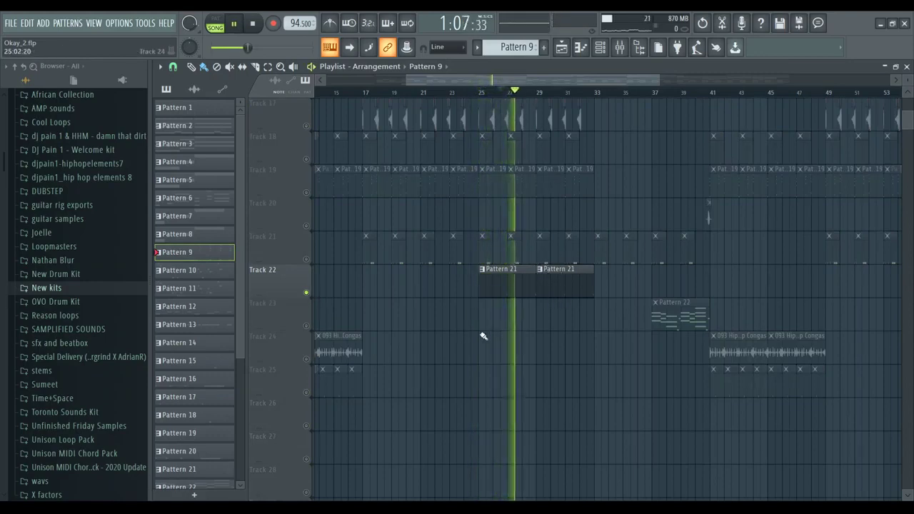
right_click(307, 293)
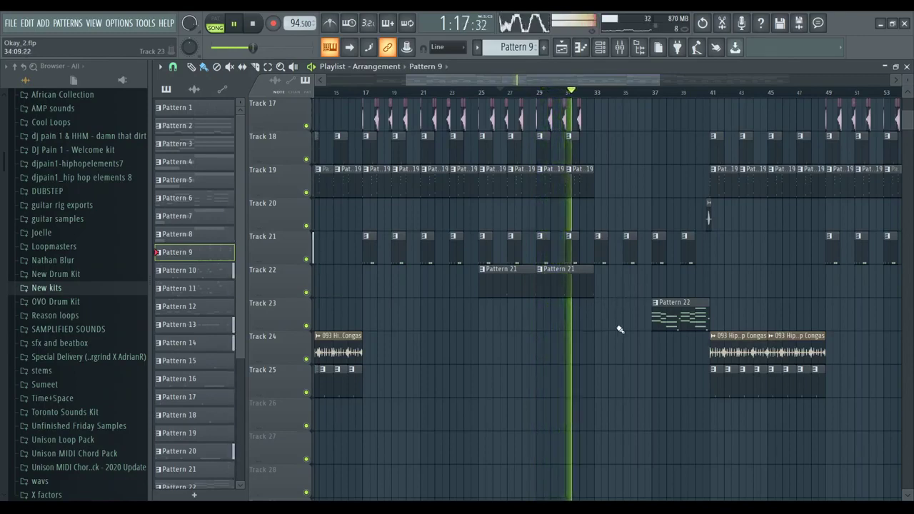
key(space)
Step: Set the playback position to bar 33 and play the full arrangement while examining which tracks are active in that section
scroll(588, 190, right, 6)
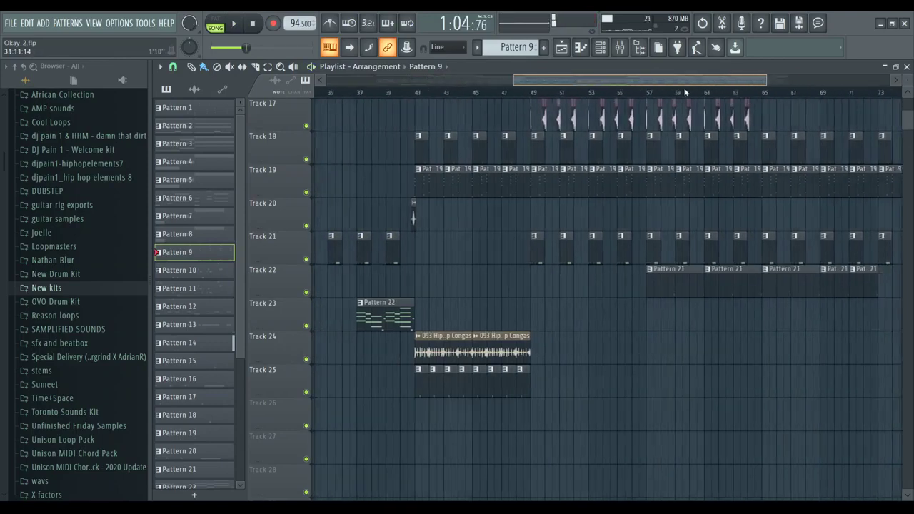
scroll(588, 190, left, 1)
scroll(437, 183, up, 4)
scroll(438, 183, up, 2)
click(352, 95)
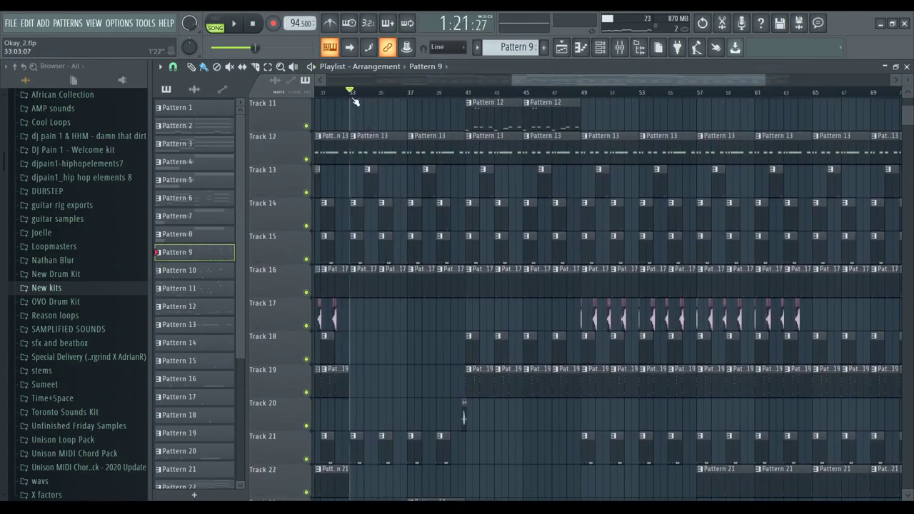
scroll(613, 179, left, 5)
scroll(649, 260, up, 10)
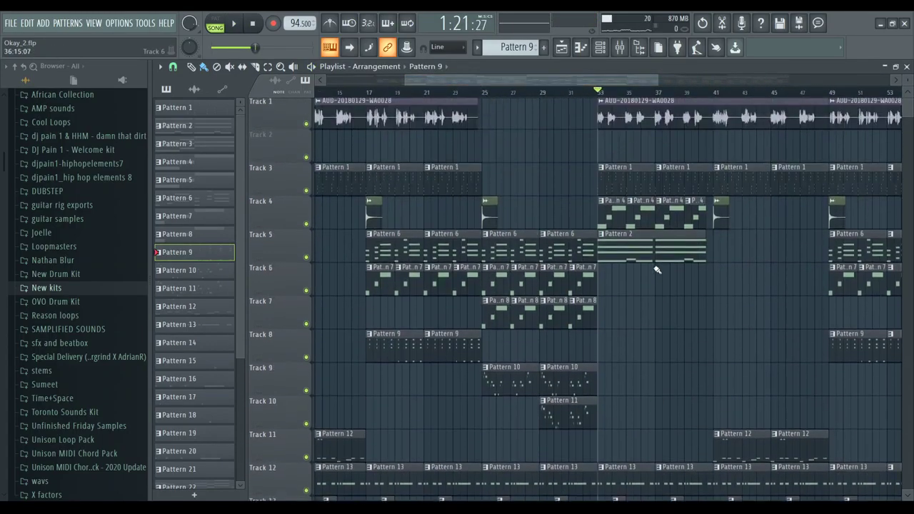
key(space)
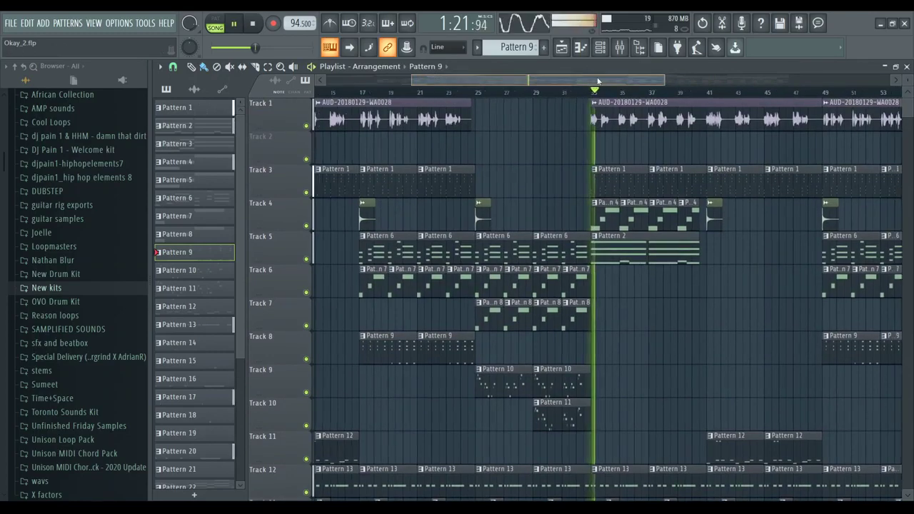
scroll(573, 168, right, 5)
scroll(543, 193, down, 15)
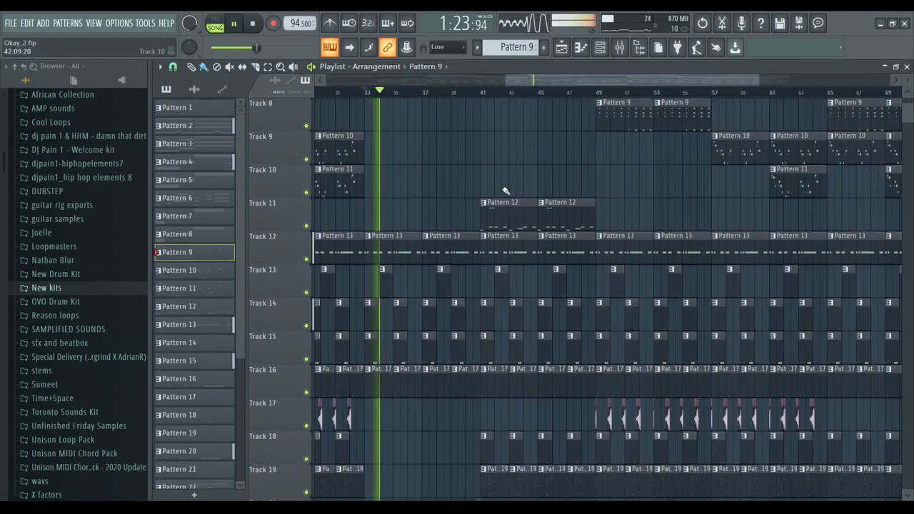
scroll(491, 222, up, 15)
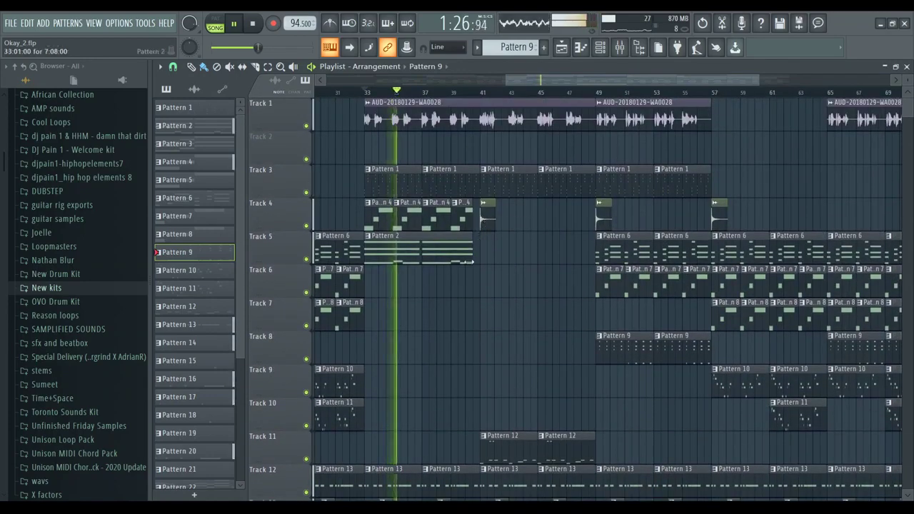
key(space)
Step: Solo Track 5 to hear its Pattern 2 from bar 33, and restore all tracks to continue the full mix
right_click(307, 260)
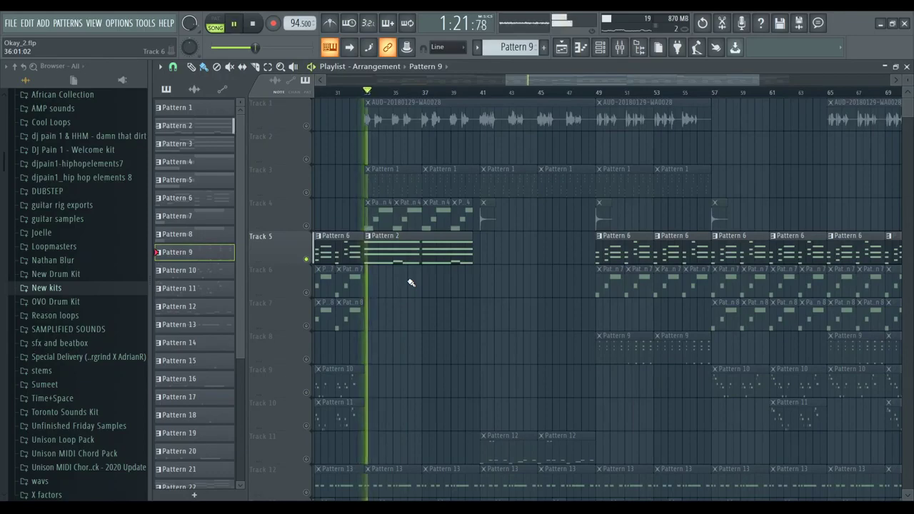
right_click(308, 259)
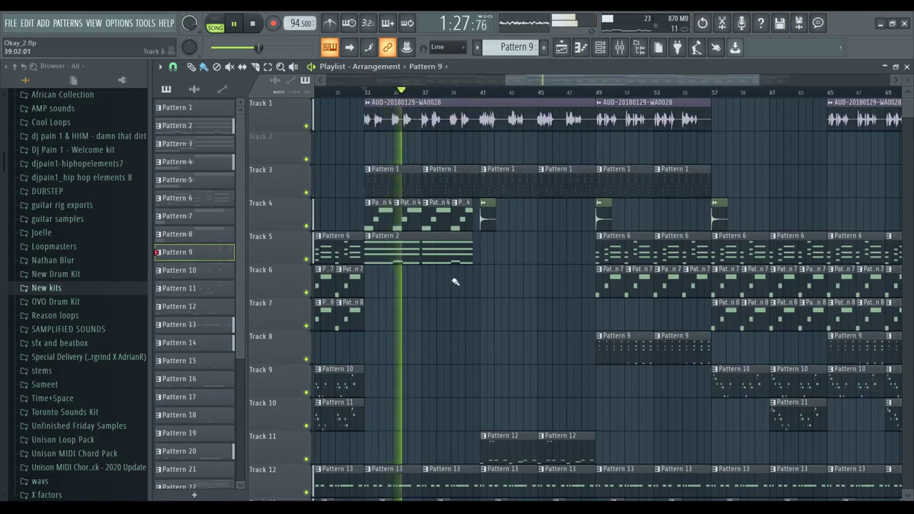
scroll(480, 297, down, 10)
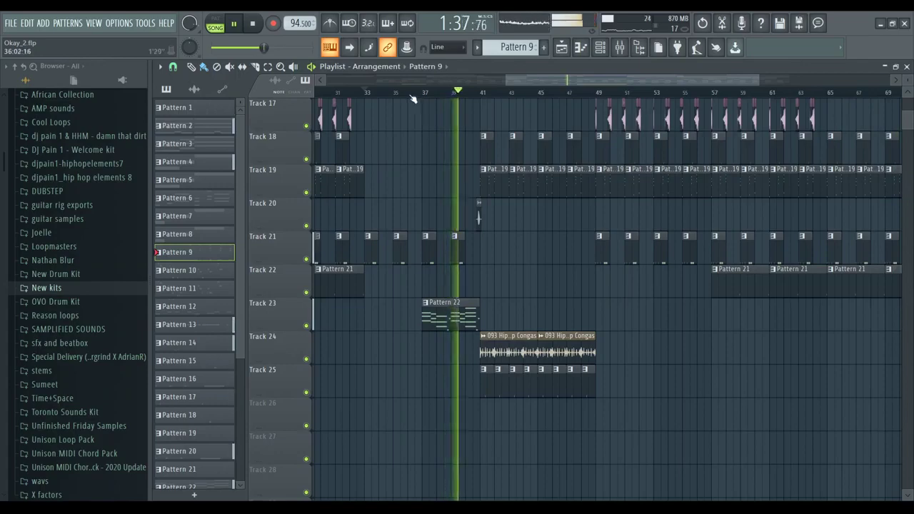
key(space)
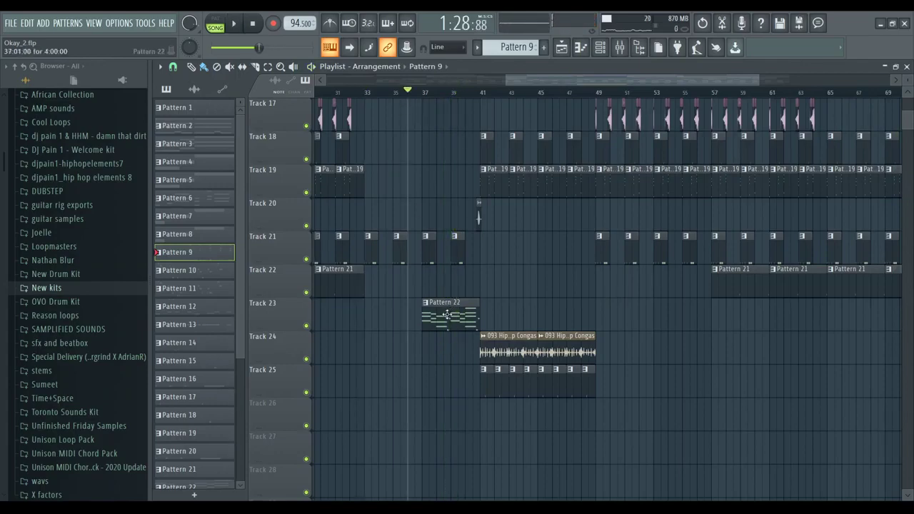
Step: Solo Track 1, play its AUD-20180129-WA0028 audio clip from bar 36, and restore all tracks
scroll(446, 315, up, 8)
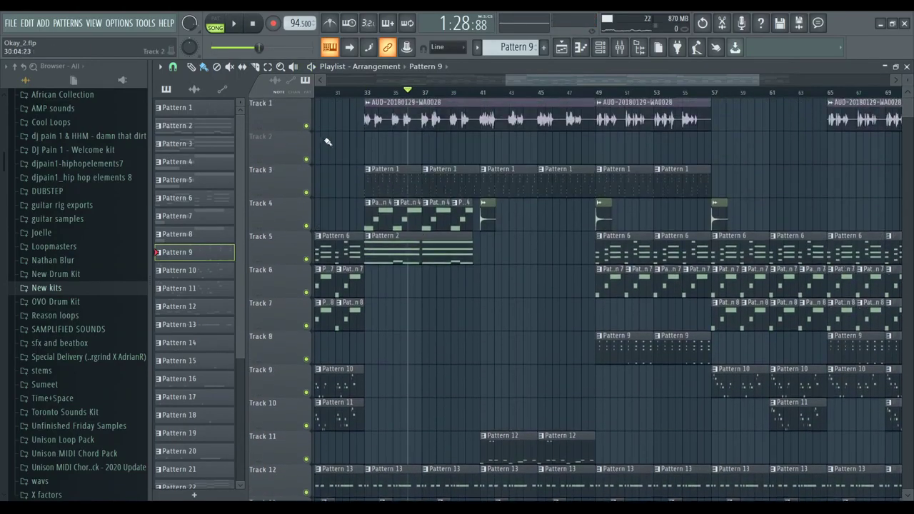
right_click(306, 127)
key(space)
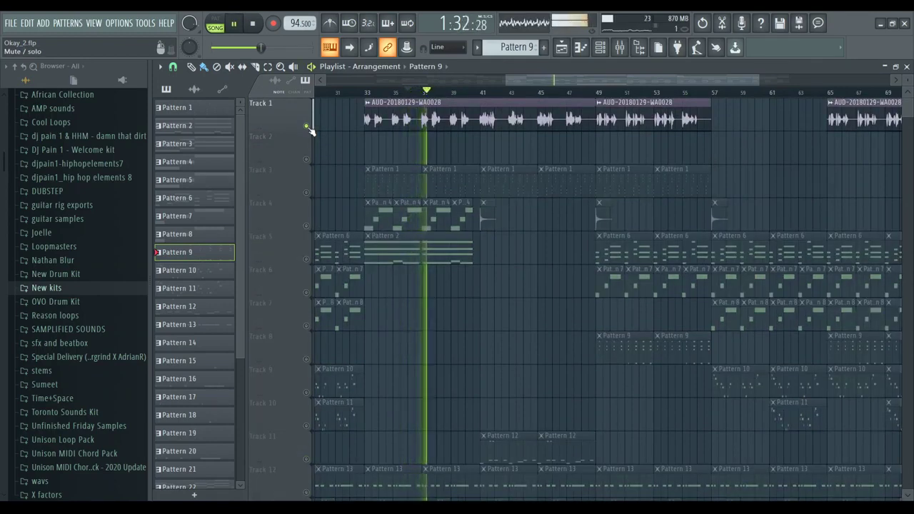
key(space)
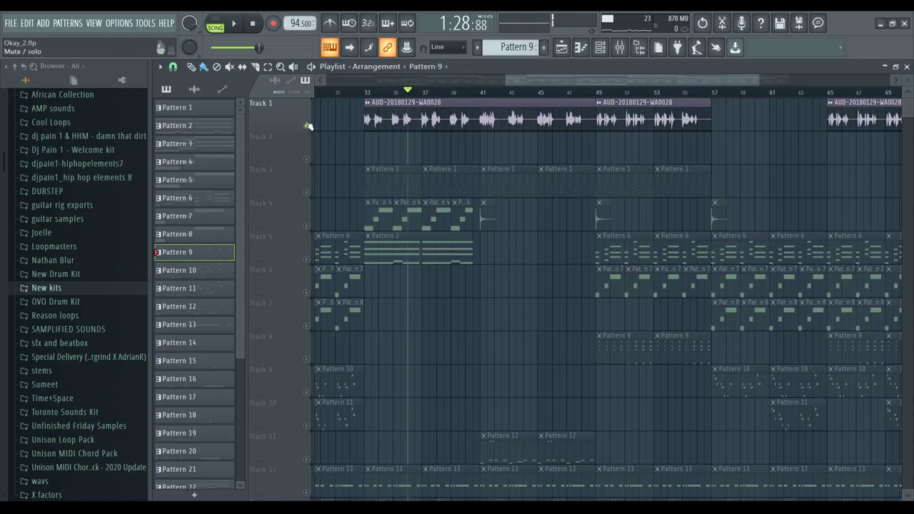
click(307, 126)
Step: Solo Track 11, play its Pattern 12 from bar 41, and unmute Track 12 to hear both together
scroll(612, 316, down, 8)
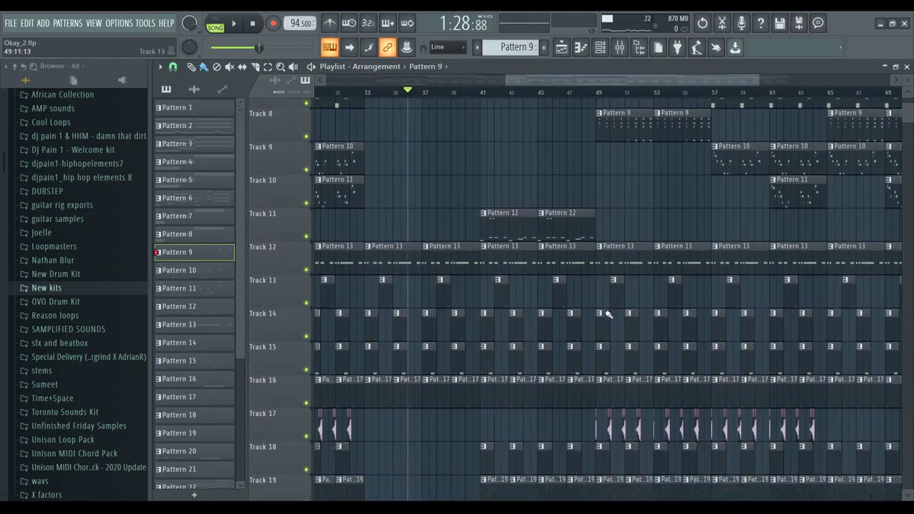
click(483, 93)
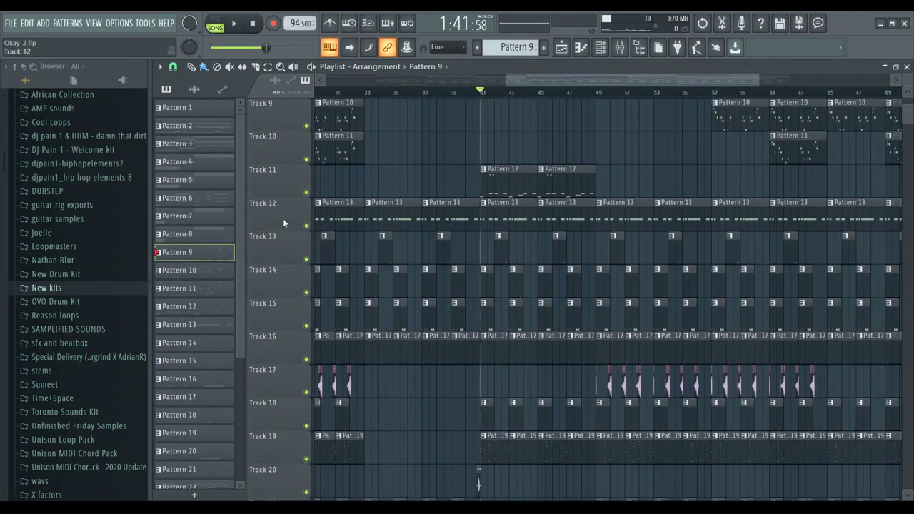
right_click(306, 193)
key(space)
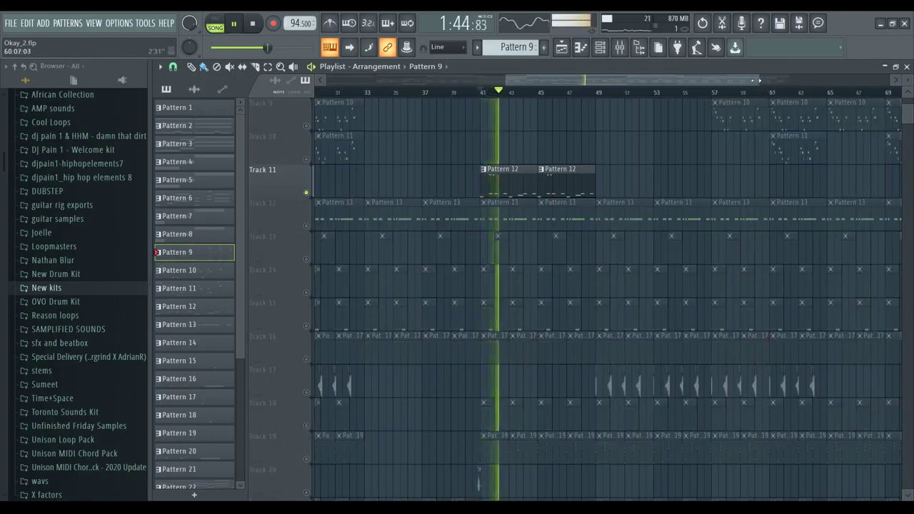
drag(759, 80, 789, 80)
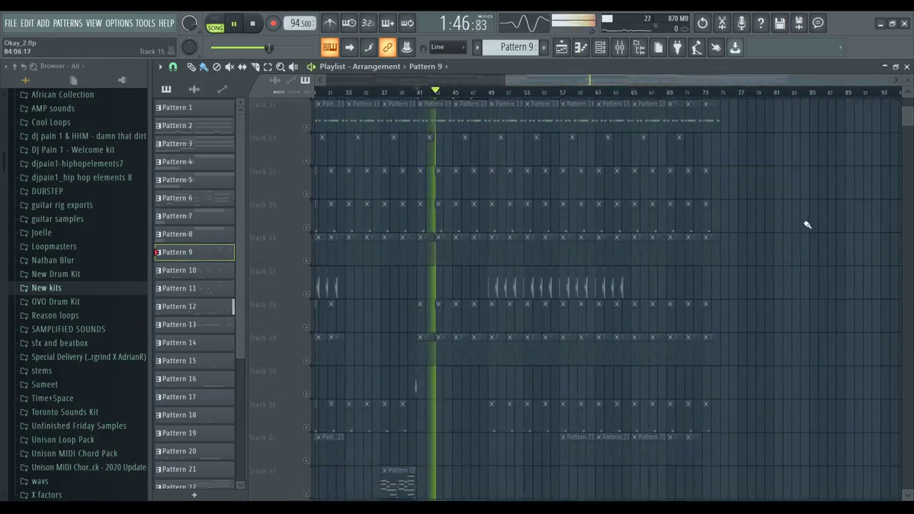
click(307, 226)
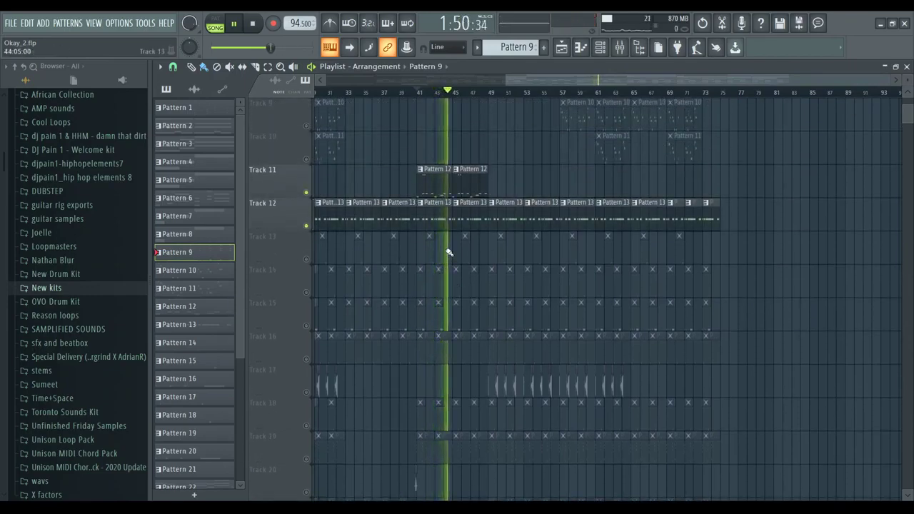
key(space)
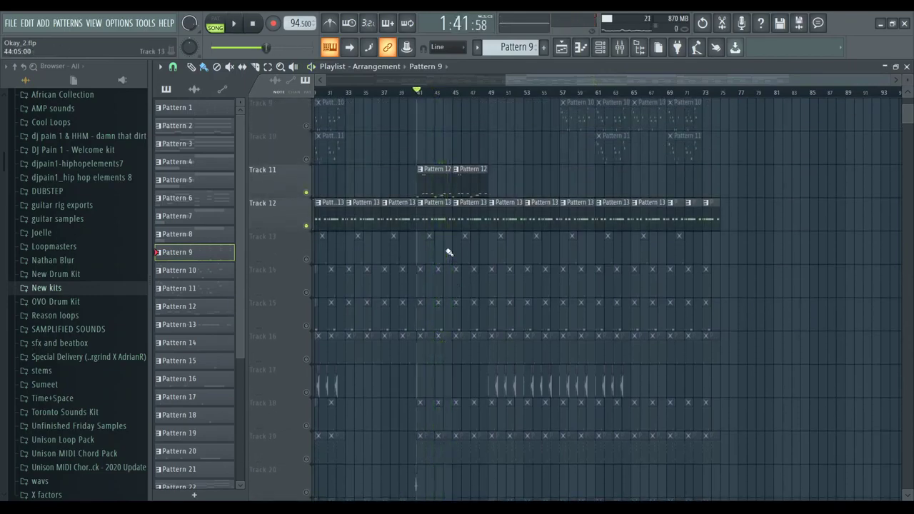
Step: Play Tracks 11 and 12 while inspecting the mixer's MB 808 (1) track, its FabFilter Pro-Q equalizer, and the OVO - Kick (14) track
key(F9)
key(space)
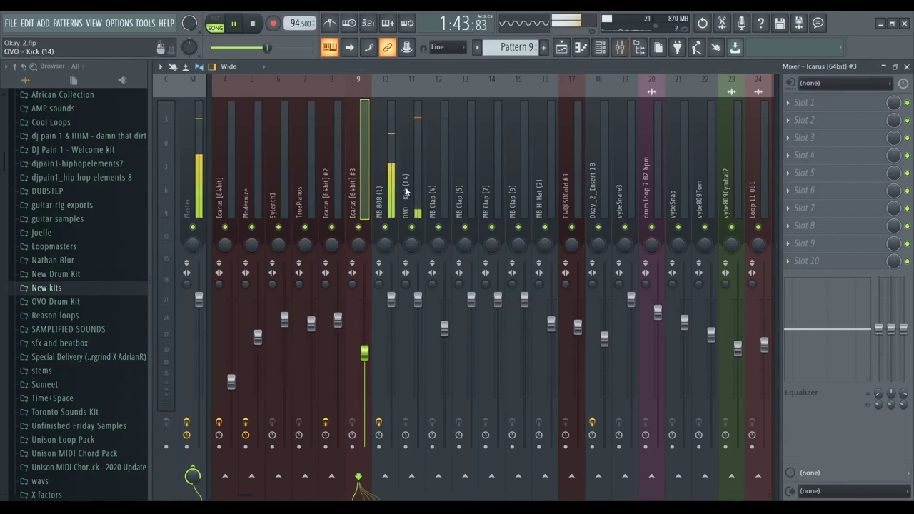
click(384, 168)
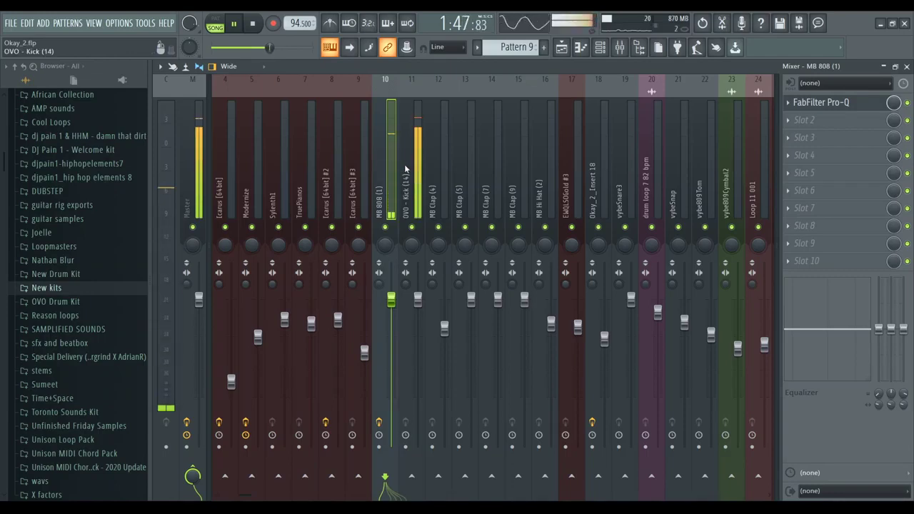
click(821, 103)
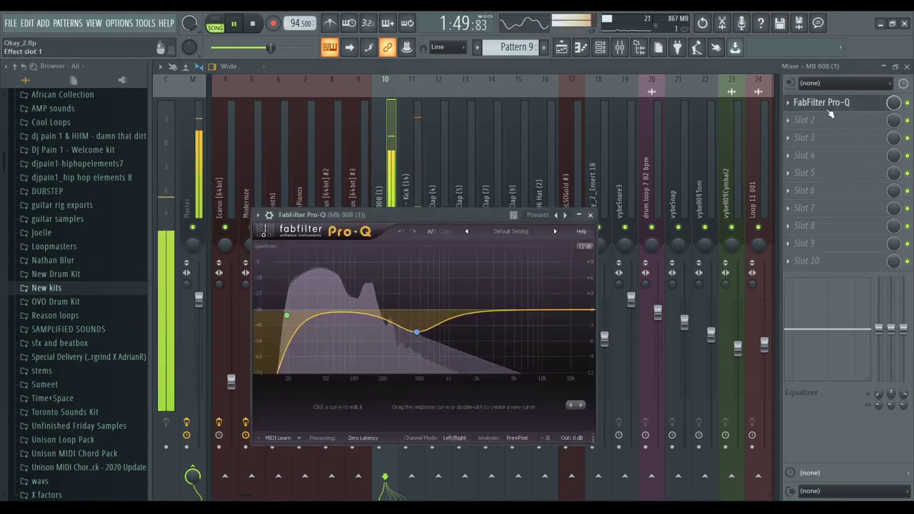
click(413, 157)
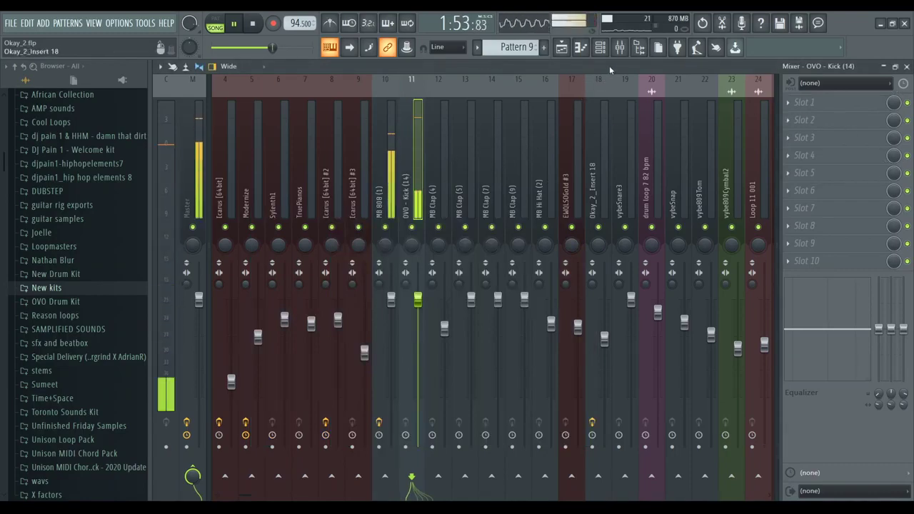
Step: Return to the playlist, stop playback, and restore all tracks to the full mix
key(F6)
key(F5)
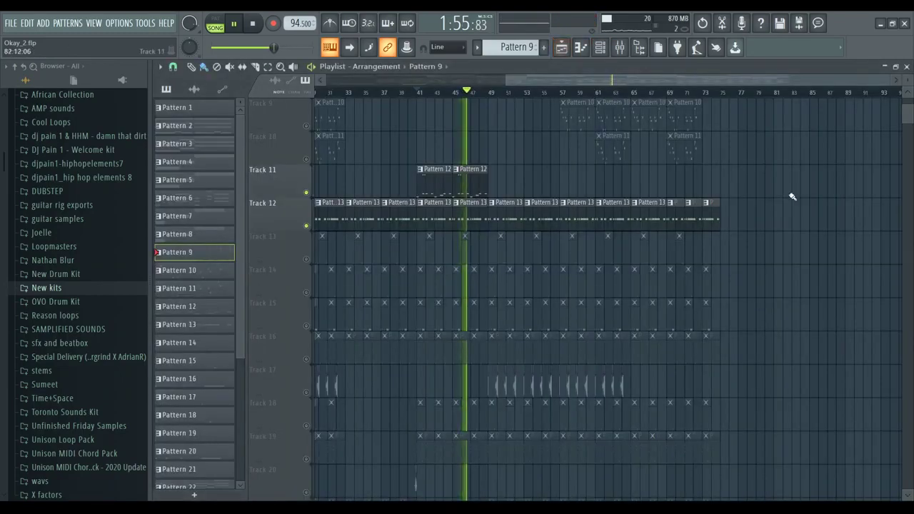
key(space)
click(306, 193)
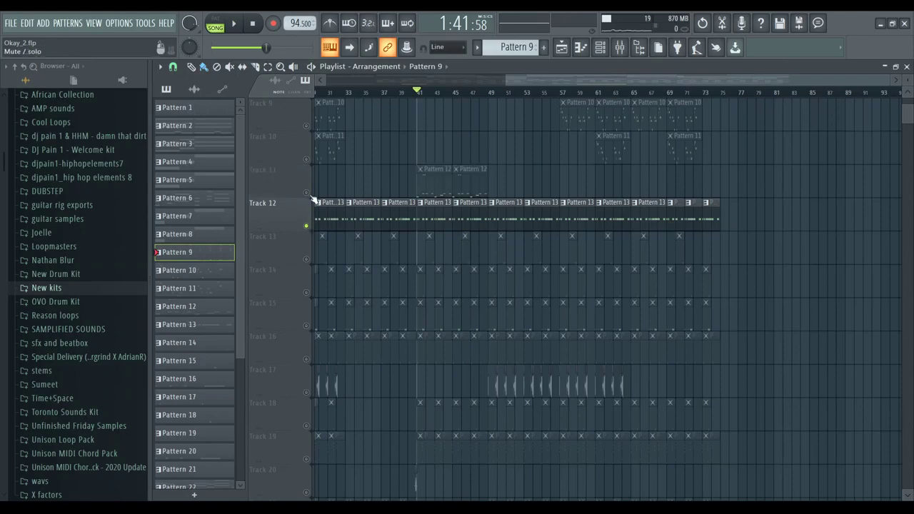
right_click(307, 226)
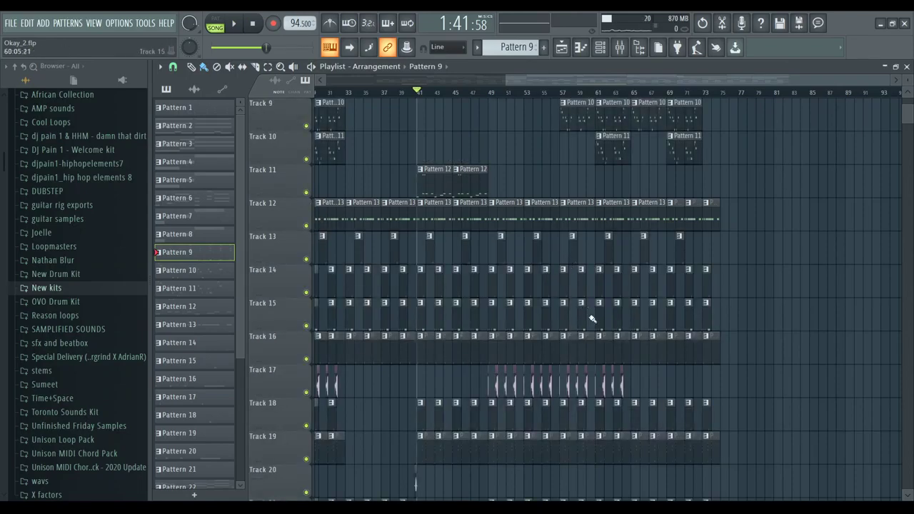
Step: Examine the clips on all tracks across the whole arrangement, and play the full mix from bar 41
scroll(639, 341, down, 7)
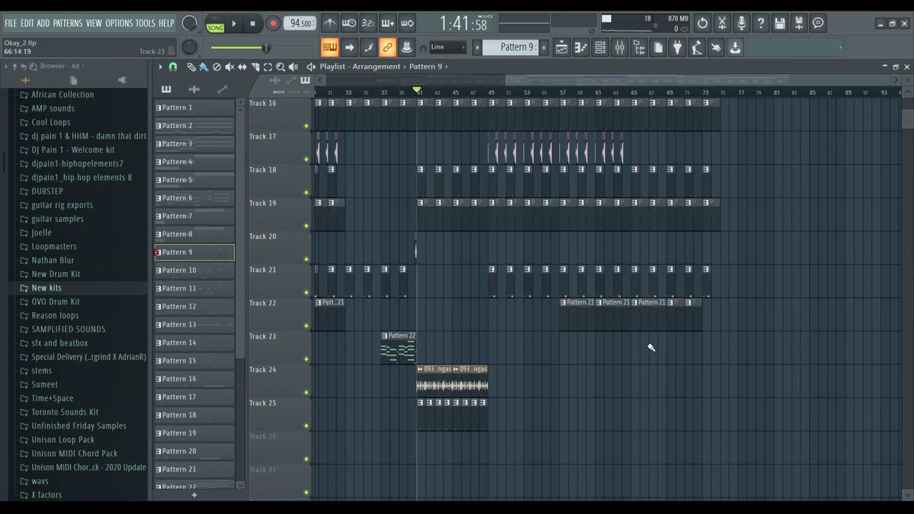
scroll(626, 322, up, 12)
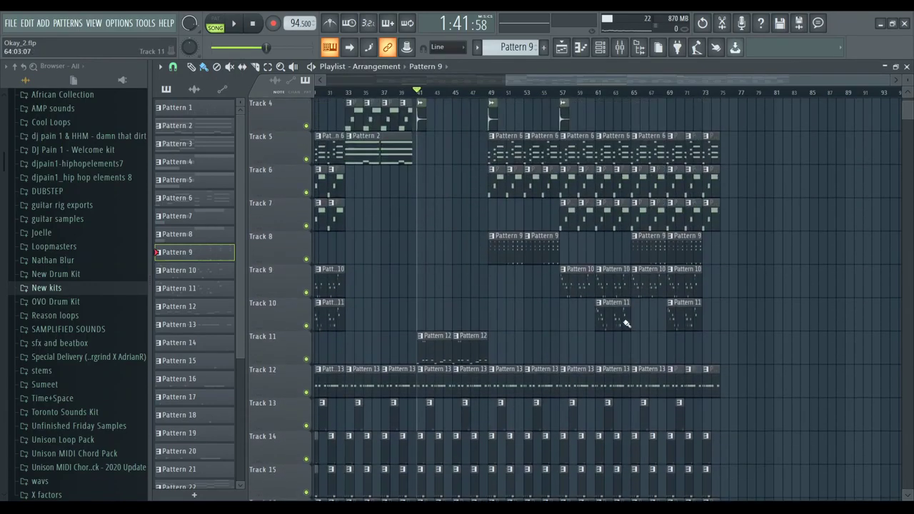
scroll(612, 346, up, 2)
scroll(643, 335, down, 2)
scroll(651, 314, up, 3)
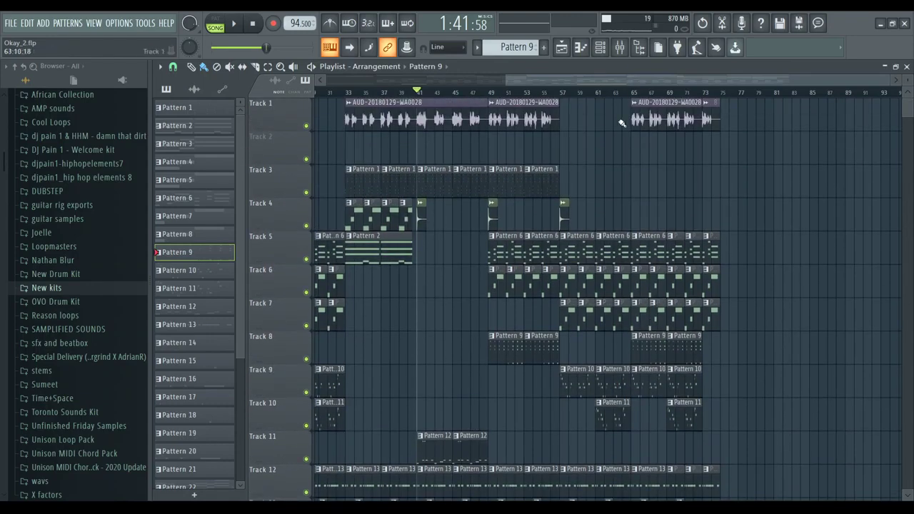
drag(508, 79, 300, 84)
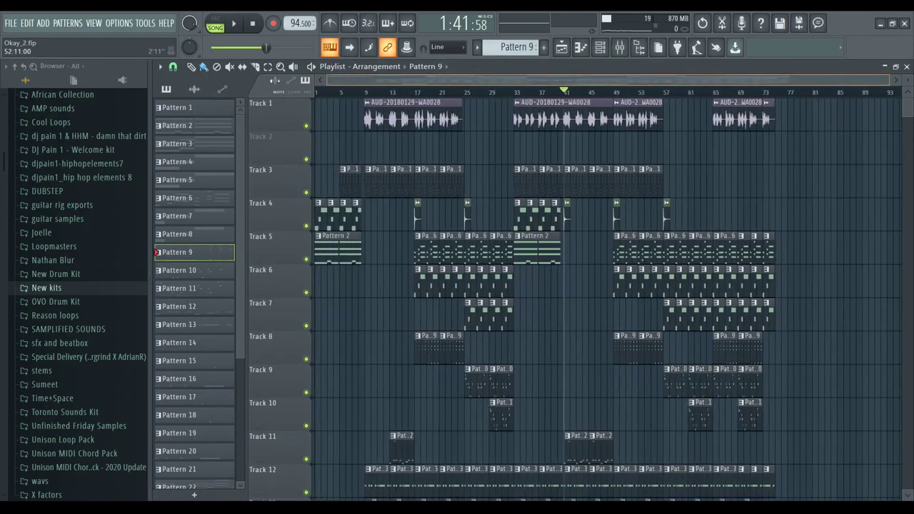
scroll(596, 338, down, 4)
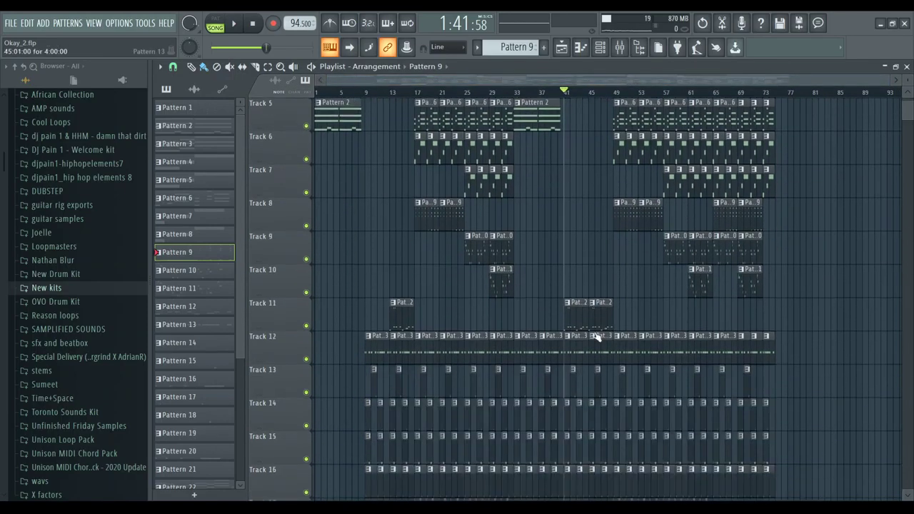
scroll(613, 151, up, 4)
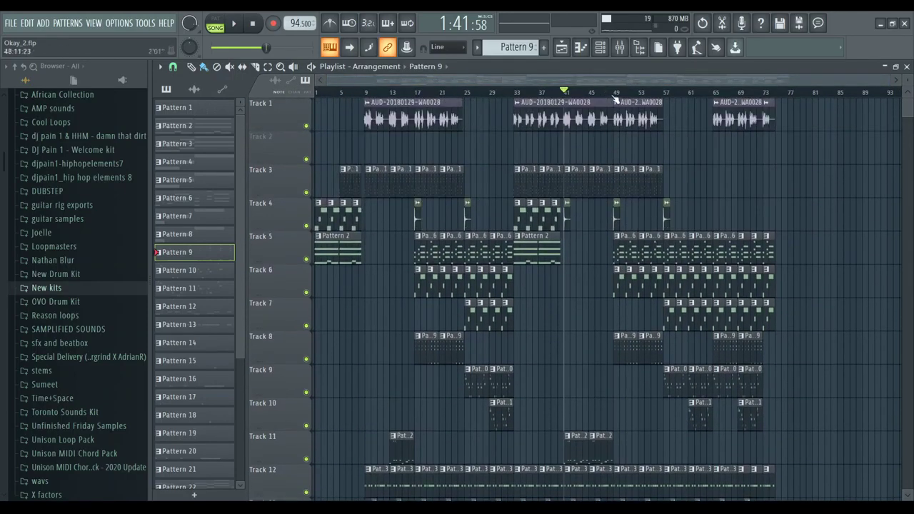
key(space)
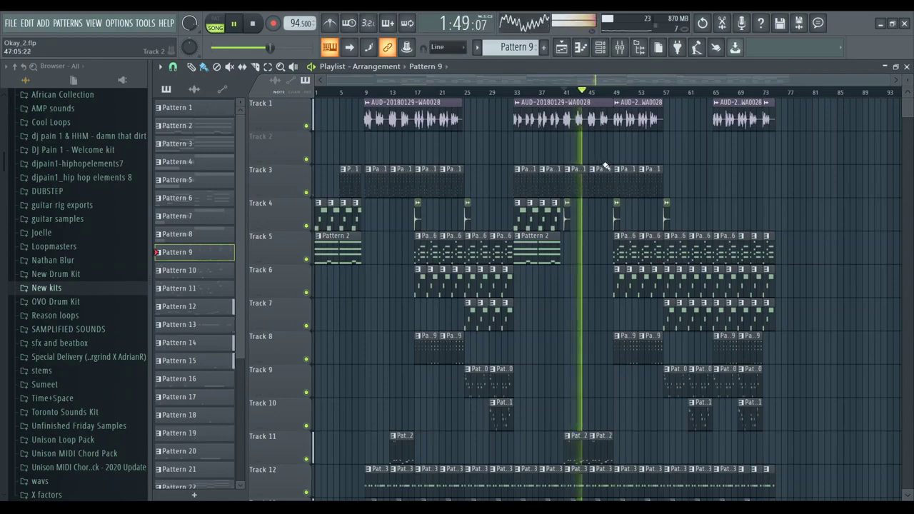
key(space)
Step: Play the full arrangement from bar 49, and also from bar 57, to hear how each section begins
click(615, 93)
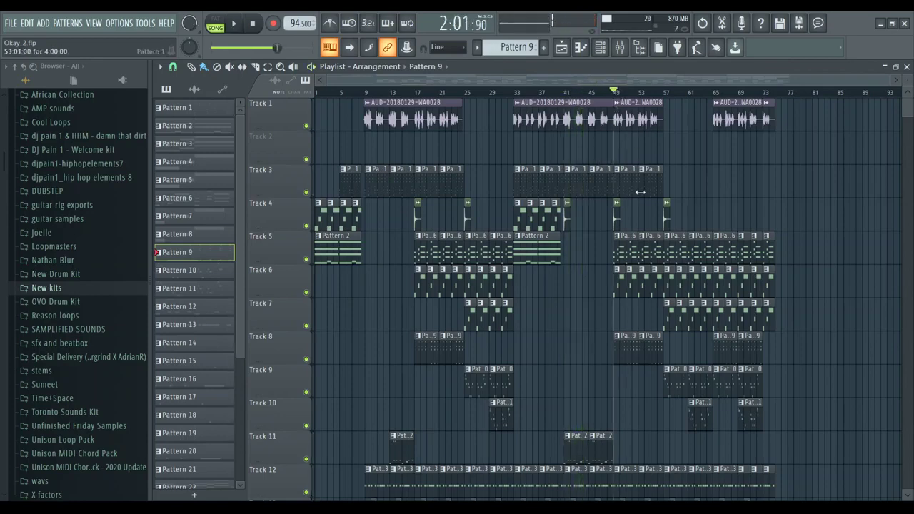
key(space)
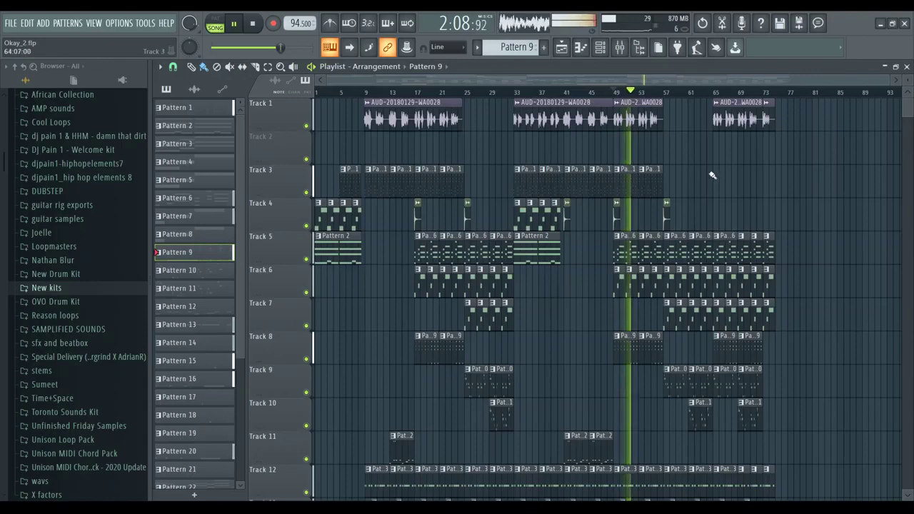
key(space)
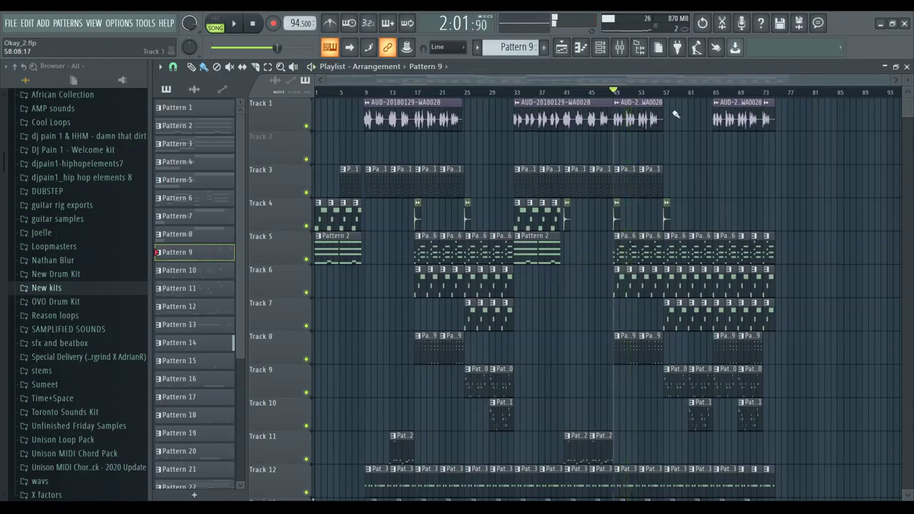
click(665, 93)
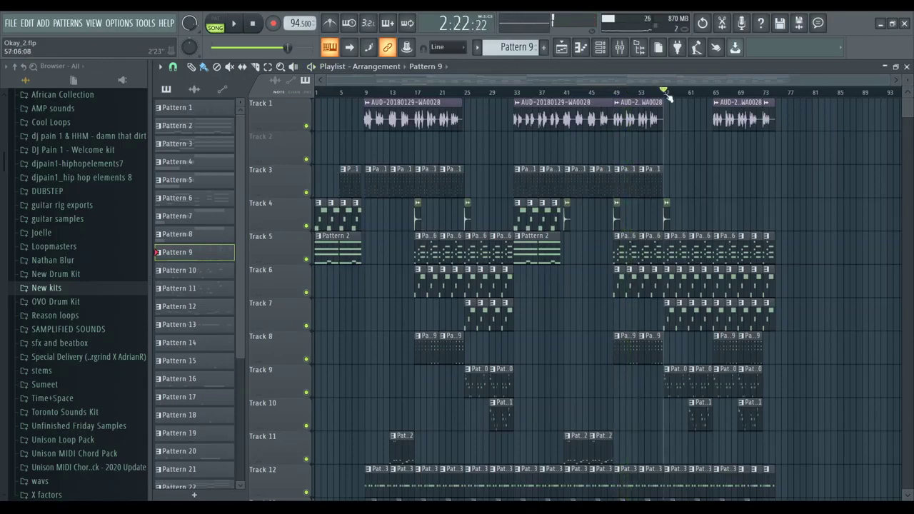
key(space)
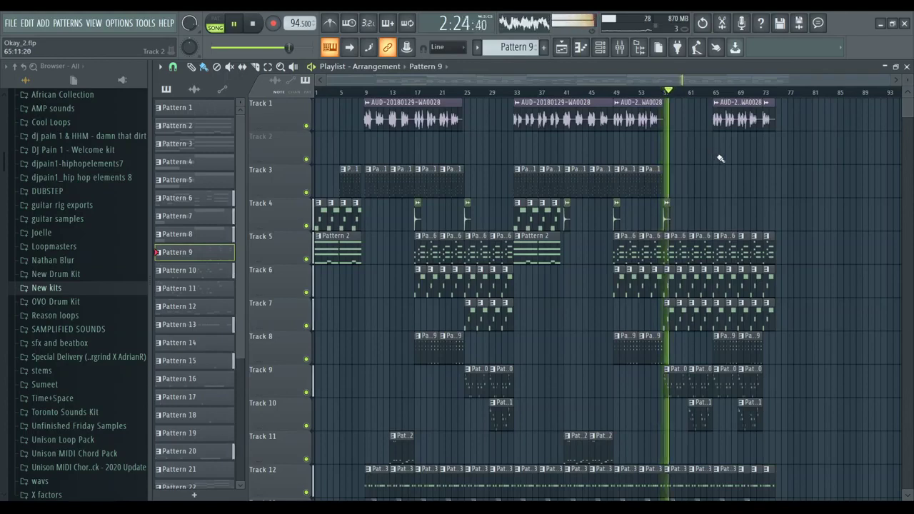
key(space)
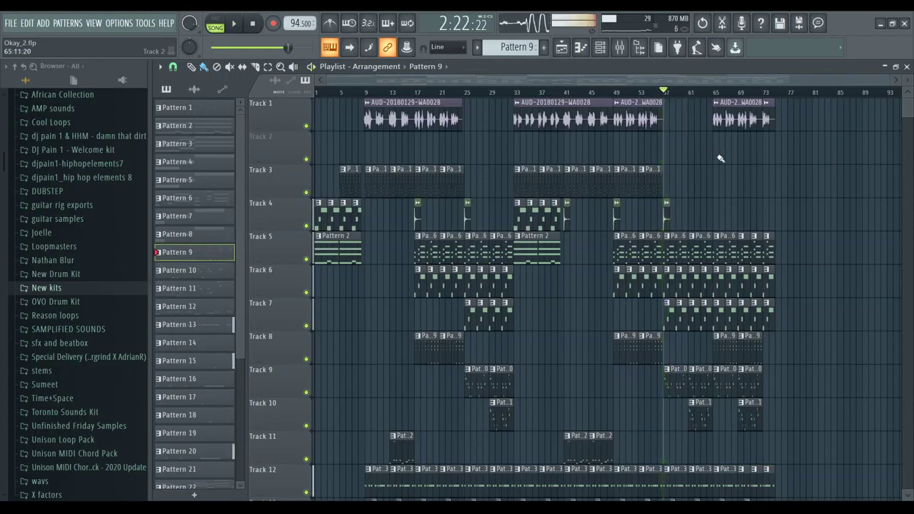
Step: Play the final section of the full arrangement from bar 65
click(712, 93)
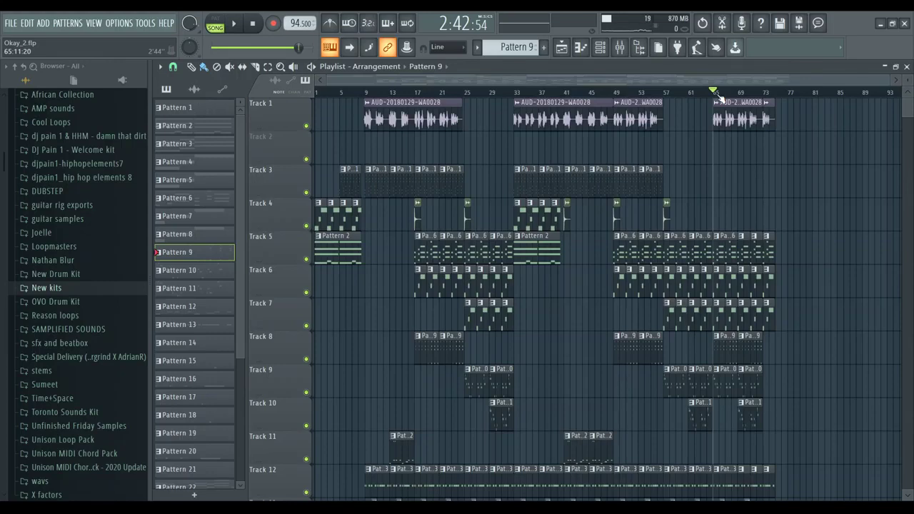
key(space)
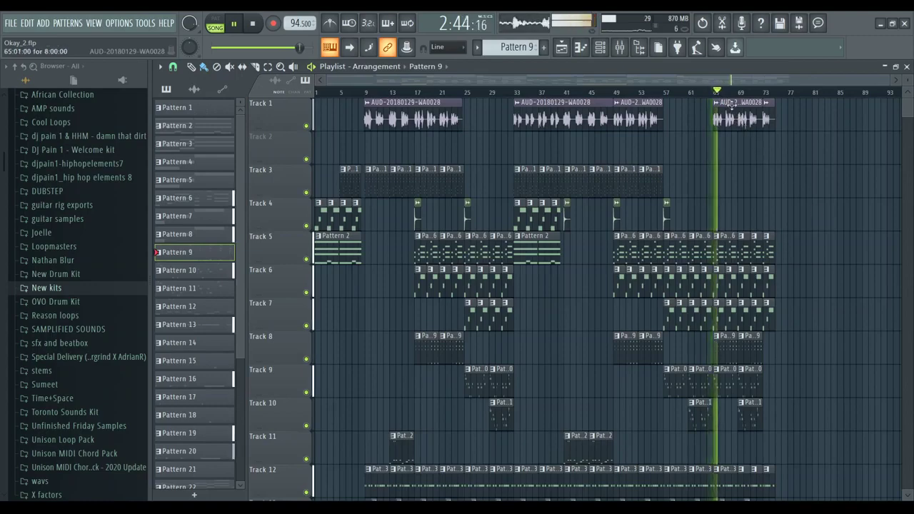
drag(727, 80, 768, 80)
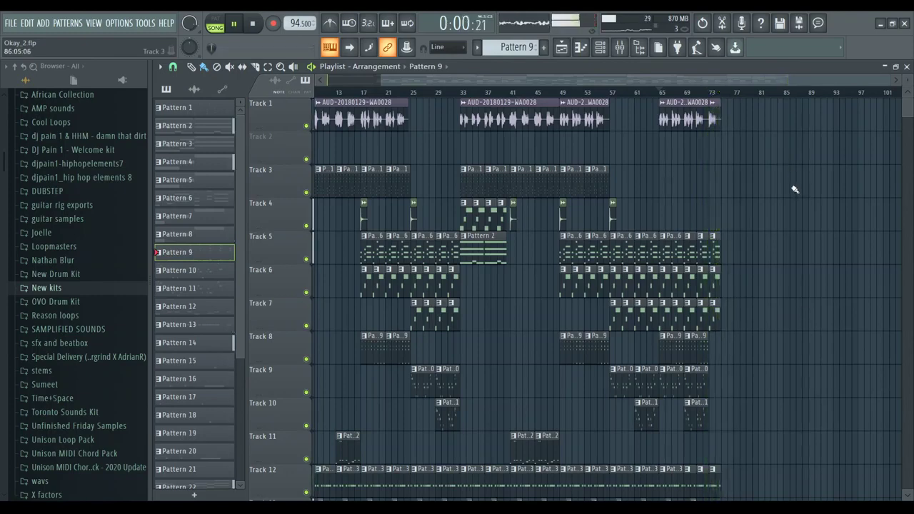
key(space)
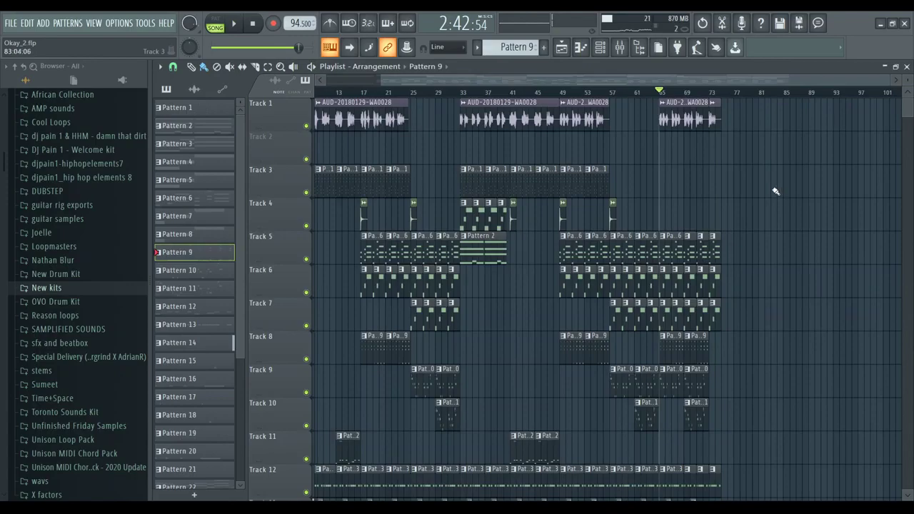
Step: Review the playlist tracks across the full song, and check the instruments in the channel rack
scroll(774, 190, down, 5)
scroll(773, 191, up, 5)
scroll(771, 192, down, 6)
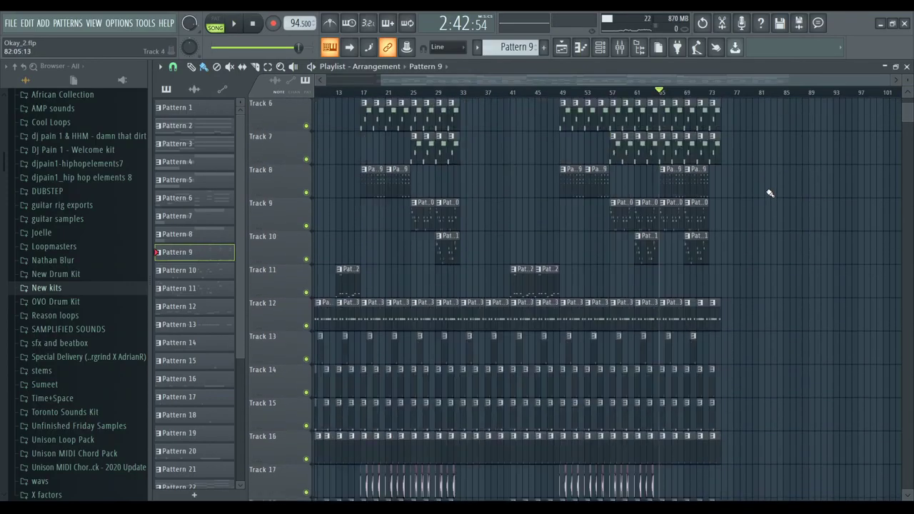
scroll(770, 195, up, 6)
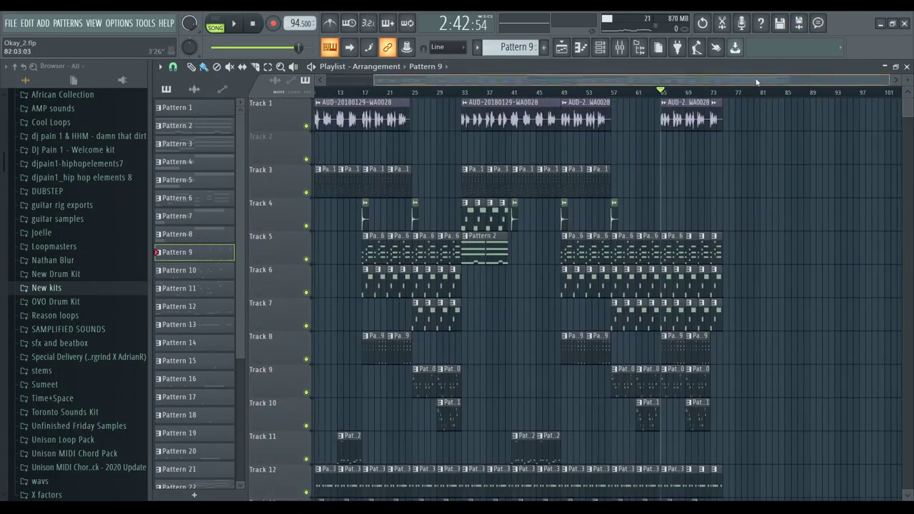
scroll(558, 109, left, 3)
key(F6)
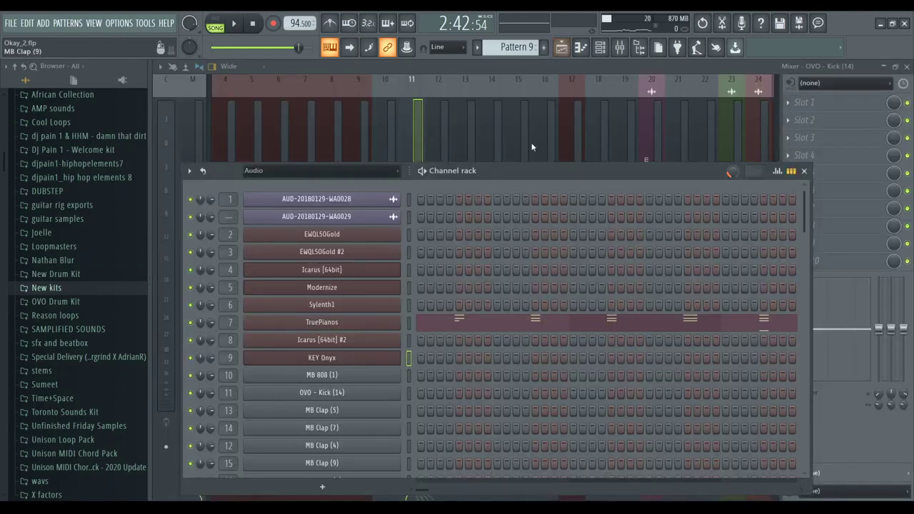
key(F6)
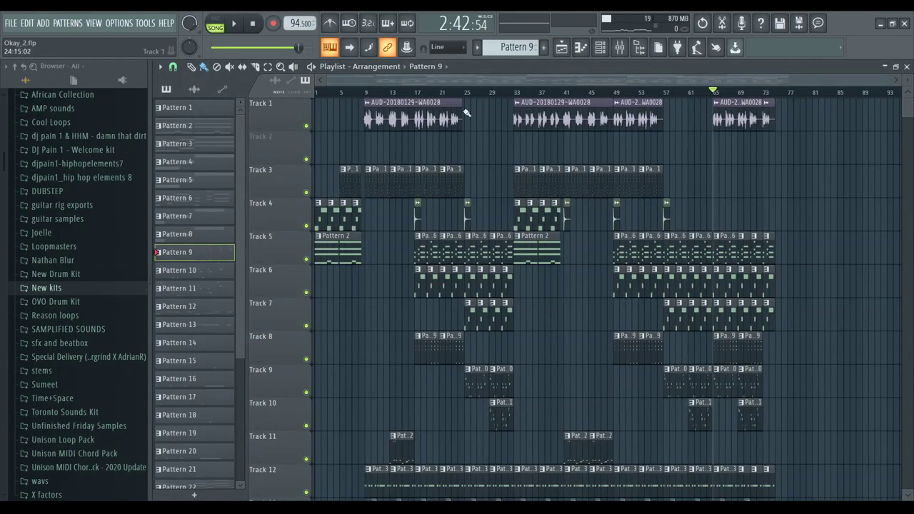
Step: Select the playlist range from bar 33 to bar 57, and play it with the mixer open
click(365, 93)
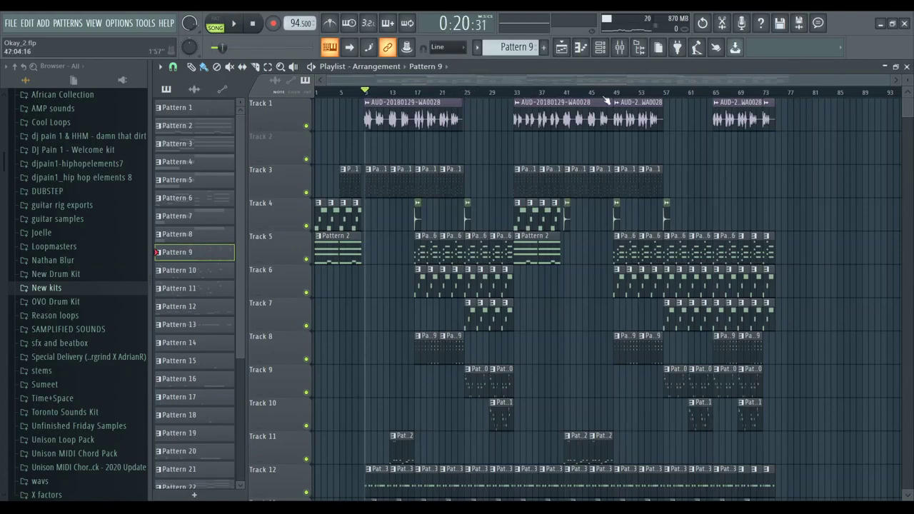
drag(665, 94, 516, 95)
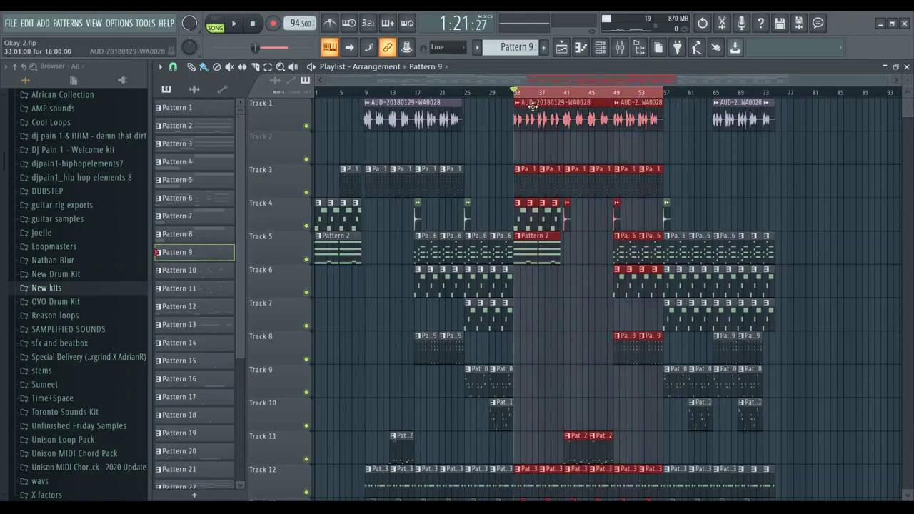
key(F9)
key(space)
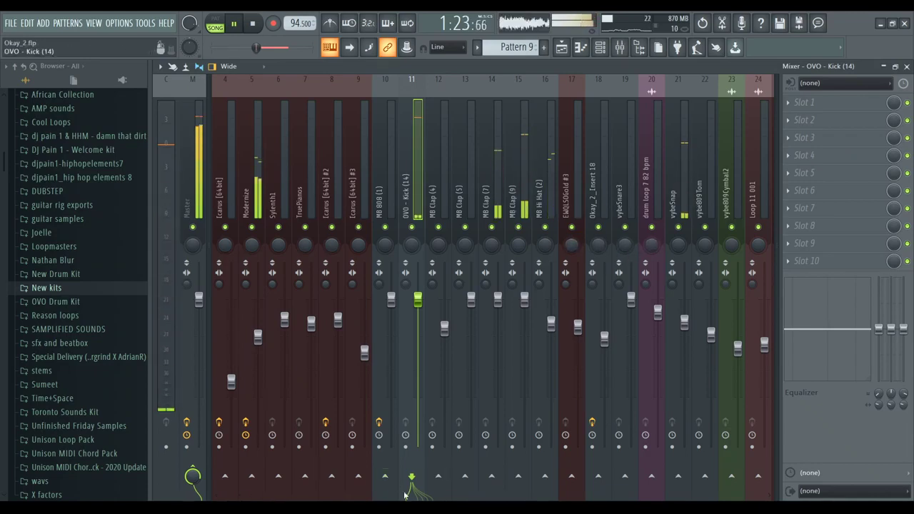
Step: Solo the AUD-20180129-WA0028 mixer track, listen to it while examining its effect chain, and stop playback
scroll(207, 284, up, 3)
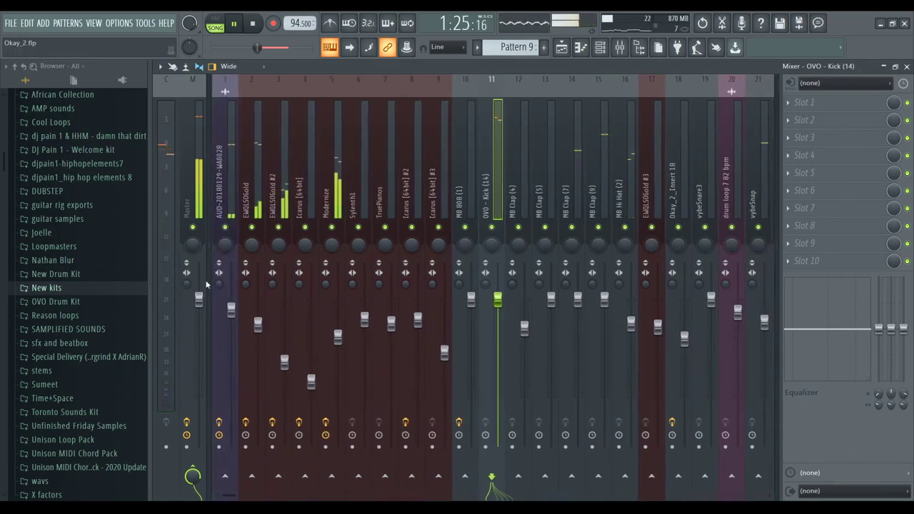
right_click(225, 227)
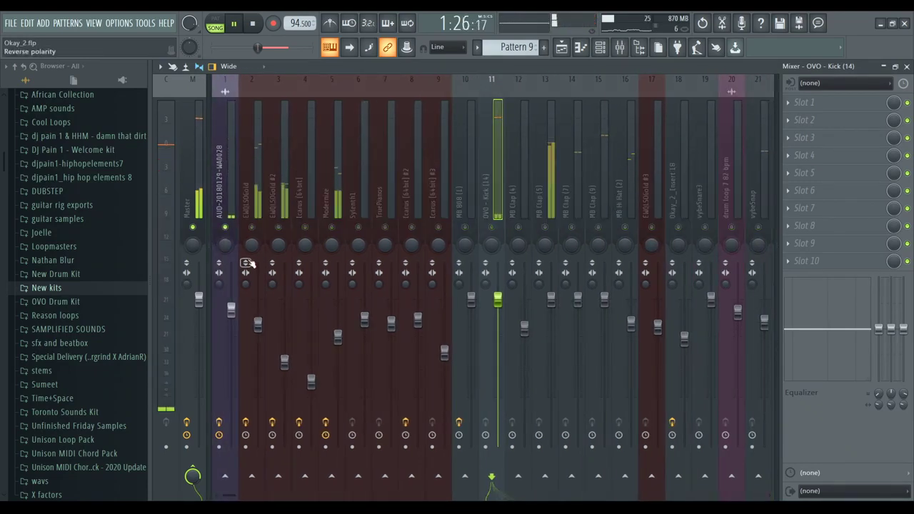
click(225, 179)
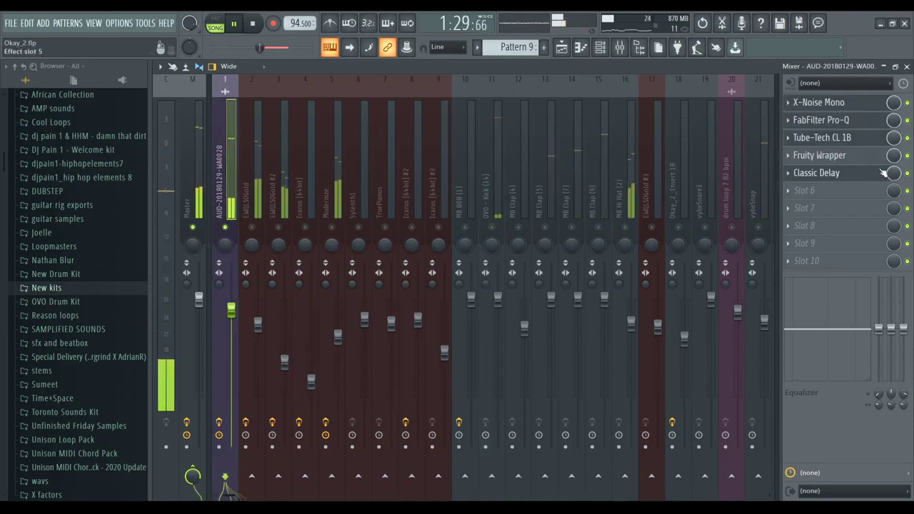
key(space)
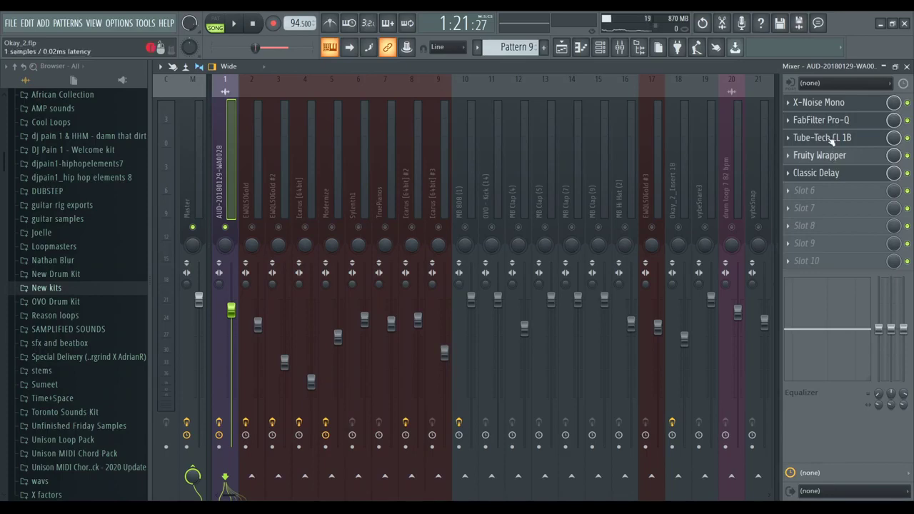
Step: Inspect X-Noise Mono, and listen to the vocal with X-Noise Mono, FabFilter Pro-Q, Tube-Tech CL 1B and Classic Delay bypassed
click(821, 102)
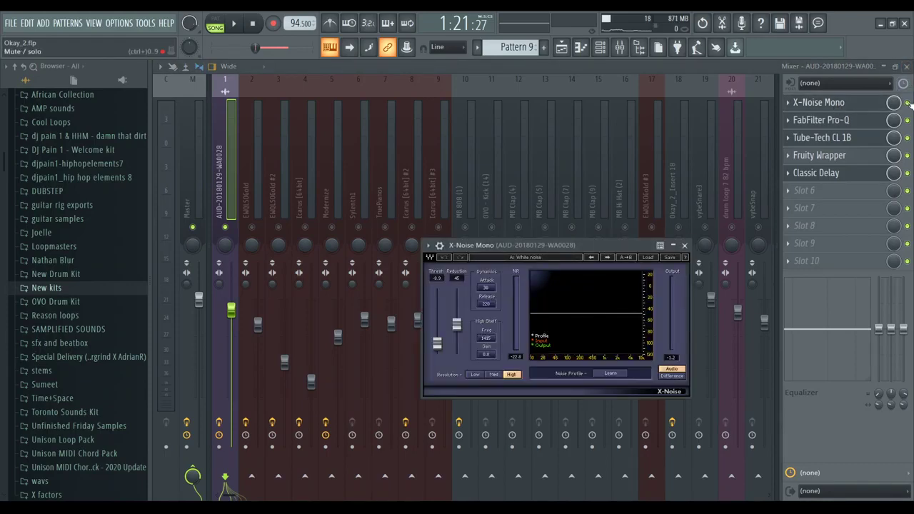
click(794, 106)
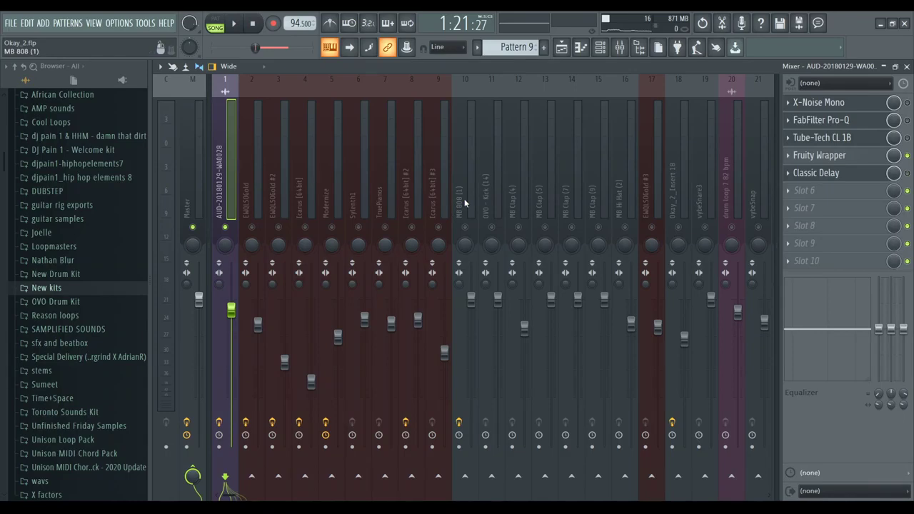
key(space)
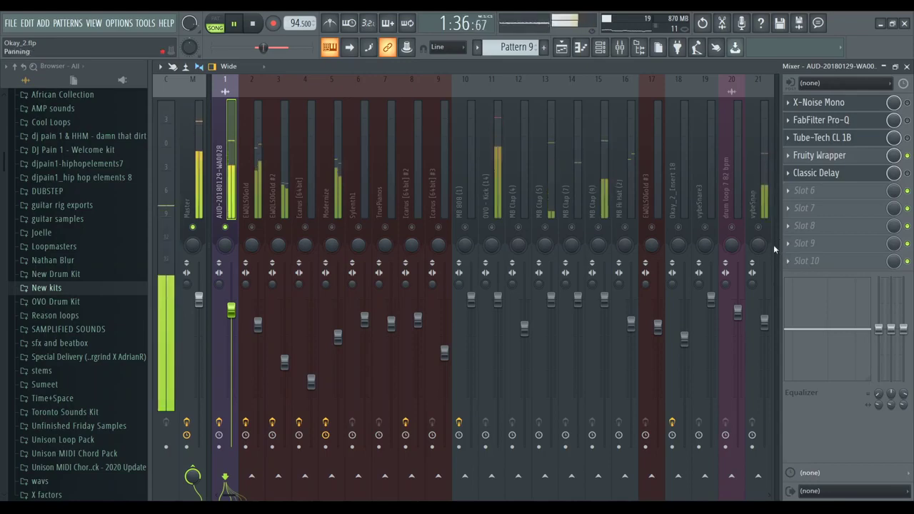
key(space)
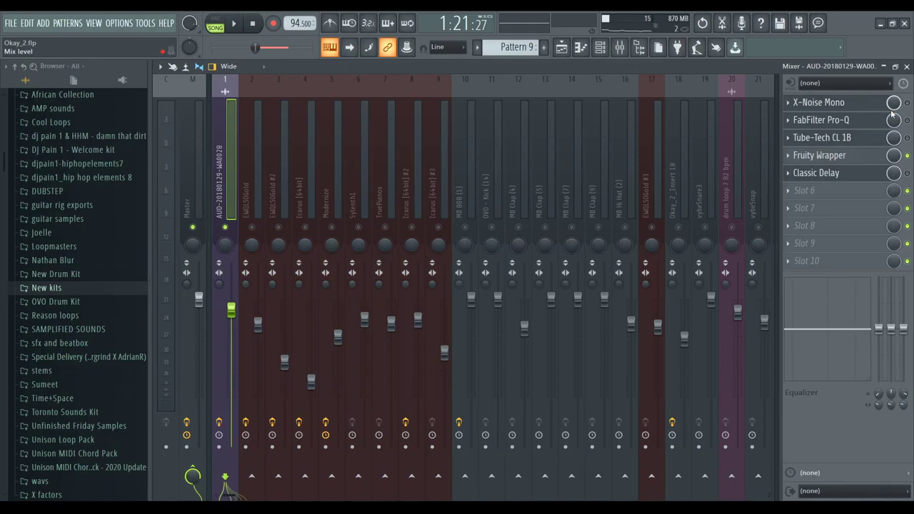
Step: Re-enable X-Noise Mono and FabFilter Pro-Q on the vocal track, and inspect the Pro-Q curve
click(907, 102)
click(833, 121)
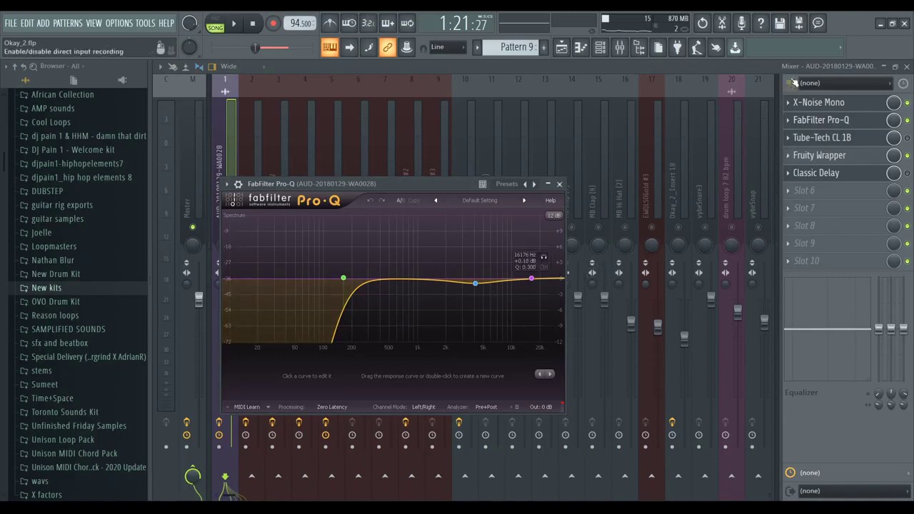
click(820, 120)
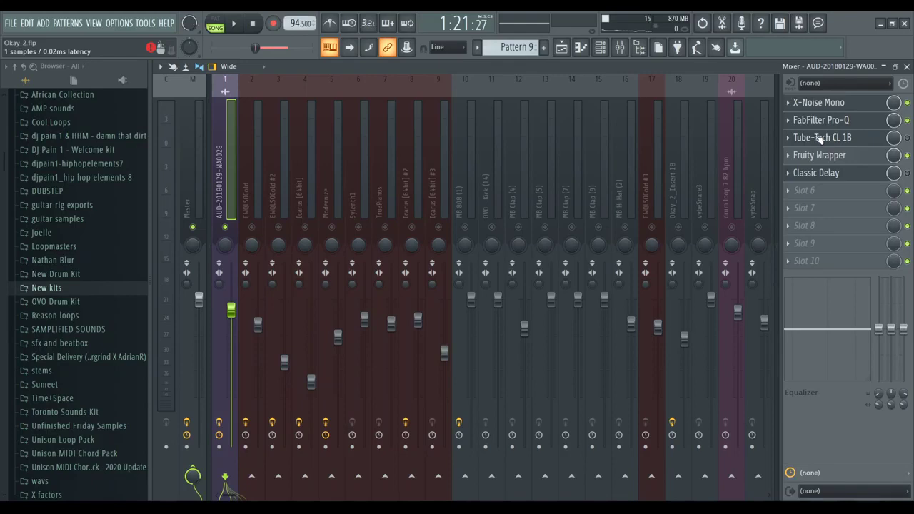
Step: Sweep the FabFilter Pro-Q low-cut band down to about 57 Hz and partway back up during playback, and stop playback
click(841, 122)
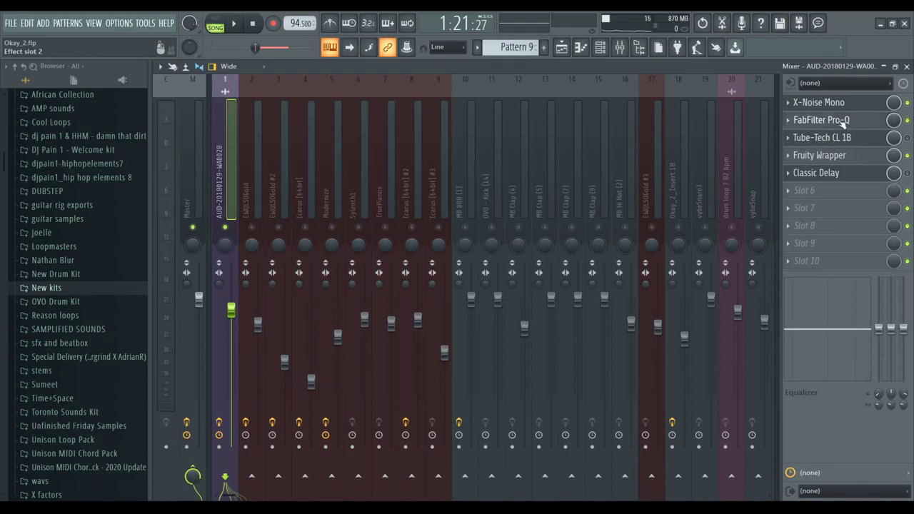
key(space)
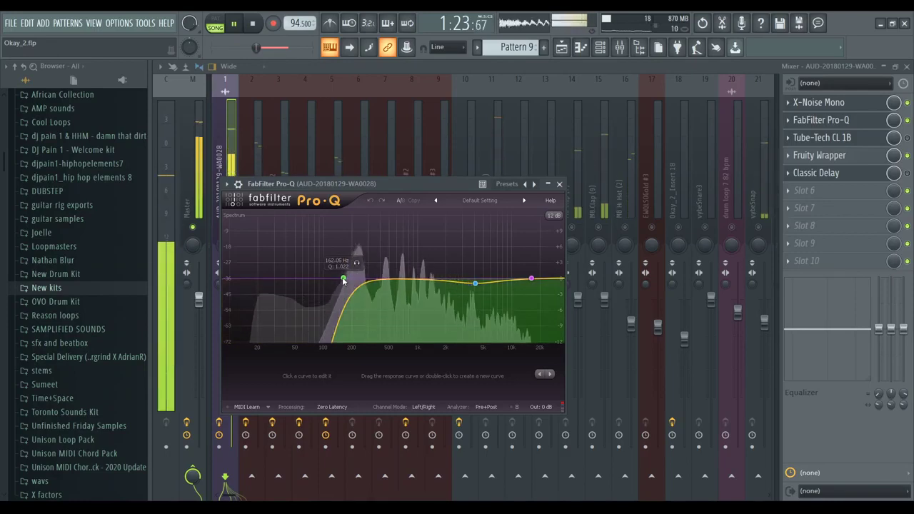
drag(343, 278, 300, 277)
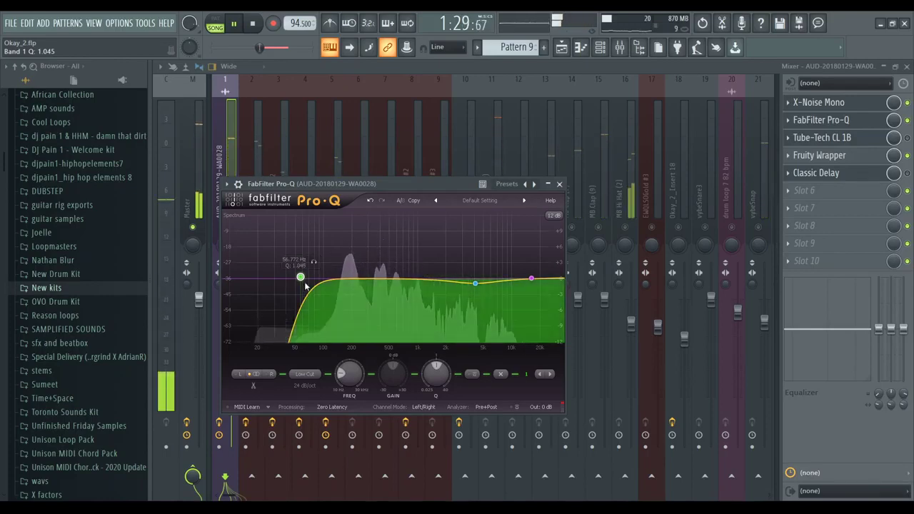
drag(301, 277, 332, 278)
click(480, 70)
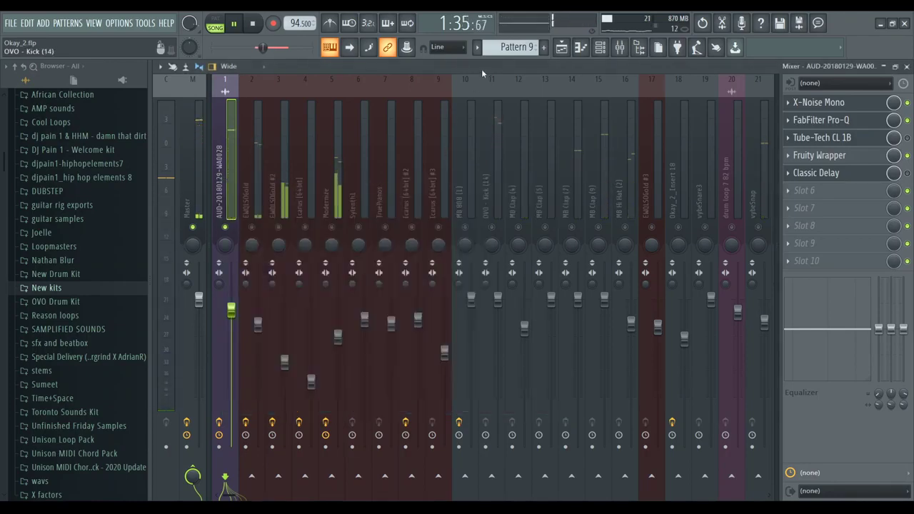
key(space)
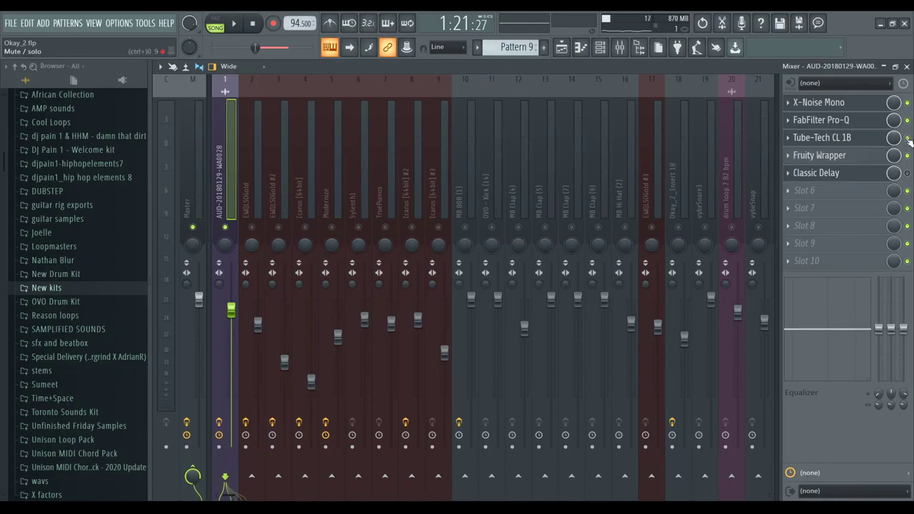
Step: Inspect the Tube-Tech CL 1B settings, compare the vocal with the compressor on and bypassed, and leave it enabled
click(854, 143)
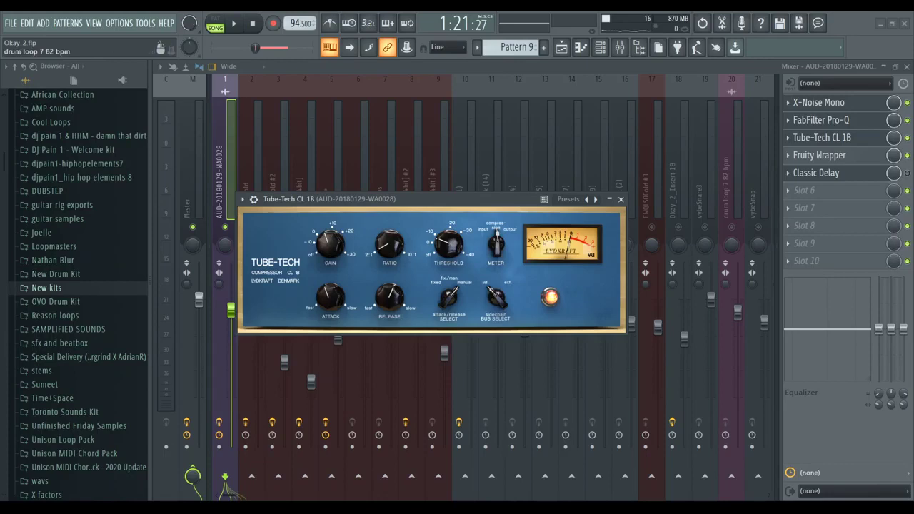
key(Escape)
key(space)
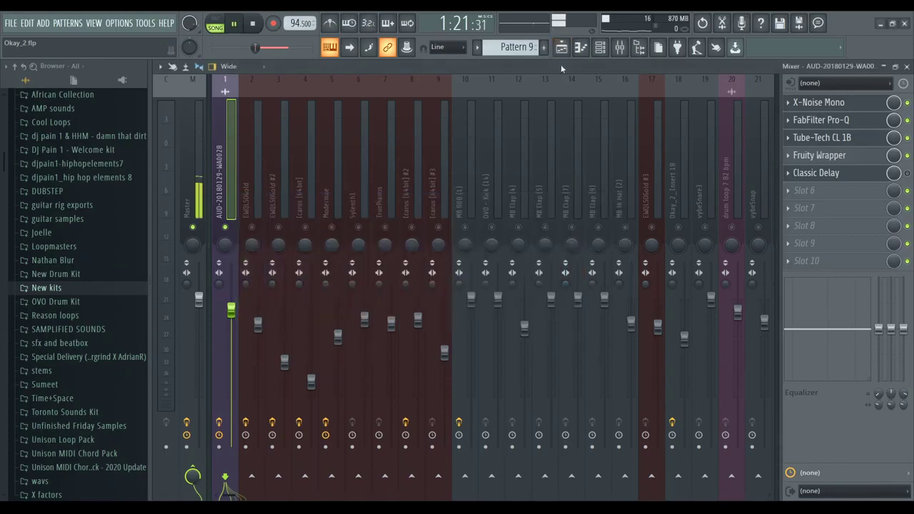
click(838, 143)
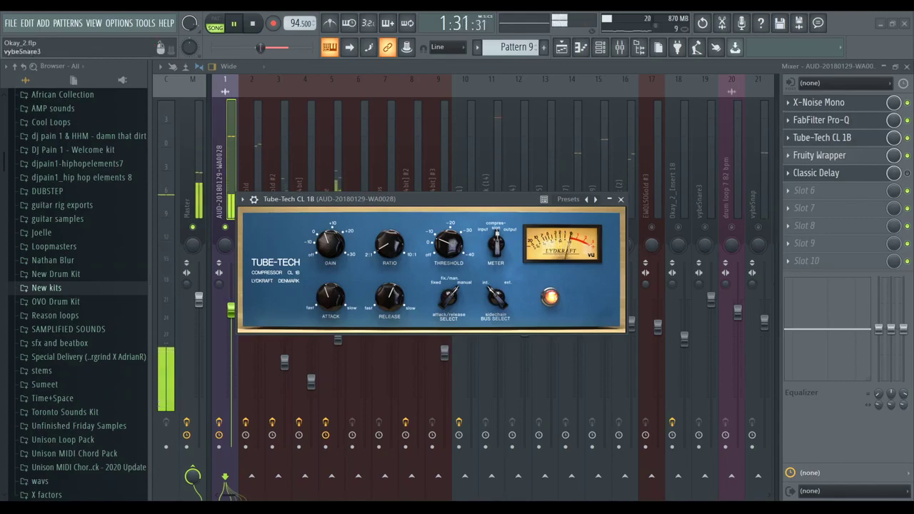
key(Escape)
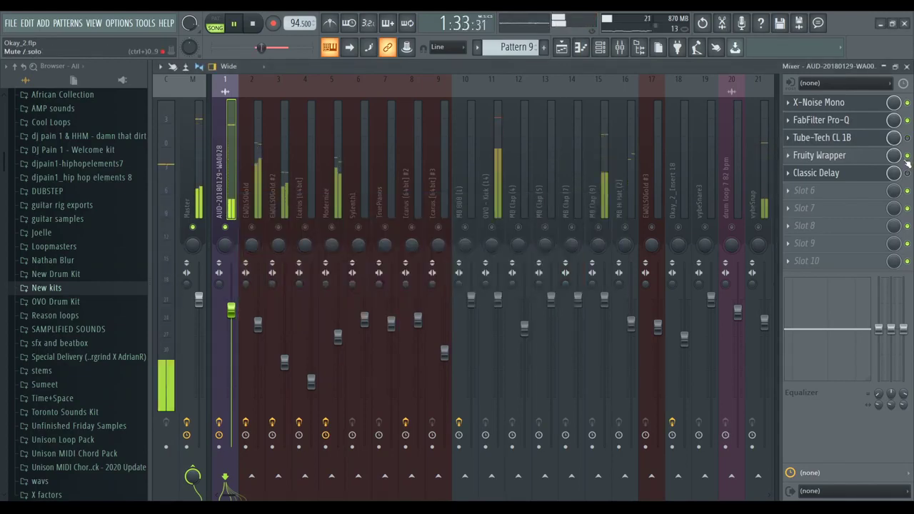
key(space)
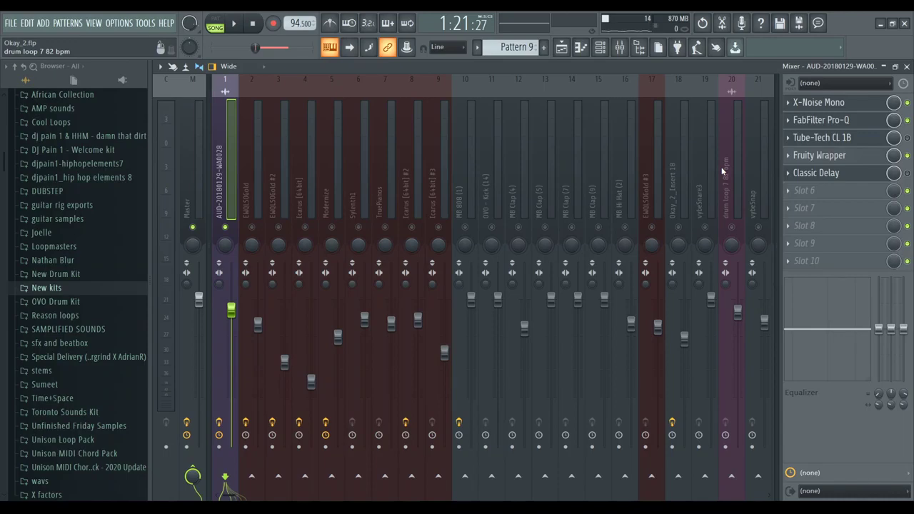
click(839, 140)
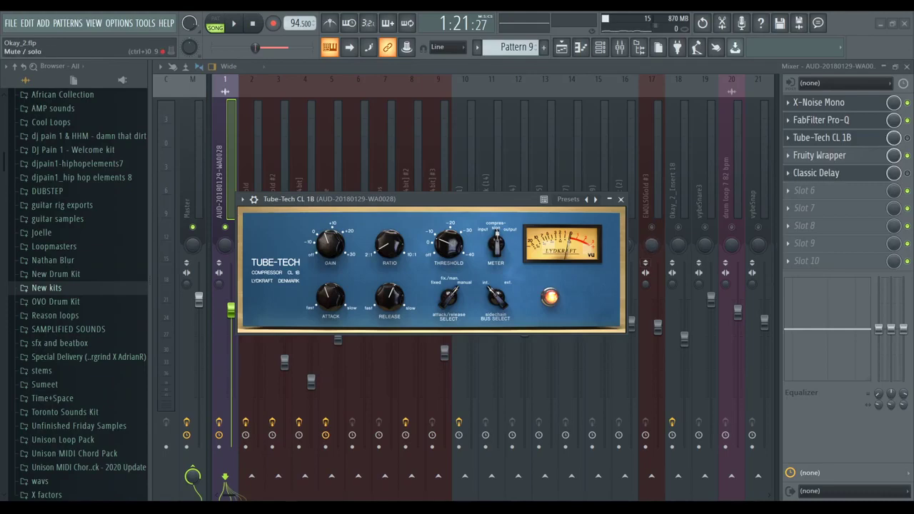
key(Escape)
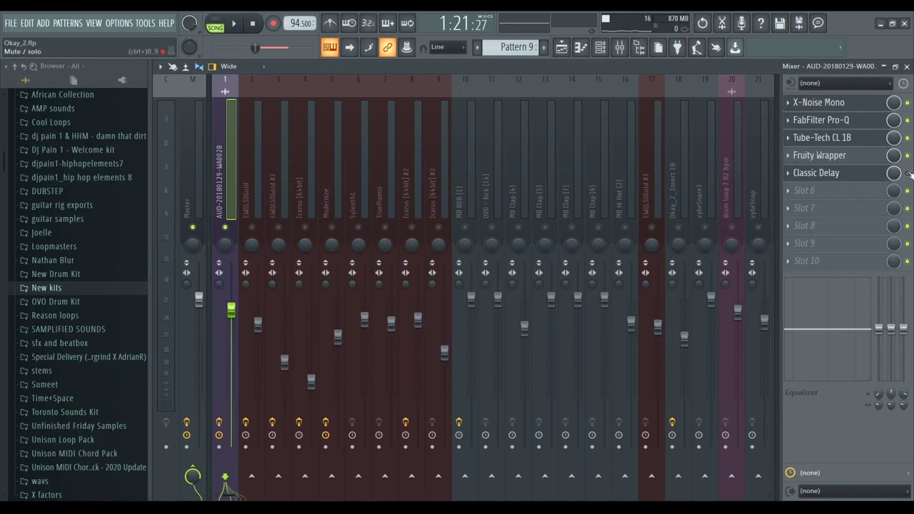
Step: Play the vocal with Classic Delay bypassed and enabled, viewing its settings, and leave the delay on
click(907, 173)
key(space)
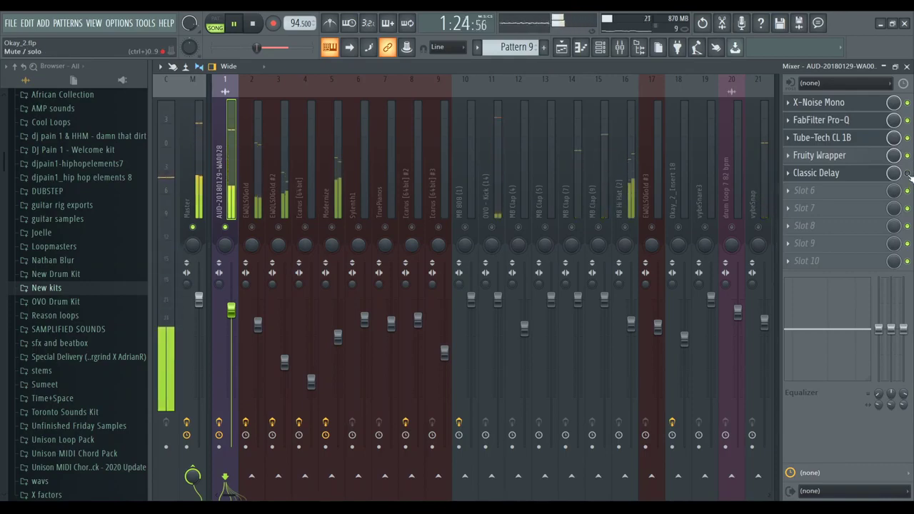
key(space)
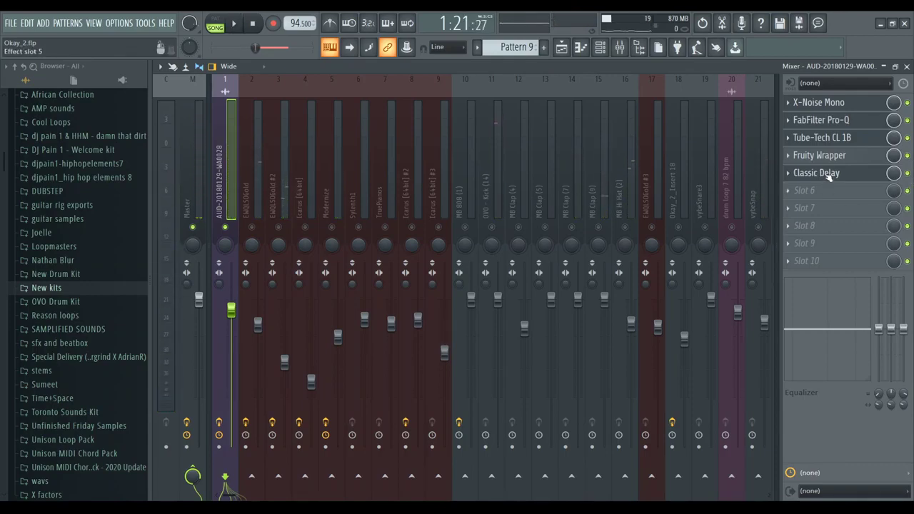
key(space)
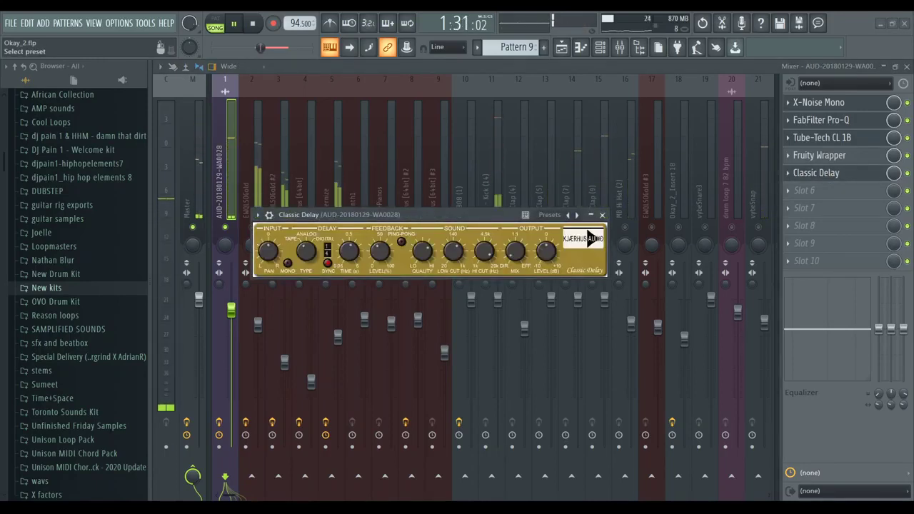
key(space)
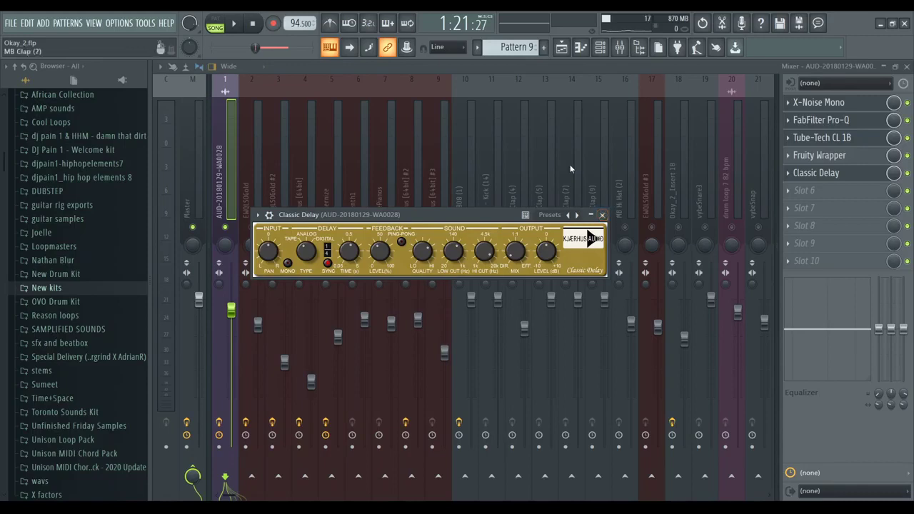
Step: Load FabFilter Timeless 2 x64 into effect slot 6, compare it with Classic Delay on the vocal, and leave Timeless bypassed
click(829, 197)
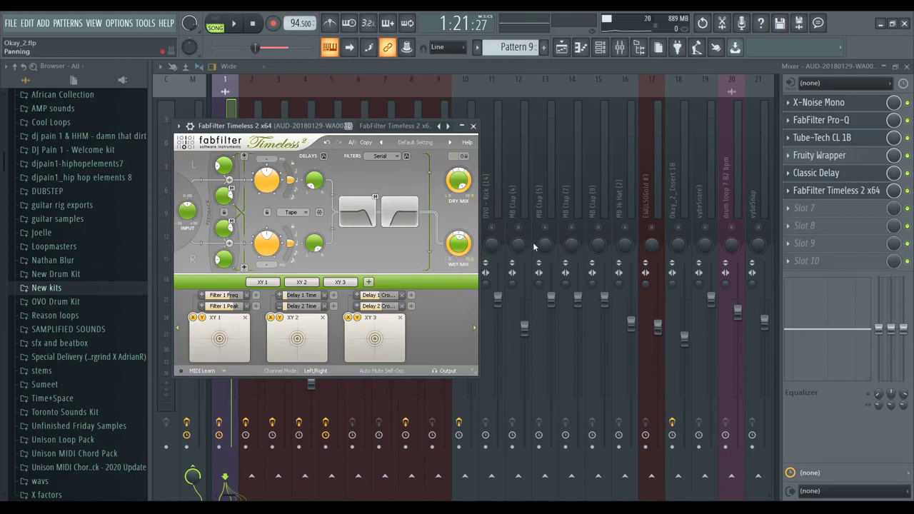
click(862, 190)
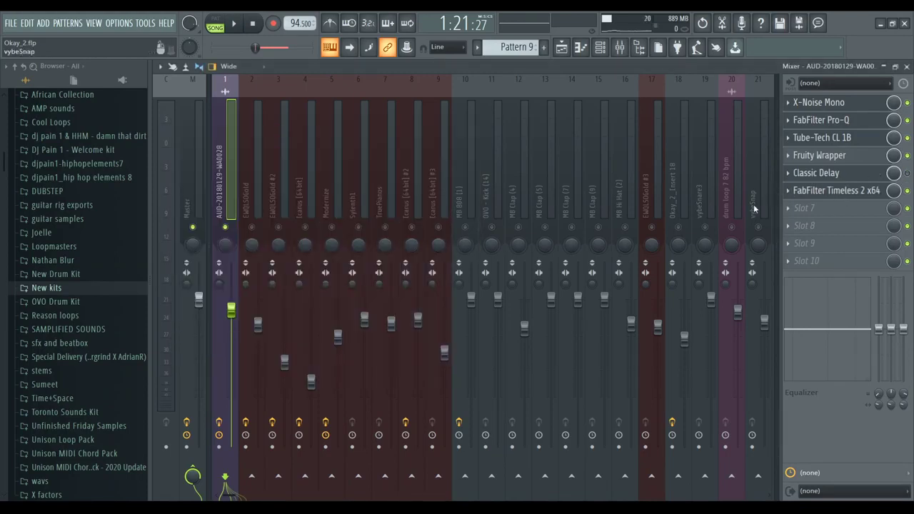
key(space)
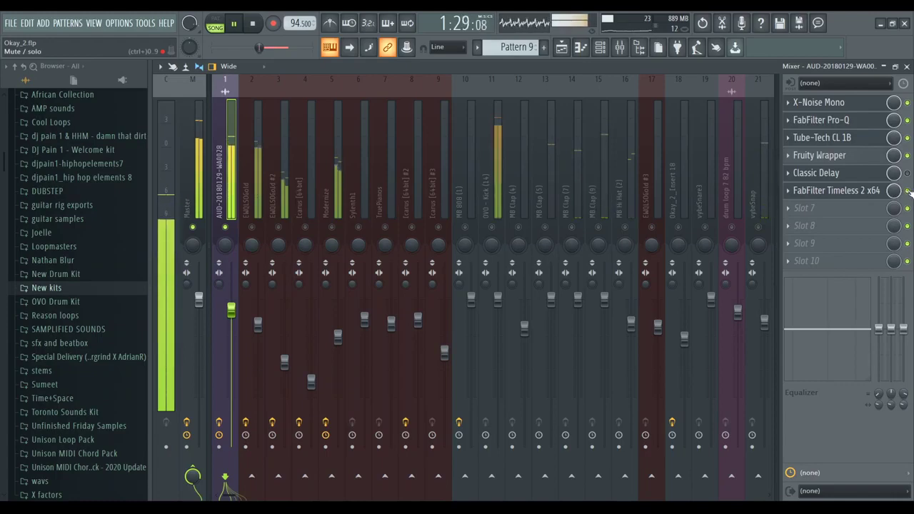
key(space)
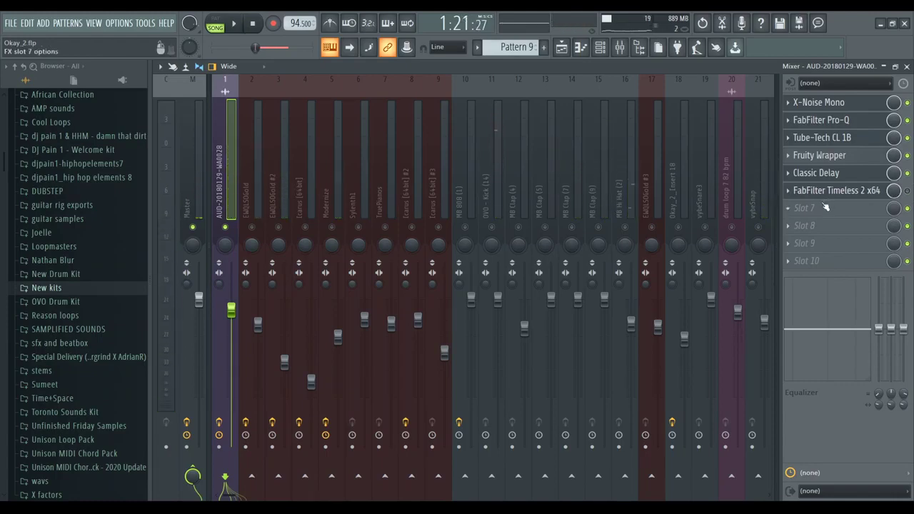
key(space)
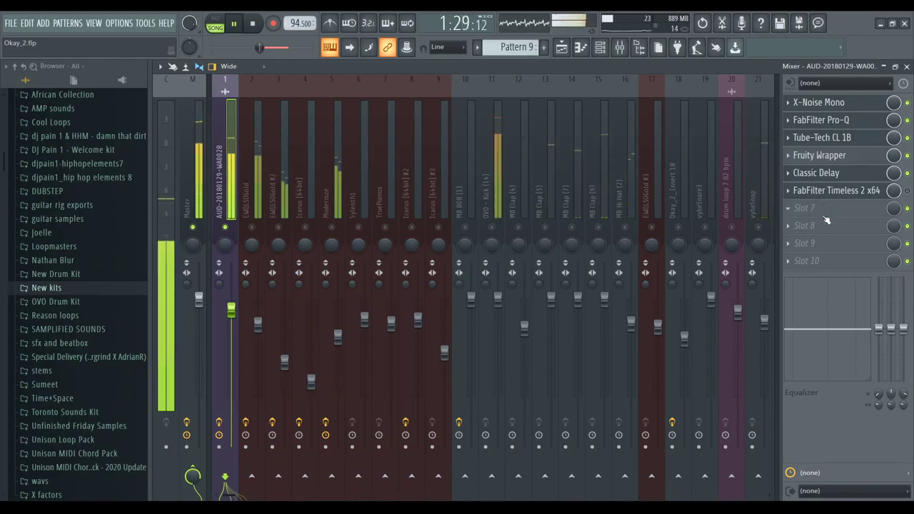
key(space)
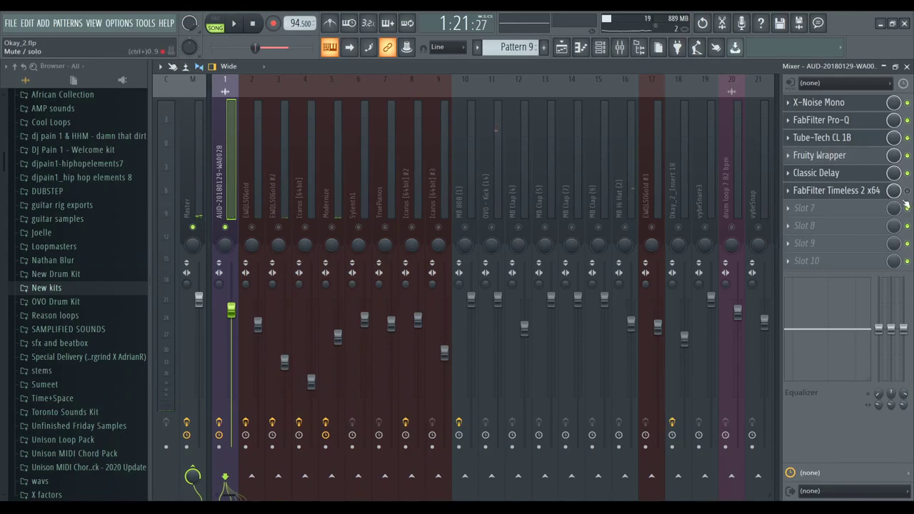
Step: Unsolo the AUD-20180129-WA0028 mixer track, check the Master track's effects, and return to the playlist
right_click(233, 230)
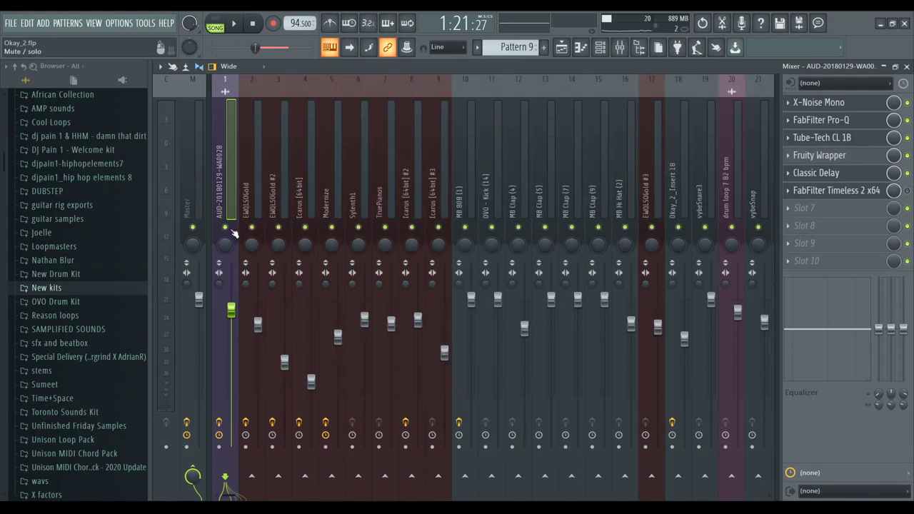
click(200, 170)
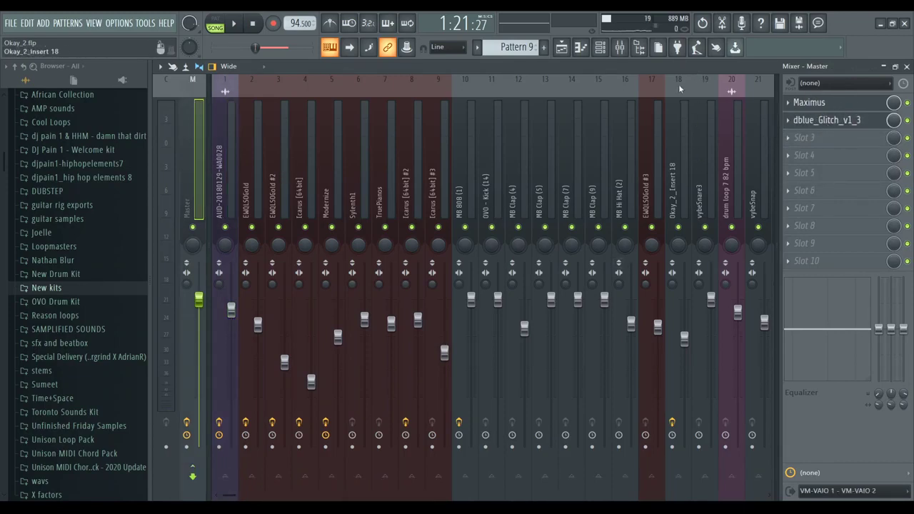
key(F6)
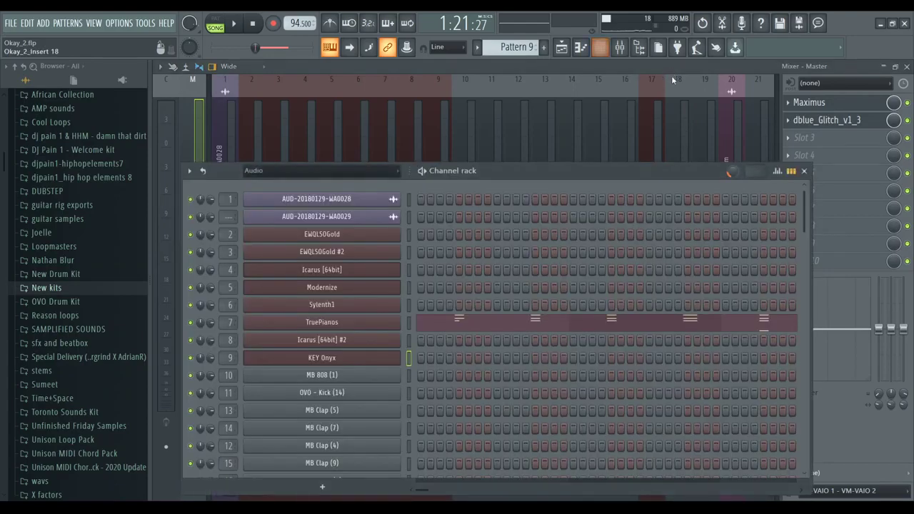
key(F5)
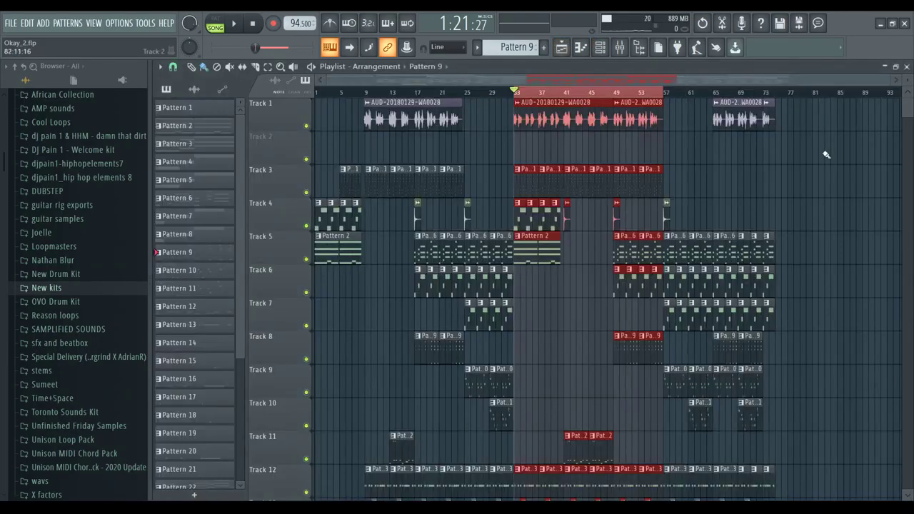
Step: Clear the playlist's time selection with the playhead near bar 36, and save the project while reviewing the lower tracks
click(532, 92)
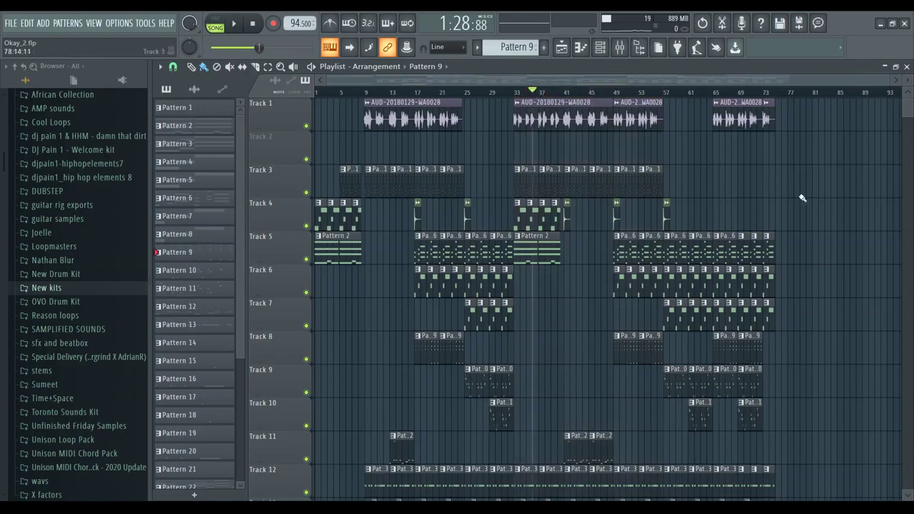
scroll(847, 212, down, 7)
scroll(847, 212, down, 8)
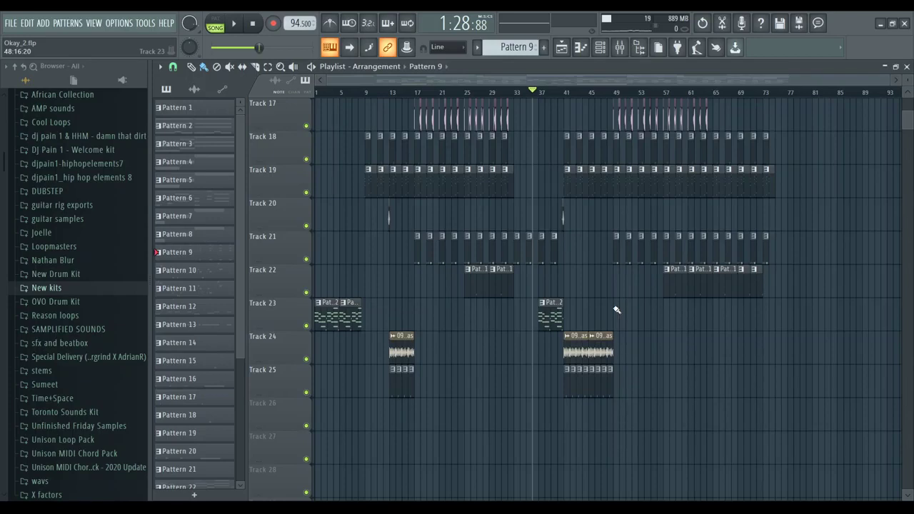
key(ctrl+s)
scroll(653, 323, up, 7)
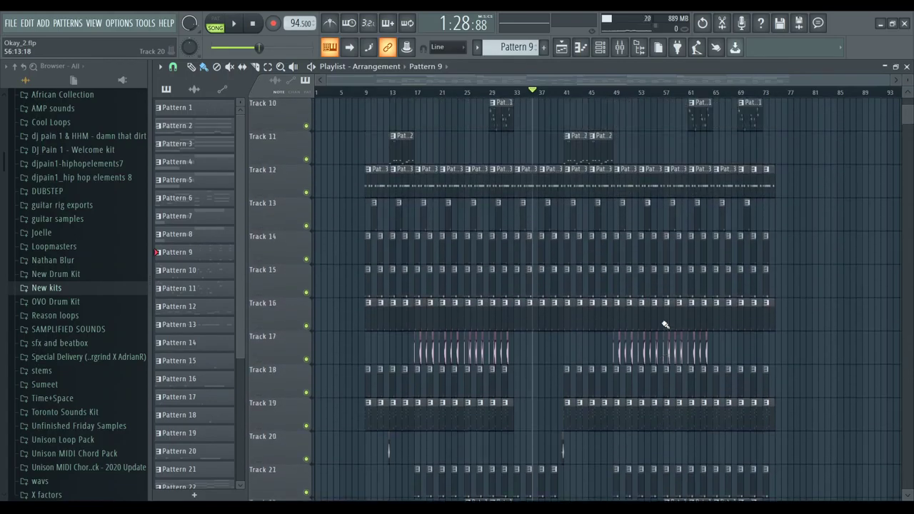
Step: Add the AUD-20180129-WA0029 sample to the playlist and place its clip on Track 26 starting at bar 1
scroll(662, 321, up, 4)
key(F6)
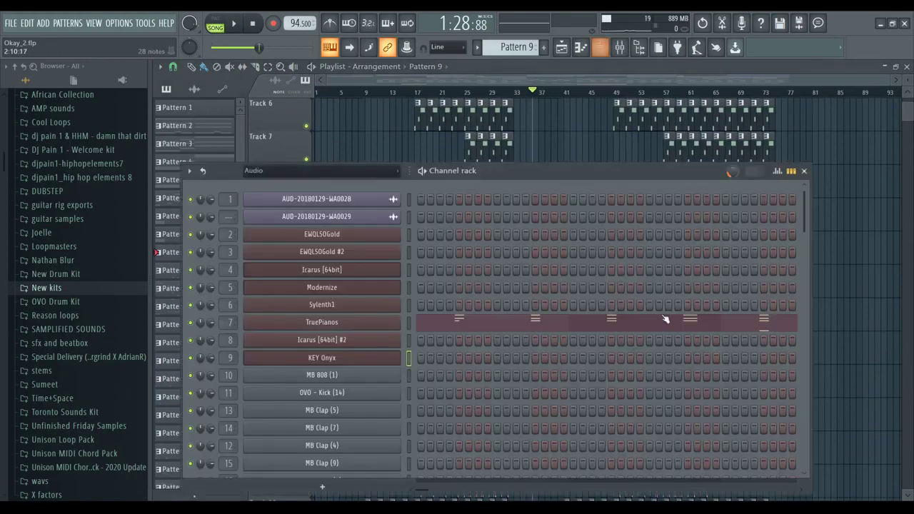
click(328, 217)
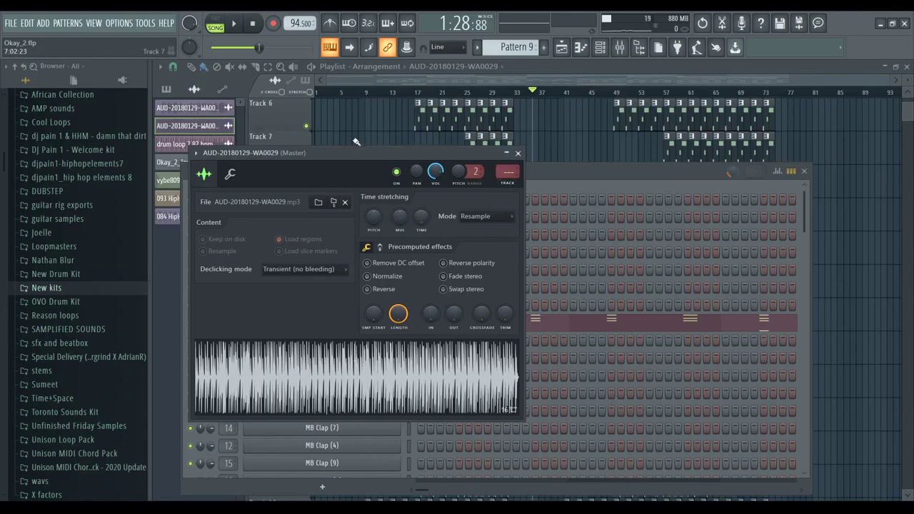
drag(256, 381, 838, 311)
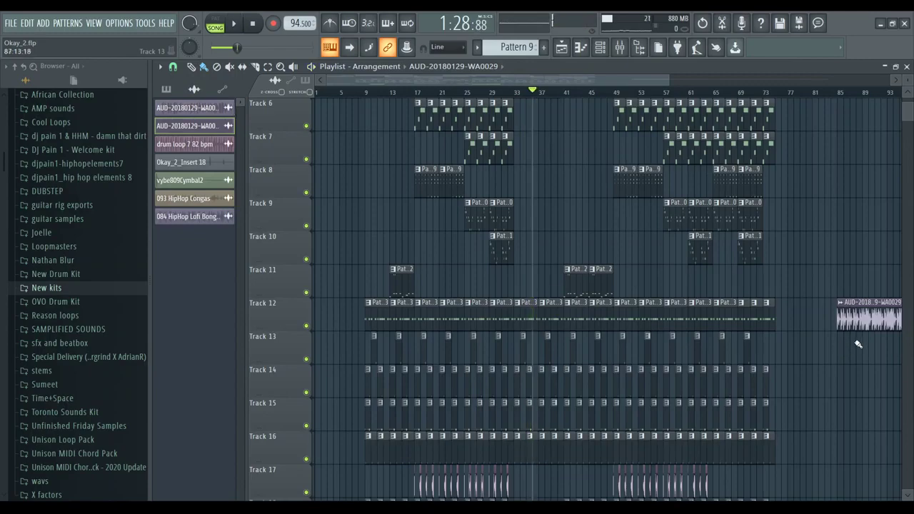
scroll(876, 339, down, 4)
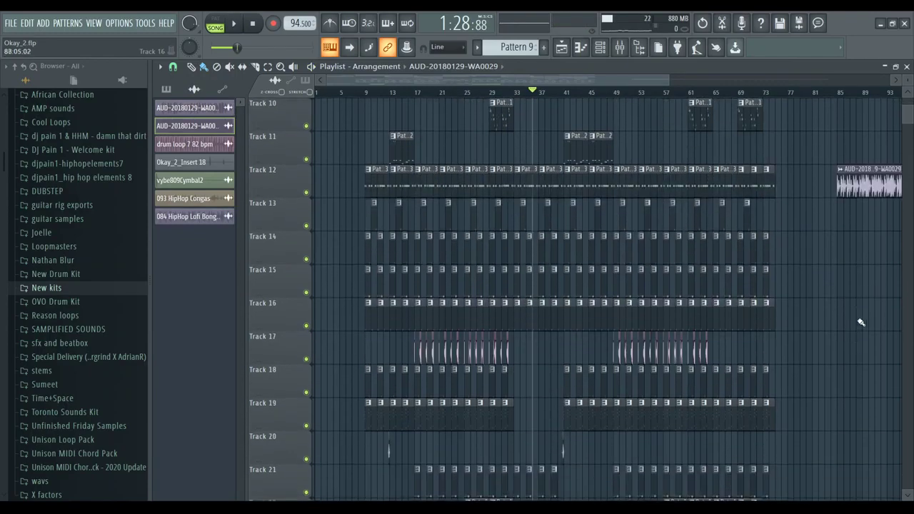
drag(869, 184, 352, 333)
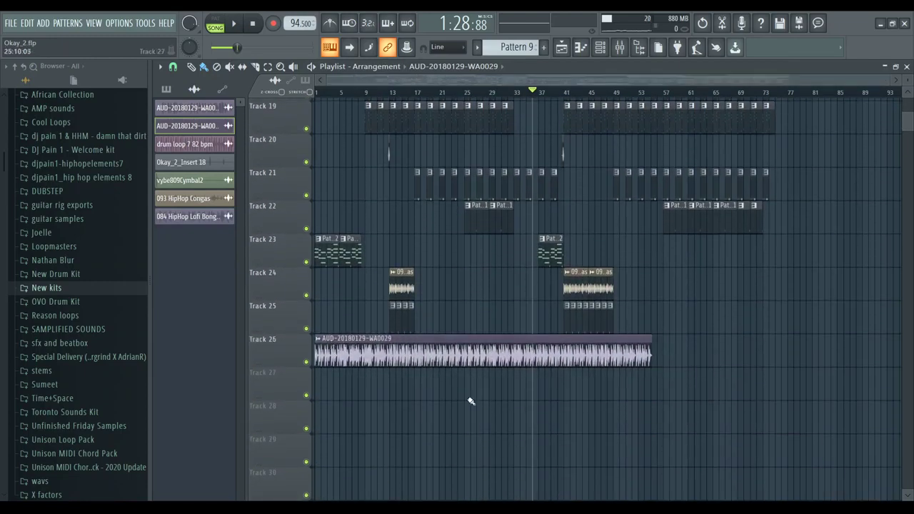
Step: Solo Track 26 and start playing the AUD-20180129-WA0029 clip from the beginning
right_click(307, 362)
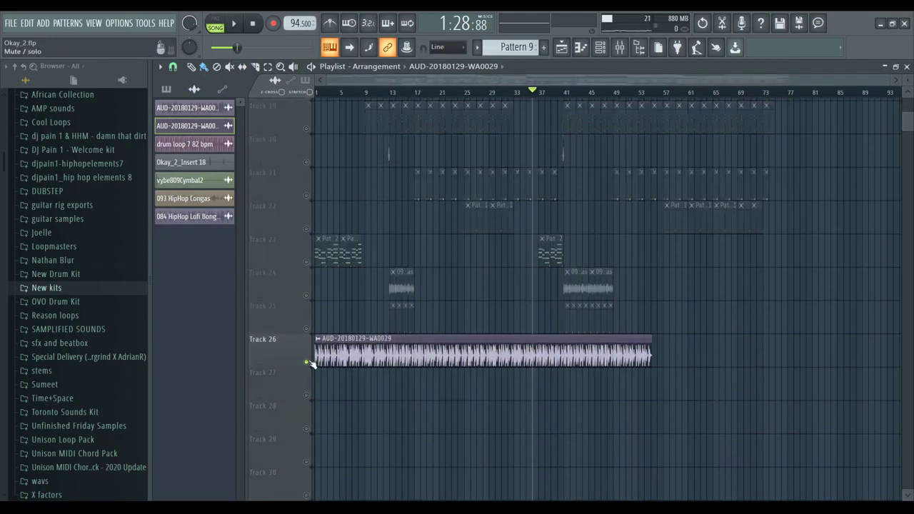
key(space)
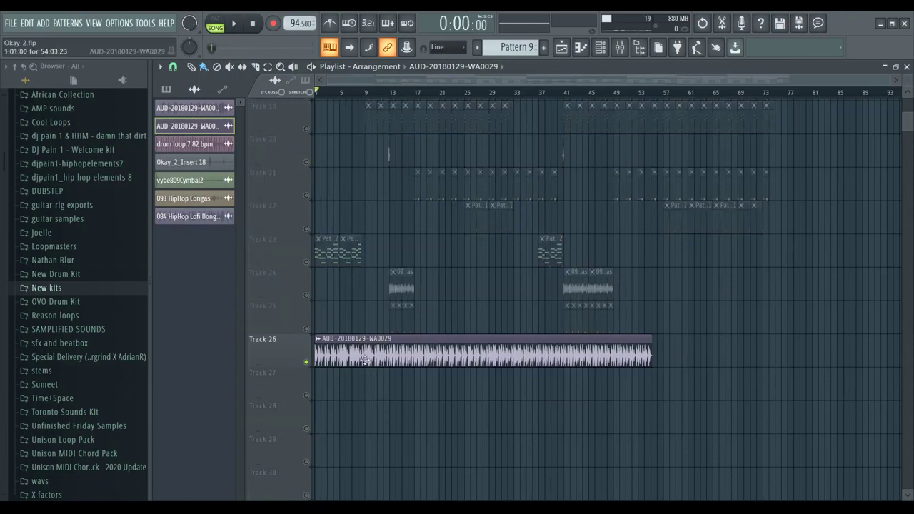
scroll(386, 361, up, 6)
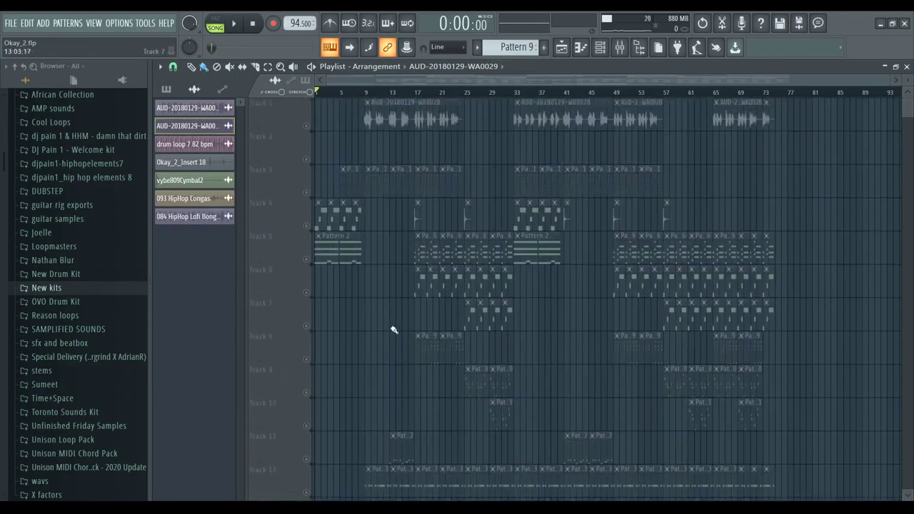
scroll(397, 149, down, 7)
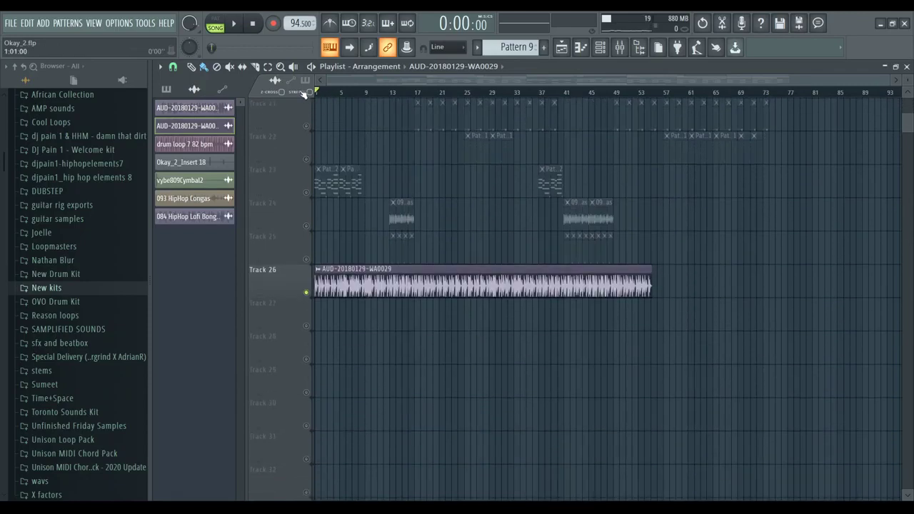
key(space)
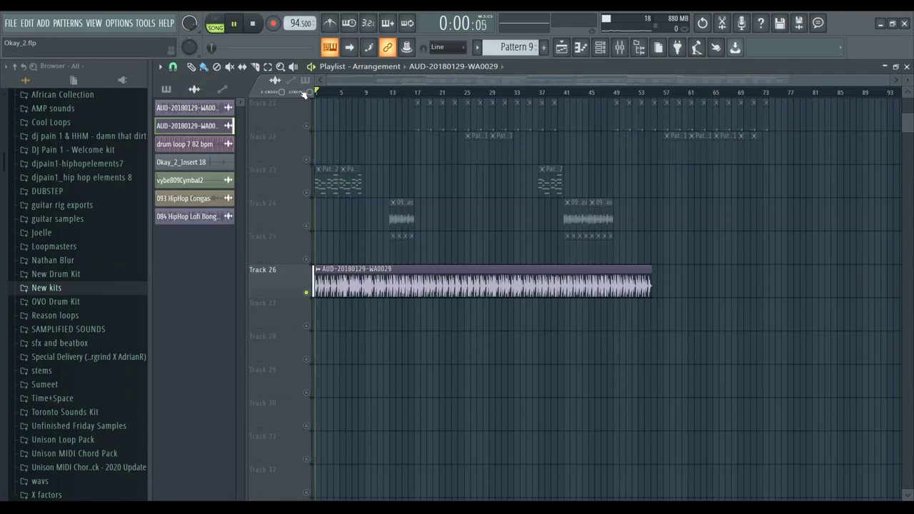
Step: Lower the AUD-20180129-WA0029 channel's volume to 61% while it plays
key(F6)
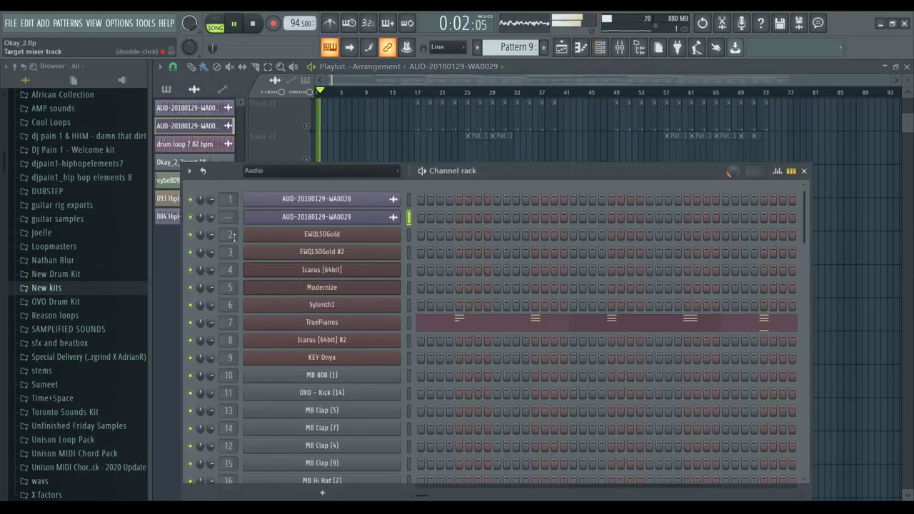
drag(209, 216, 210, 235)
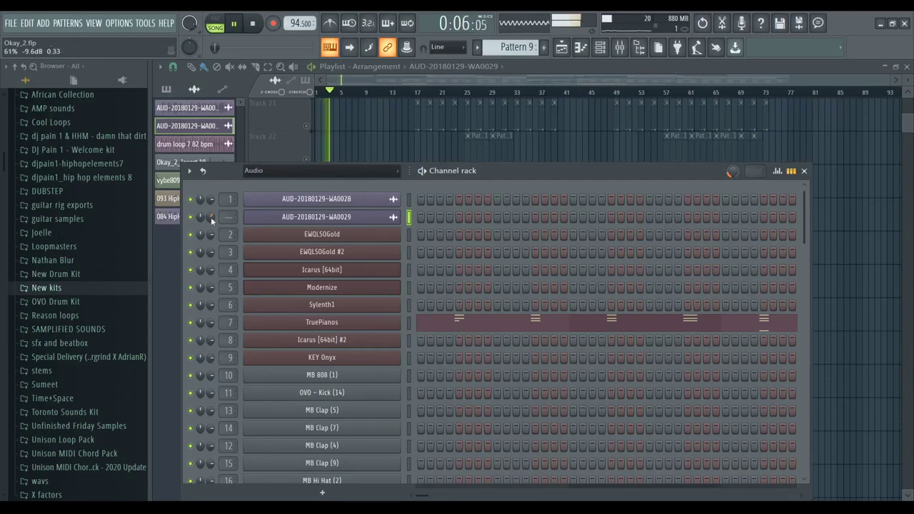
key(F6)
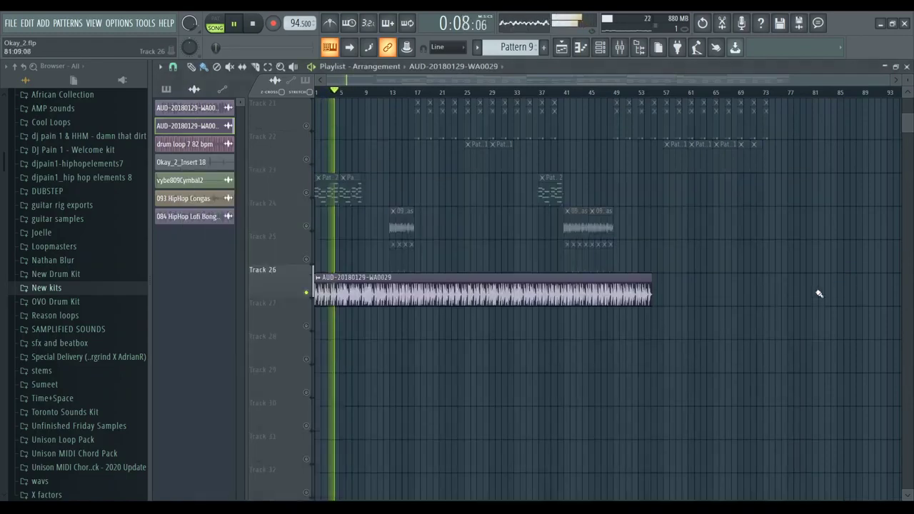
Step: Enable the vocal on Track 1 alongside the soloed Track 26, listen to both together, and stop playback
scroll(818, 292, up, 10)
scroll(480, 238, up, 2)
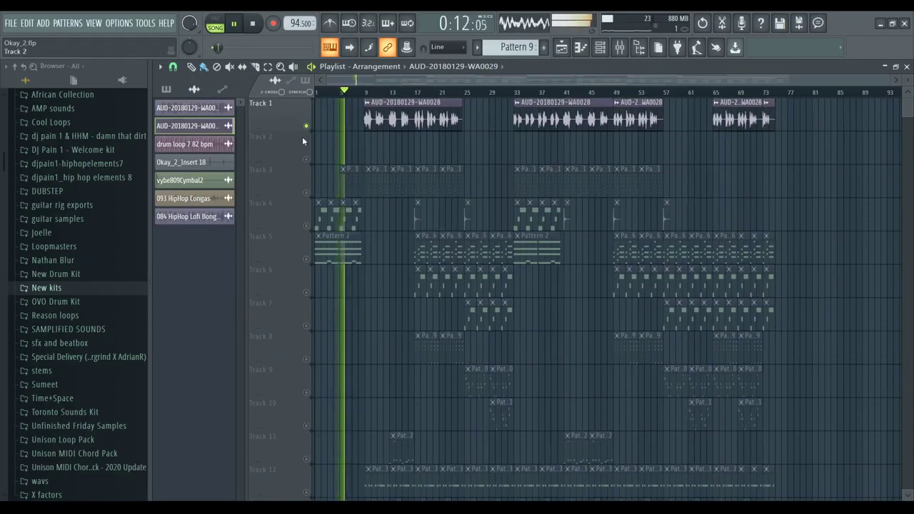
scroll(686, 256, down, 2)
scroll(687, 256, down, 6)
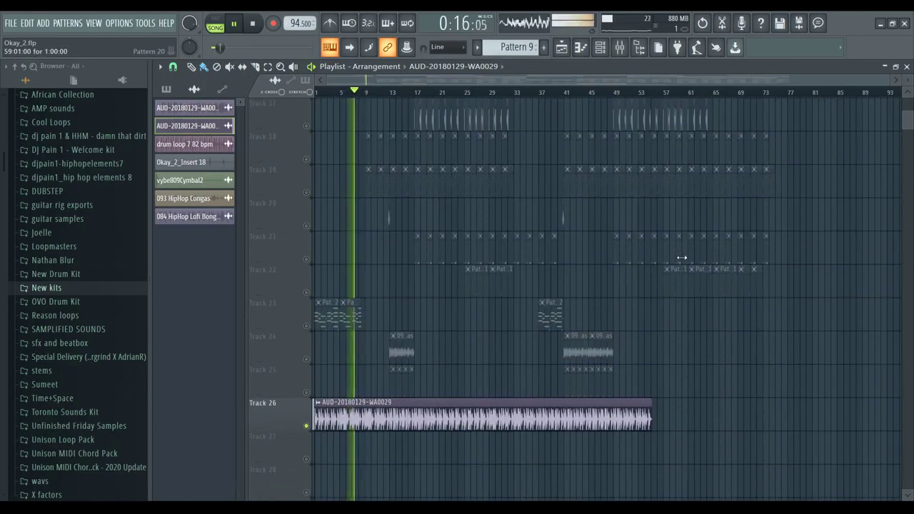
scroll(681, 258, down, 1)
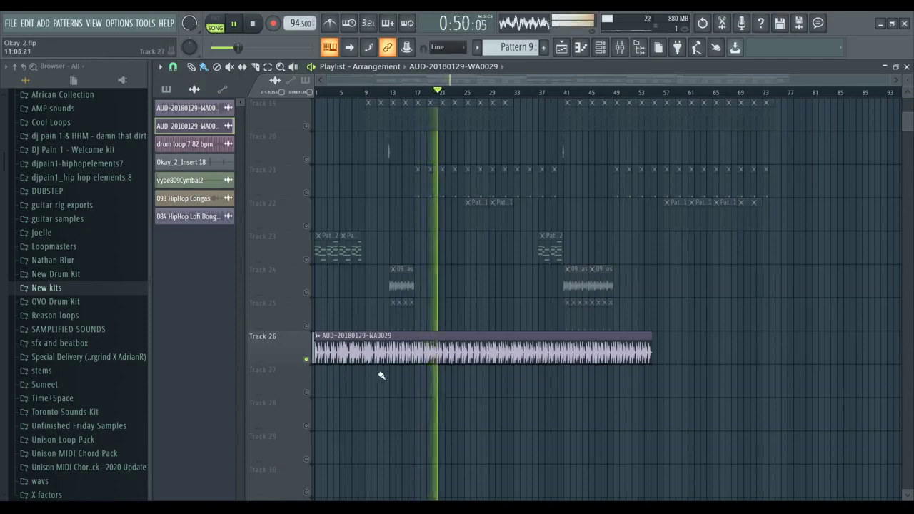
key(space)
Step: Bring back all the other tracks with Track 26 muted, and play the full beat briefly from bar 9
right_click(307, 361)
click(307, 360)
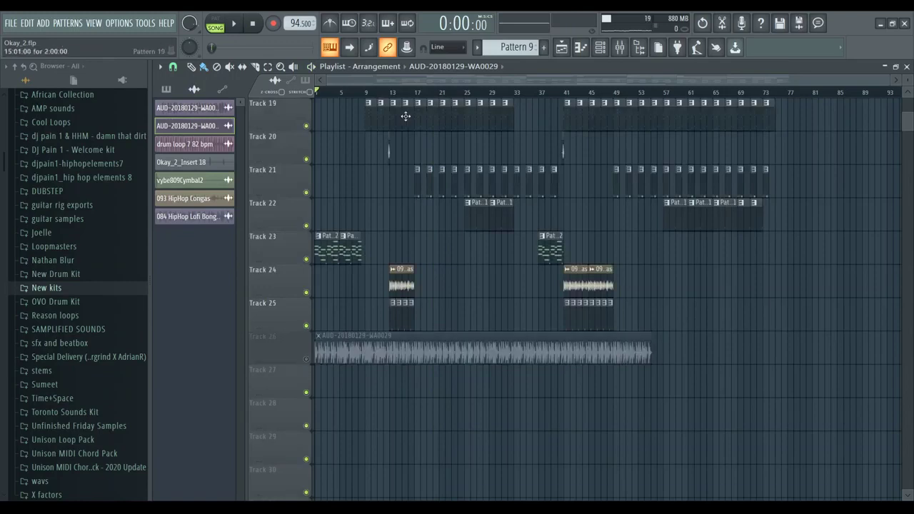
click(369, 94)
key(space)
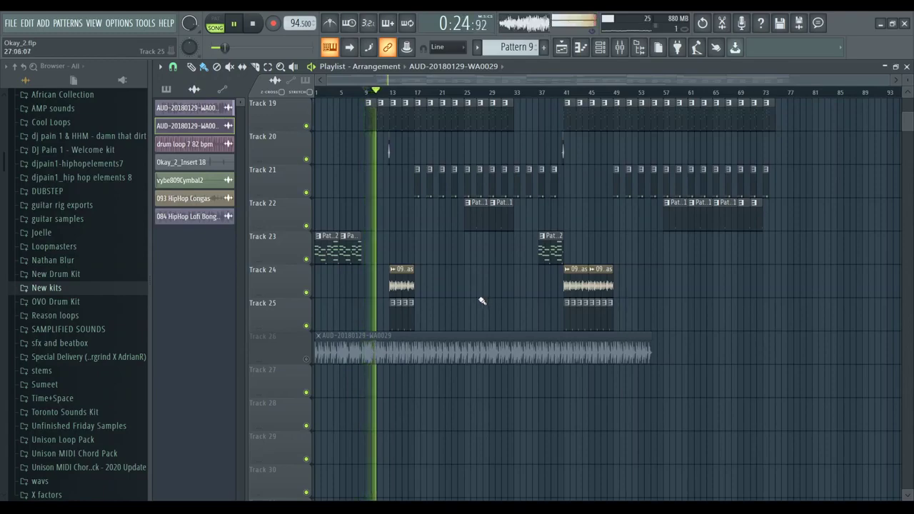
key(space)
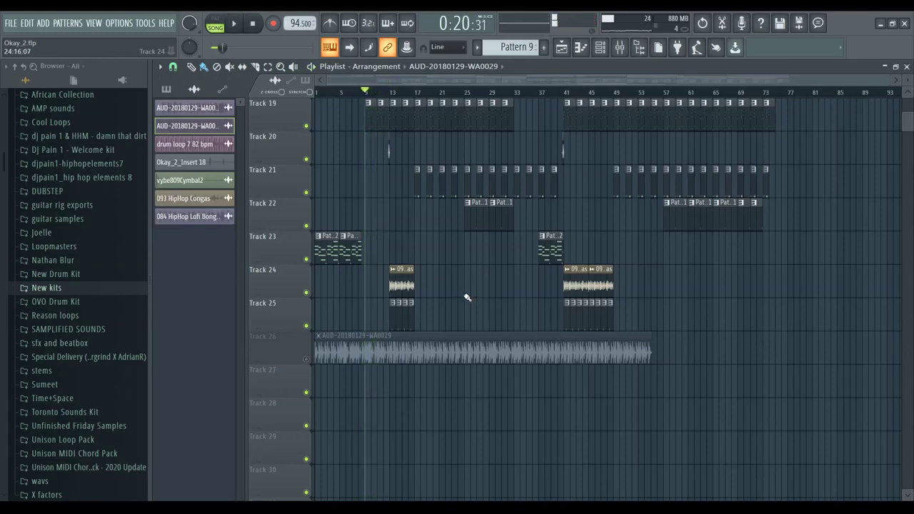
Step: Solo the muted Track 26 again and play it from the start of the song
scroll(435, 293, up, 7)
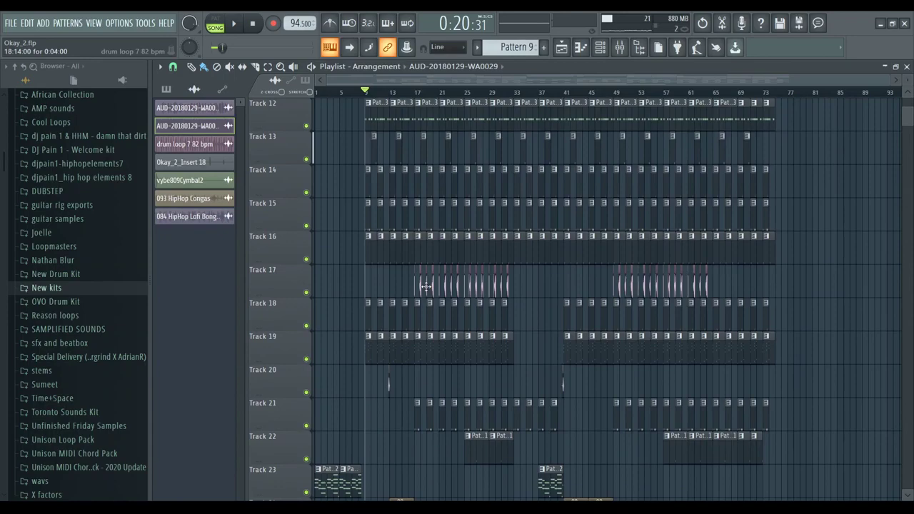
scroll(426, 286, down, 6)
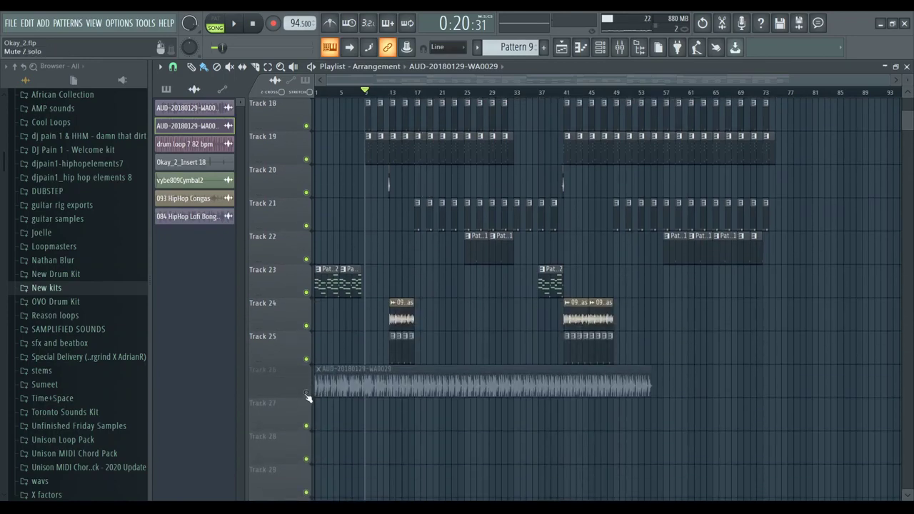
right_click(306, 393)
key(space)
scroll(325, 171, up, 11)
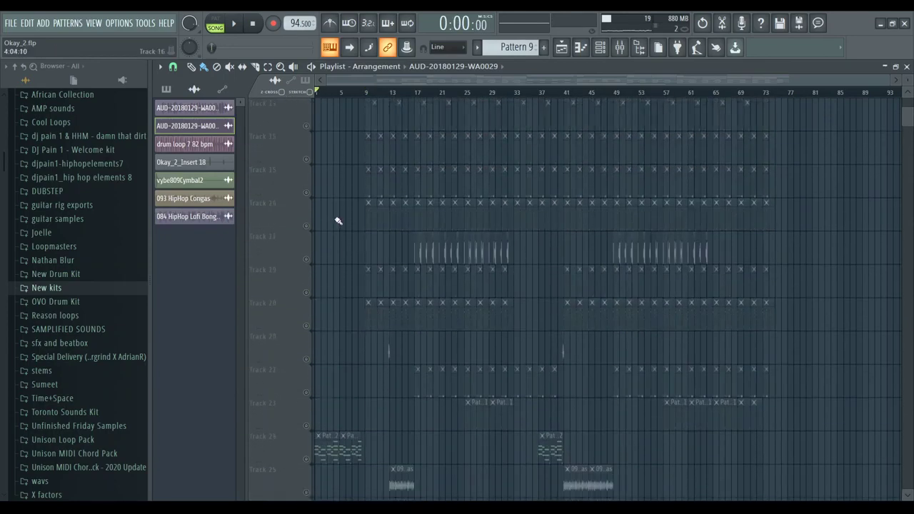
key(space)
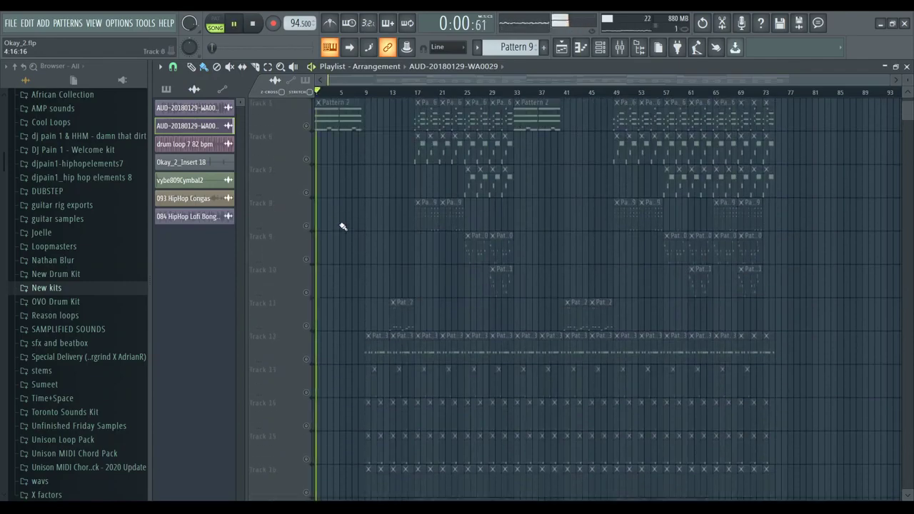
scroll(341, 225, up, 6)
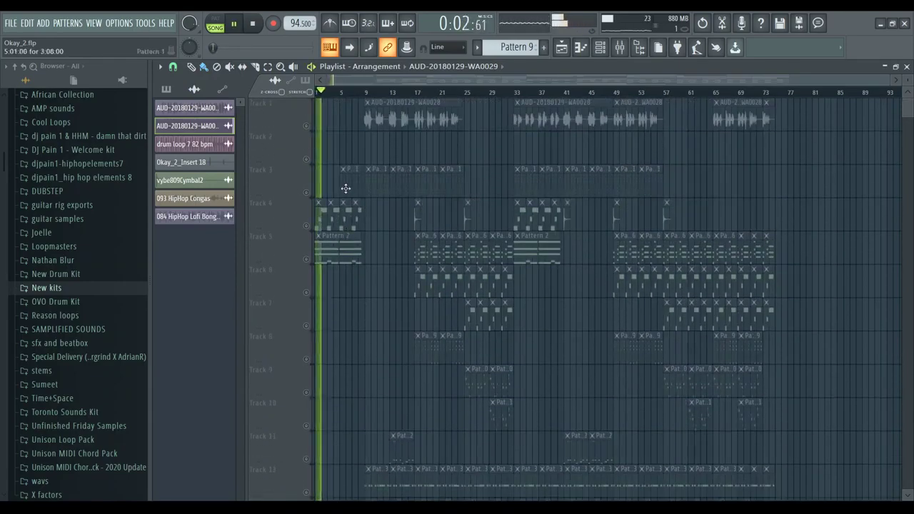
Step: Enable the Pattern 1 clips on Track 3 together with Track 26, and play both from bar 5
key(space)
click(307, 193)
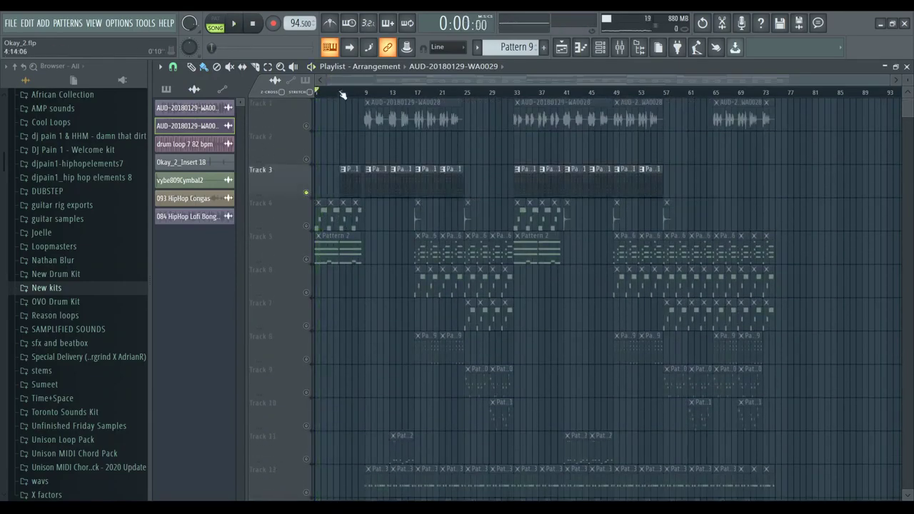
click(342, 95)
key(space)
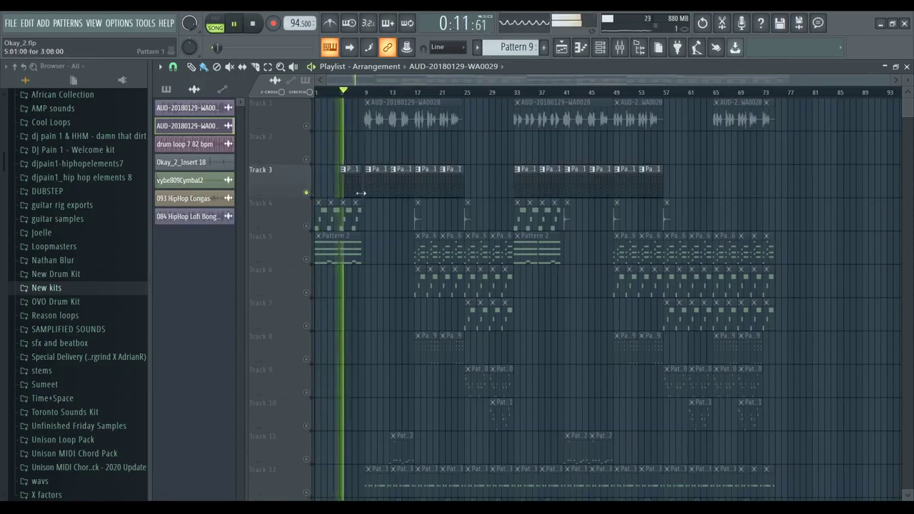
scroll(311, 265, down, 6)
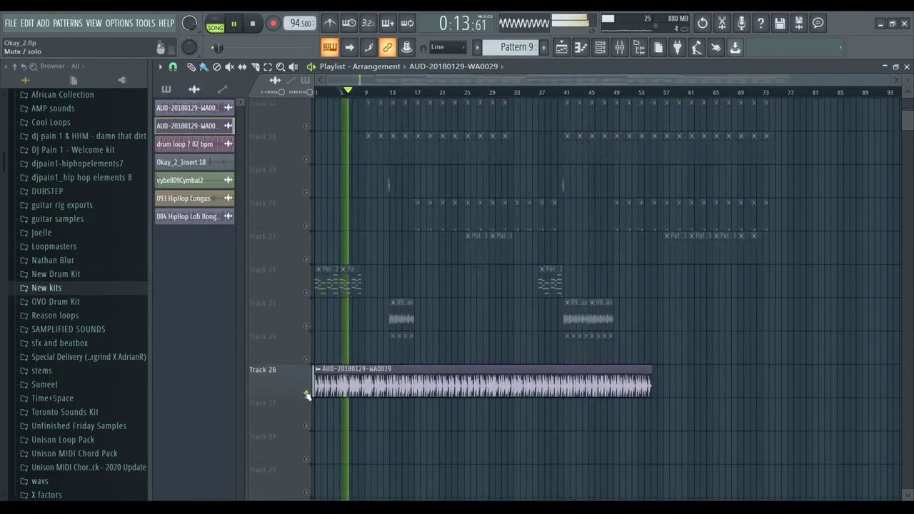
scroll(351, 317, up, 6)
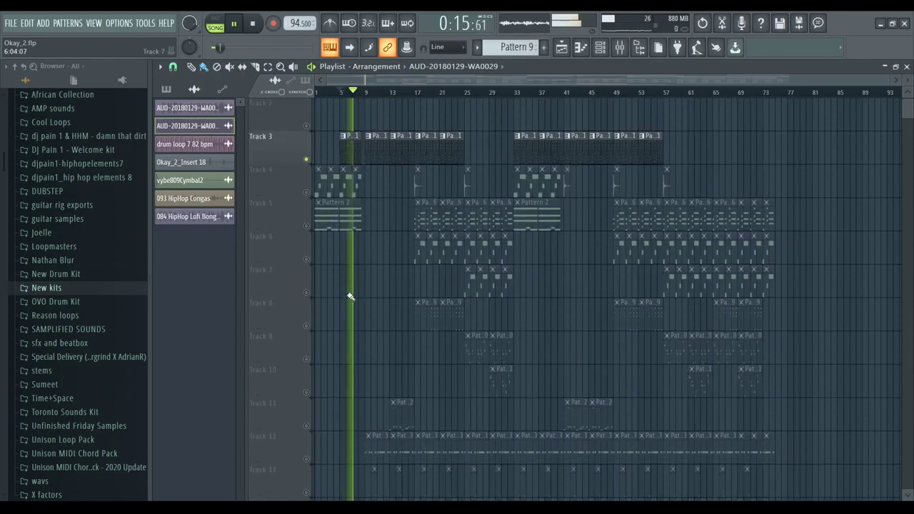
Step: Stop playback, re-enable all playlist tracks, and look over the arrangement from Track 26 up to Track 1
key(space)
click(307, 159)
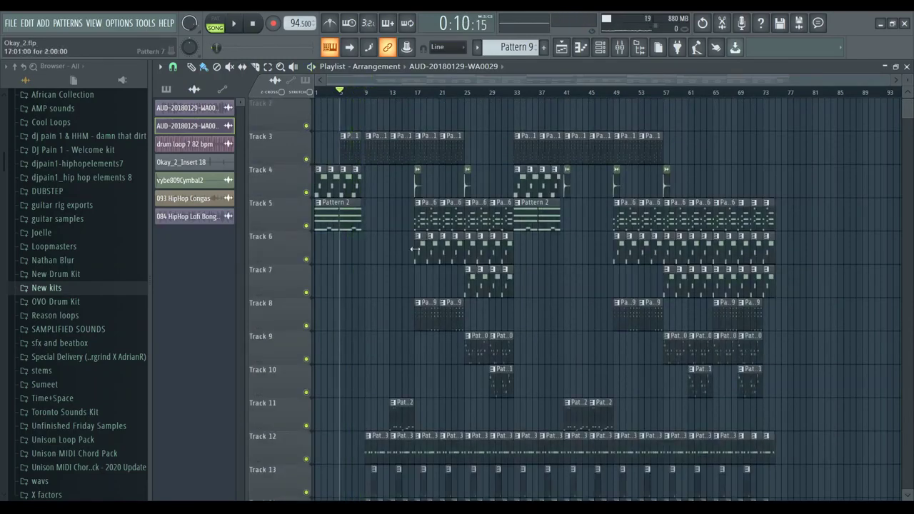
scroll(412, 249, down, 10)
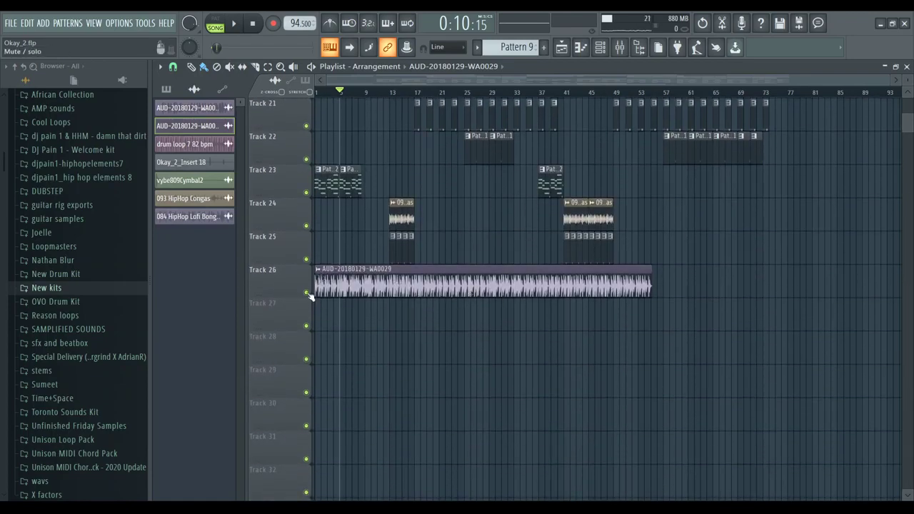
scroll(357, 300, up, 10)
scroll(483, 258, up, 5)
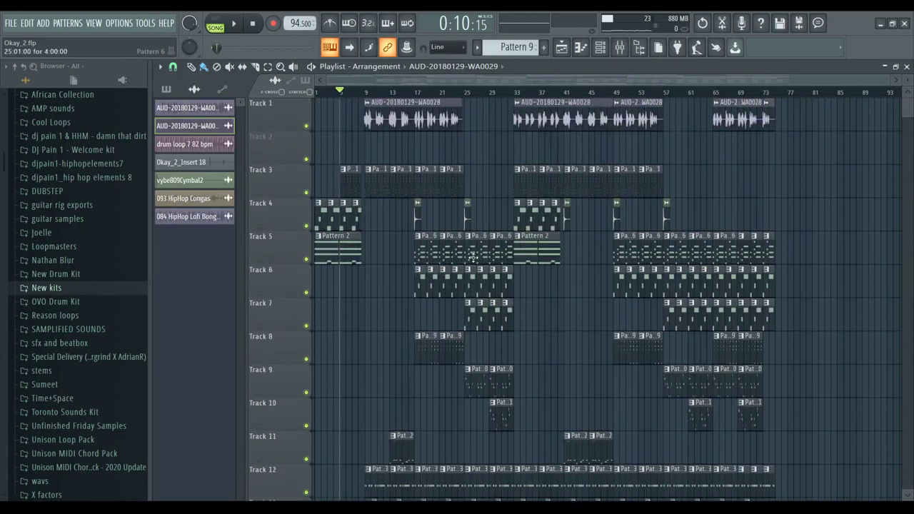